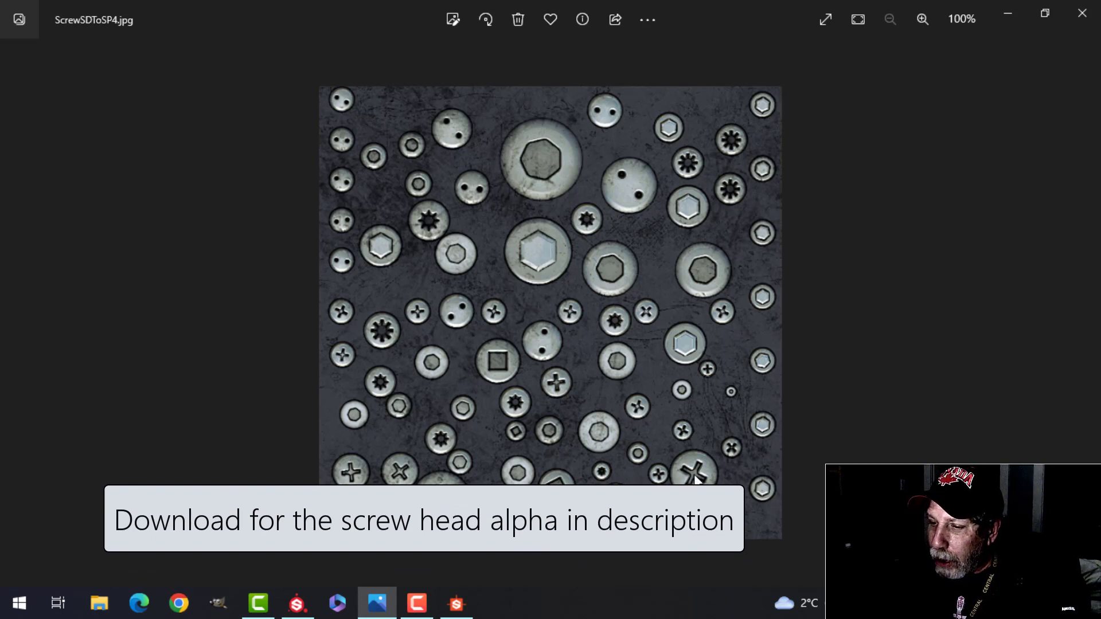
Switch to Substance Designer and create a new substance graph with the default settings
click(457, 603)
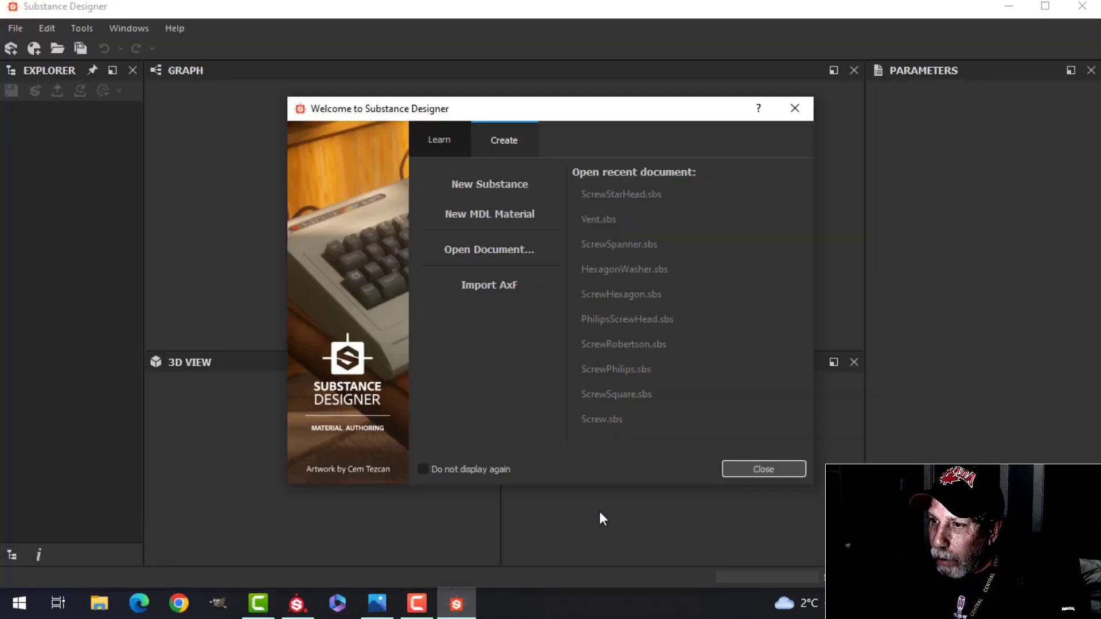
click(486, 190)
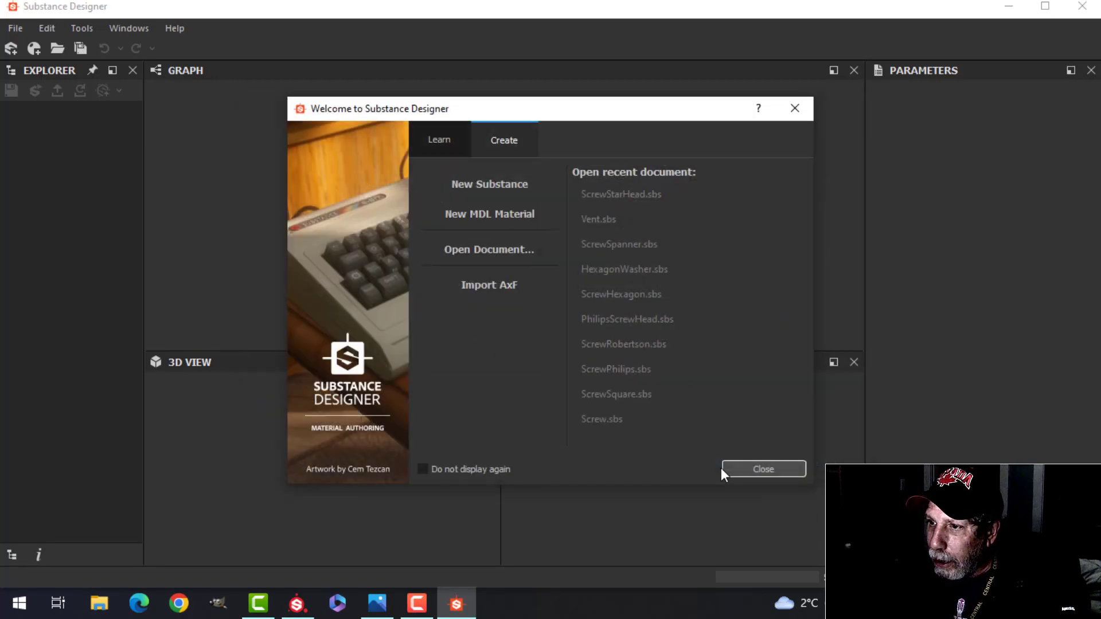
click(721, 468)
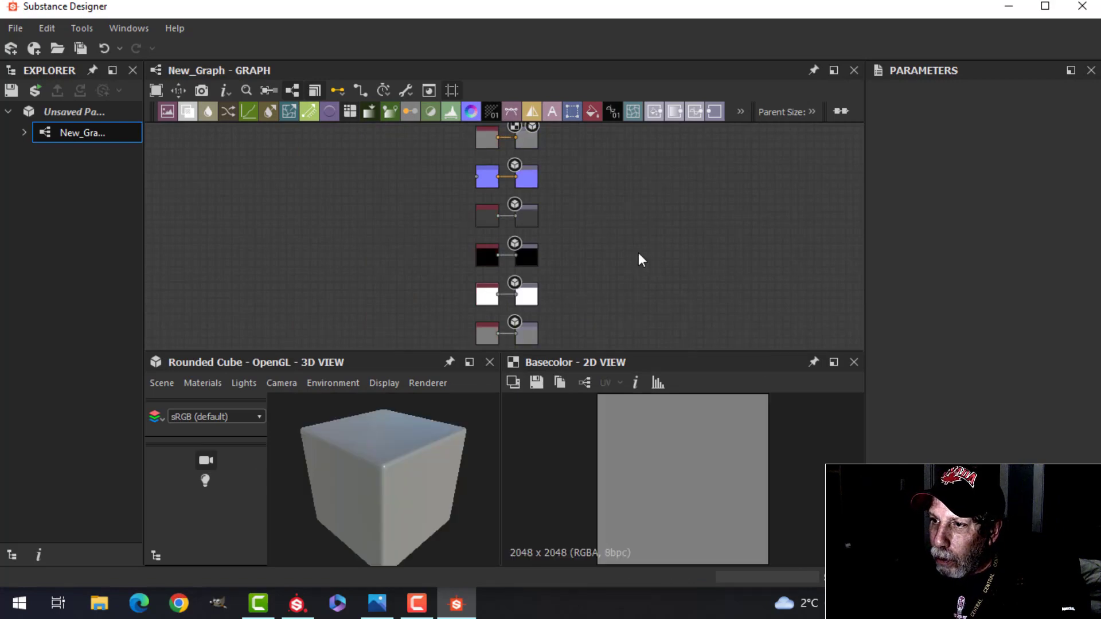
Add a Shape node in the empty graph area beside the default material outputs
scroll(620, 248, down, 2)
scroll(609, 243, up, 2)
scroll(602, 239, down, 1)
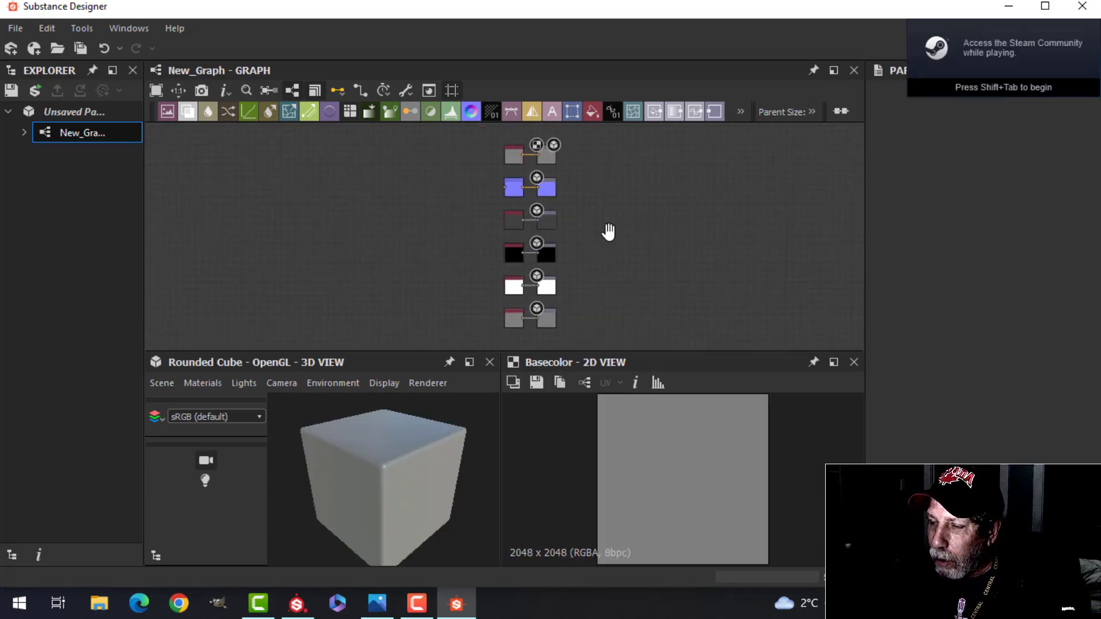
middle_drag(607, 234, 652, 238)
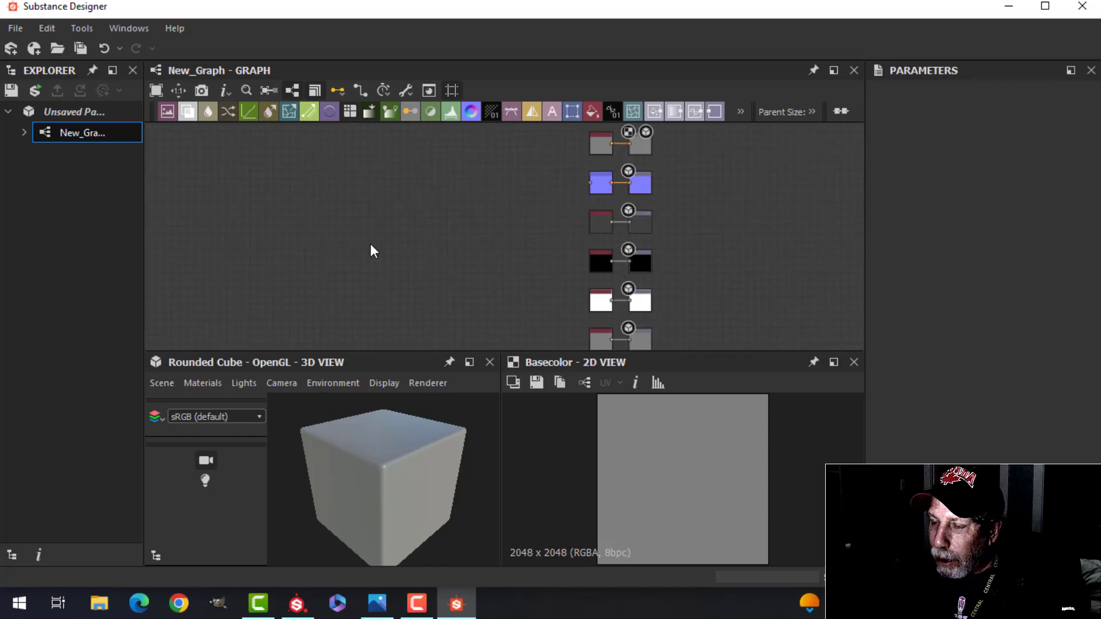
mouse_move(401, 240)
middle_down()
mouse_move(459, 244)
mouse_move(414, 238)
middle_up()
key(space)
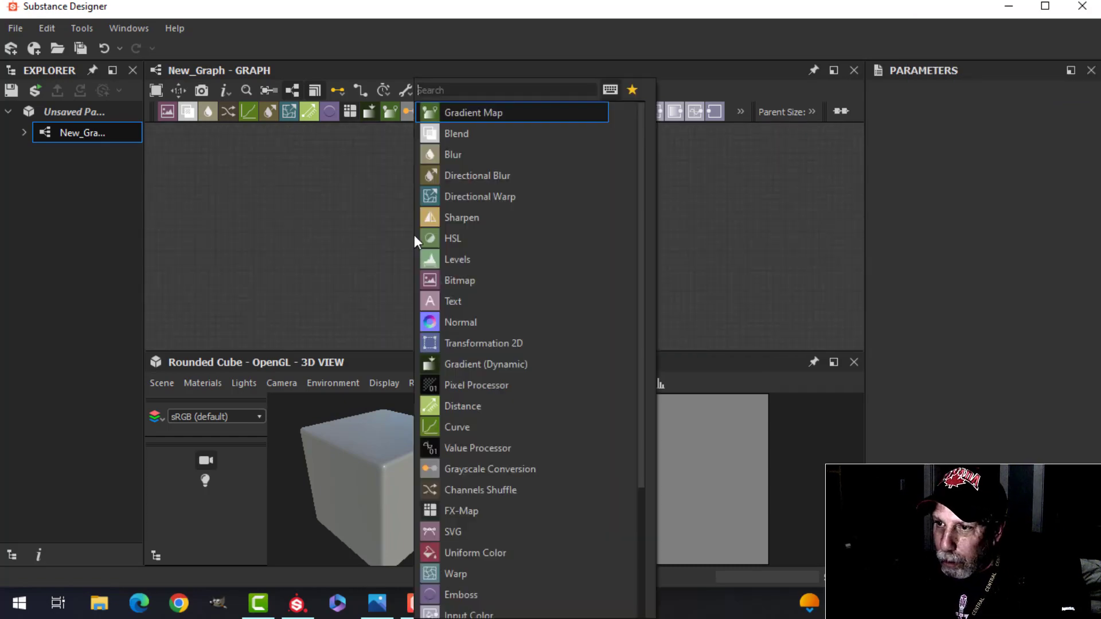
text(sha)
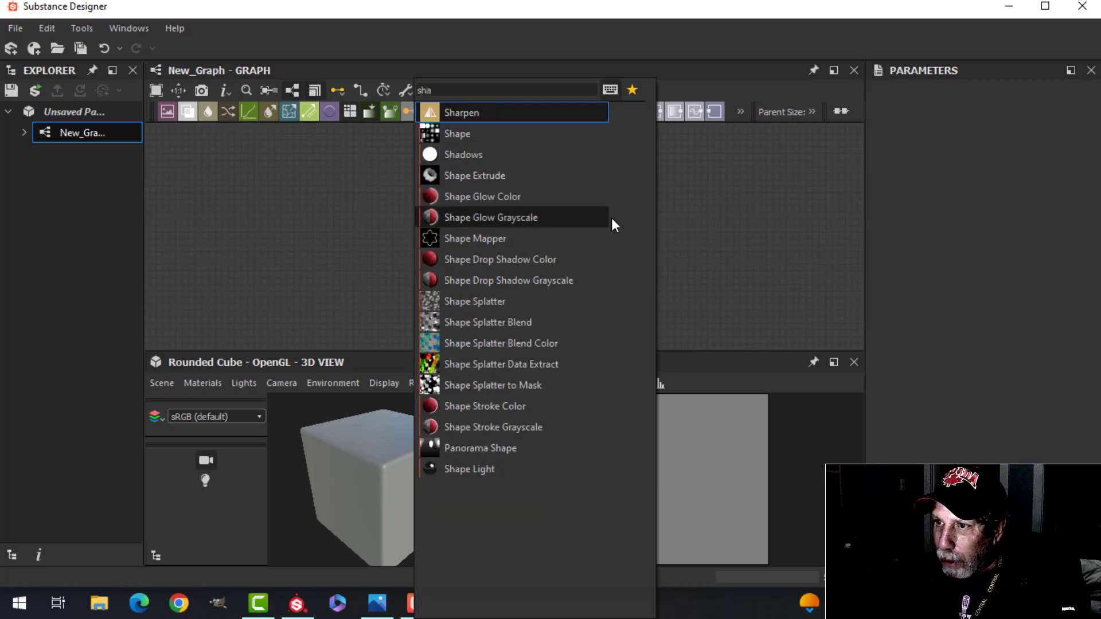
click(487, 138)
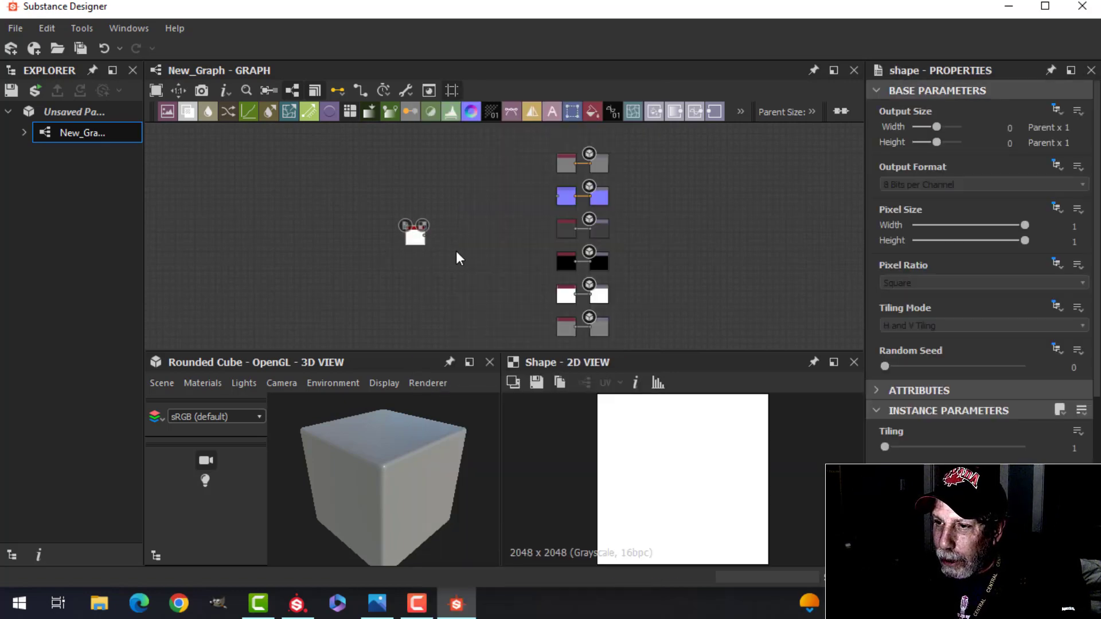
Turn the square shape into a small upright bar with scale 0.89, size X 0.07 and size Y 0.24
scroll(456, 250, up, 3)
scroll(709, 485, down, 2)
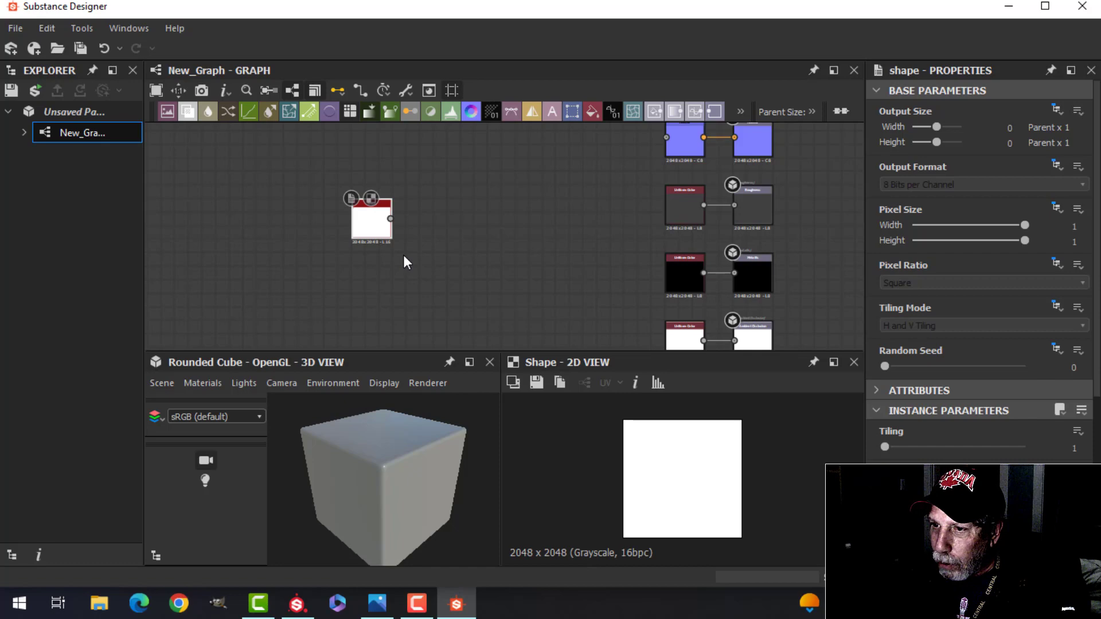
scroll(400, 257, down, 1)
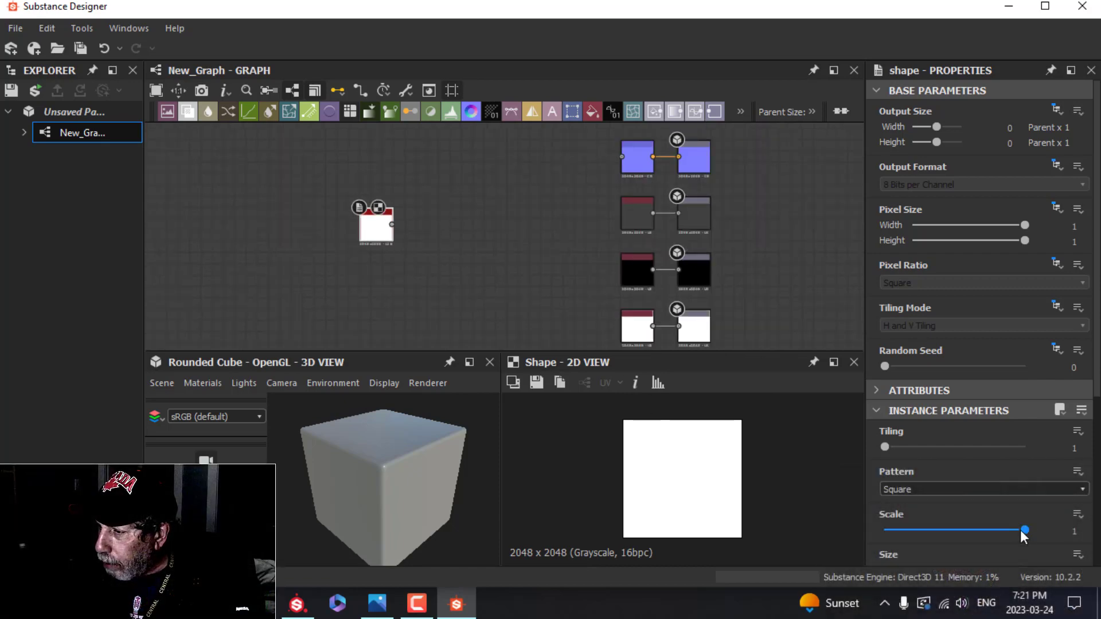
drag(1024, 530, 1009, 532)
scroll(996, 532, down, 3)
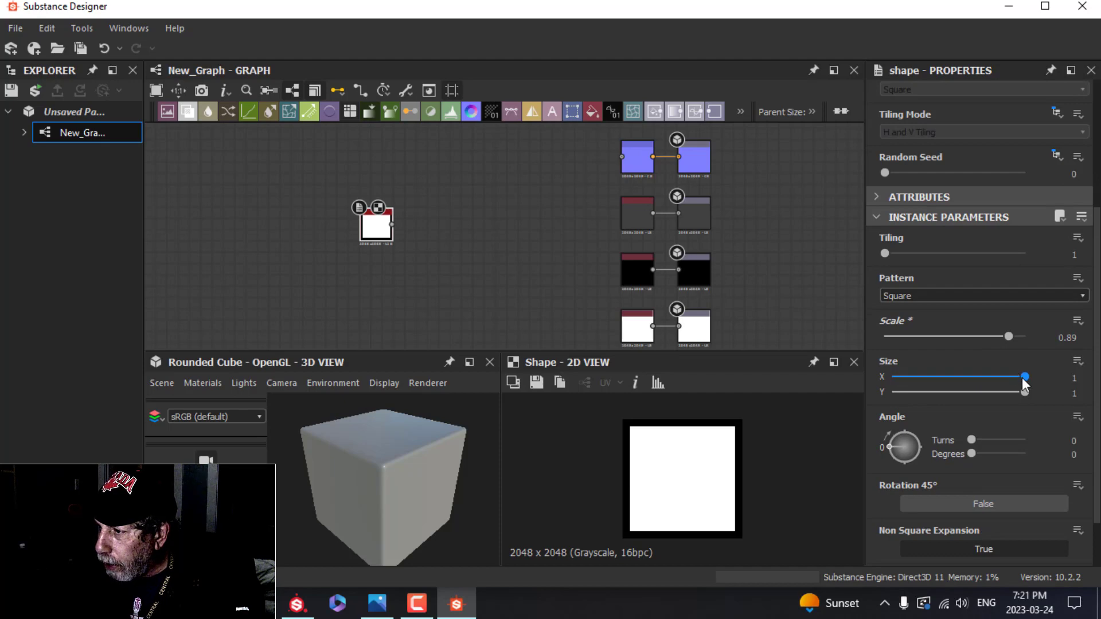
drag(1024, 376, 916, 380)
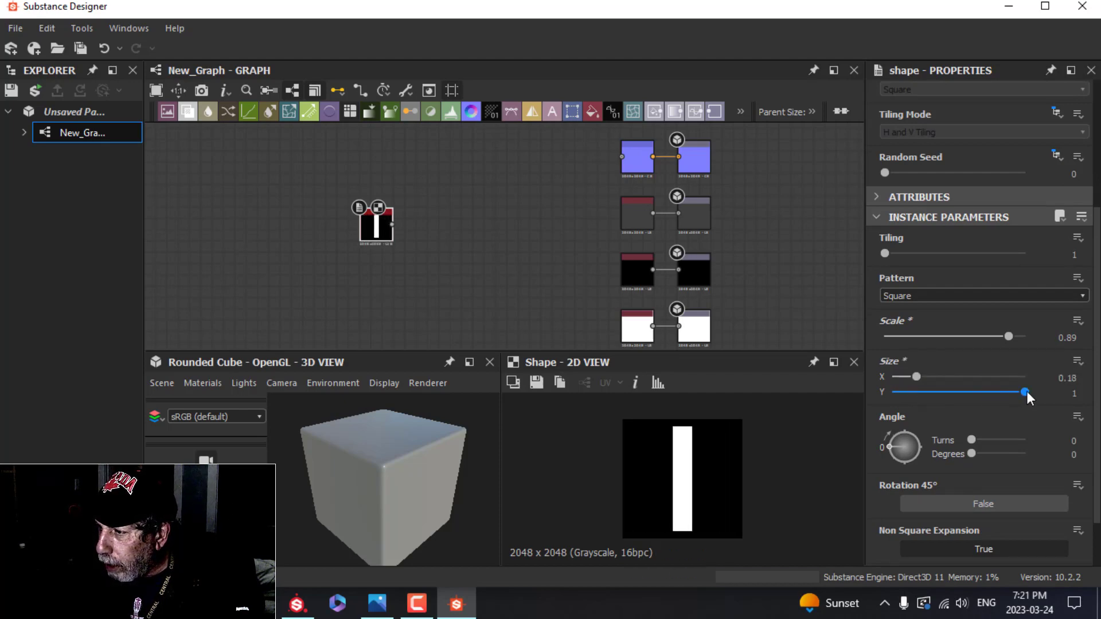
drag(1026, 392, 902, 376)
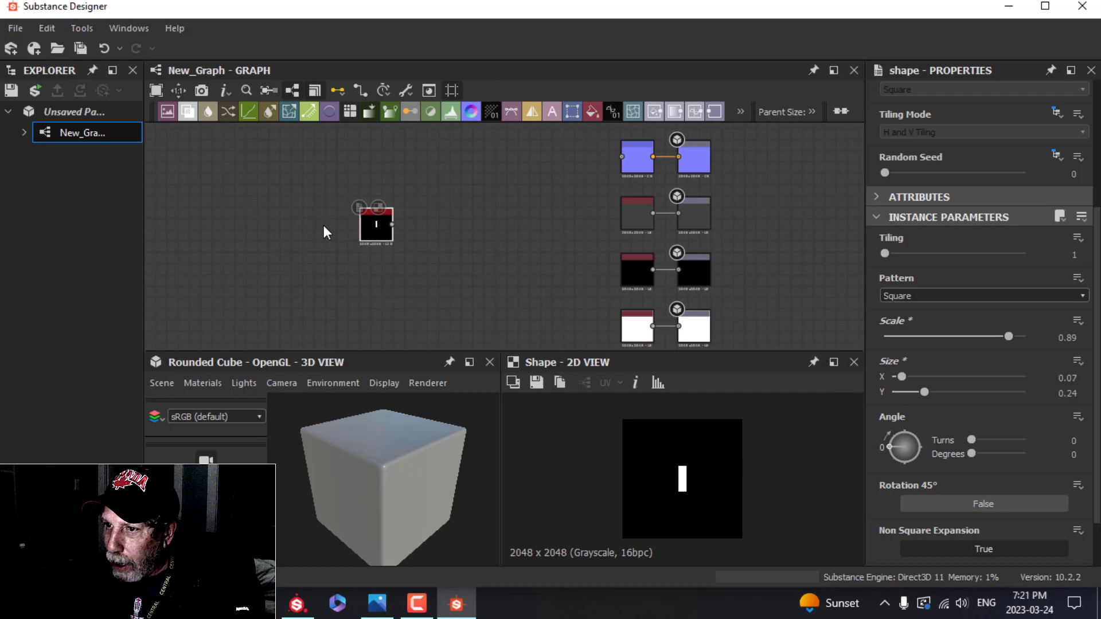
Set the bar shape's scale to 0.91 and its angle to 45 degrees
scroll(324, 225, up, 3)
scroll(497, 240, up, 3)
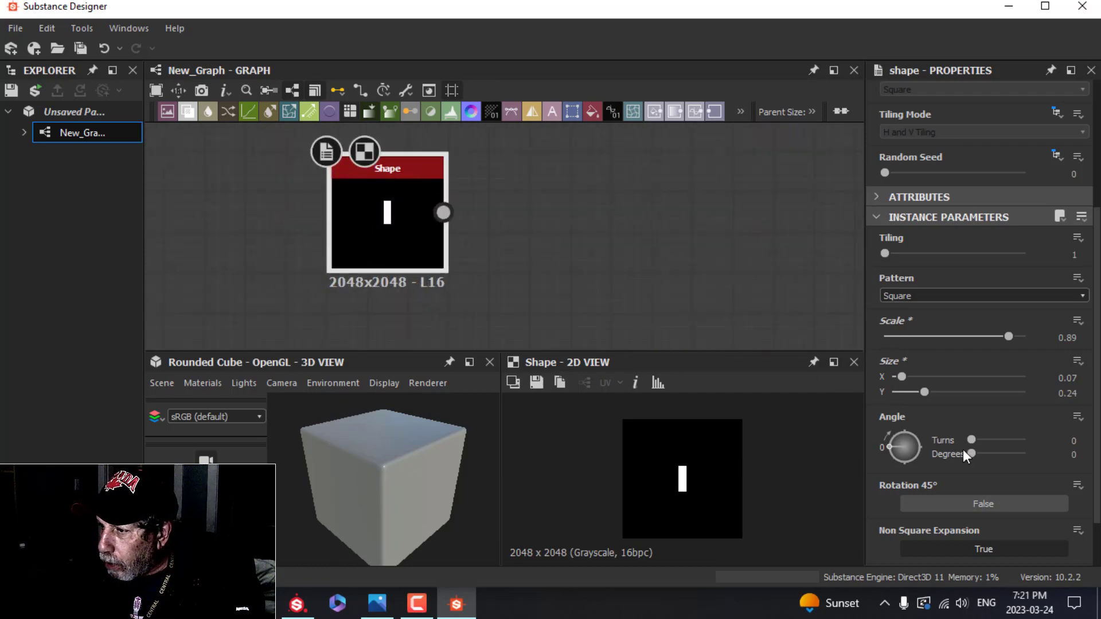
drag(1010, 339, 1012, 339)
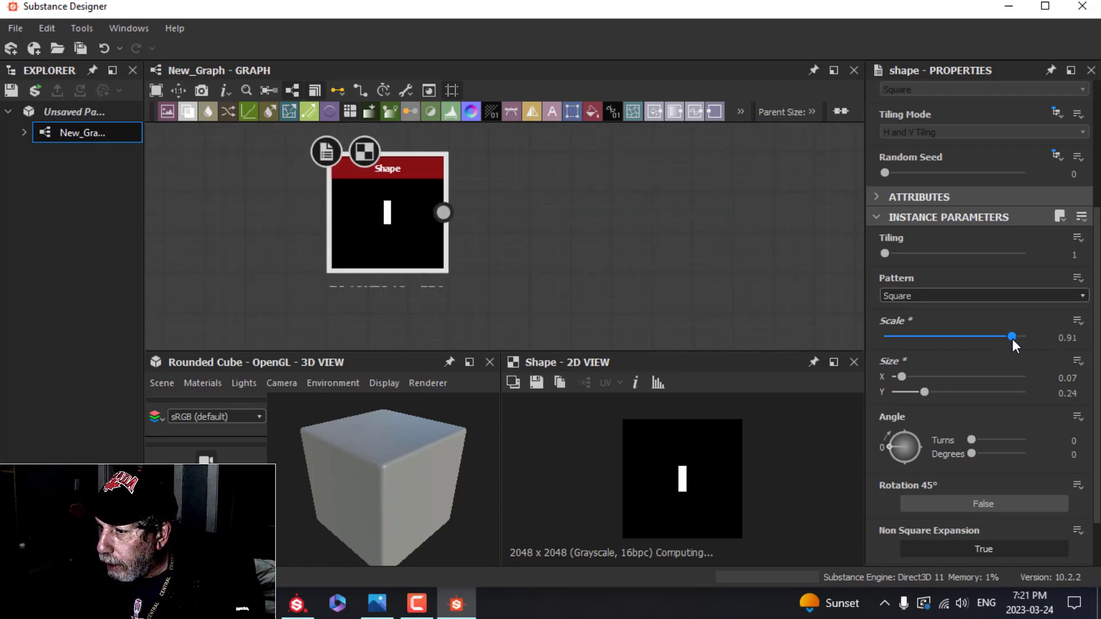
scroll(502, 318, down, 1)
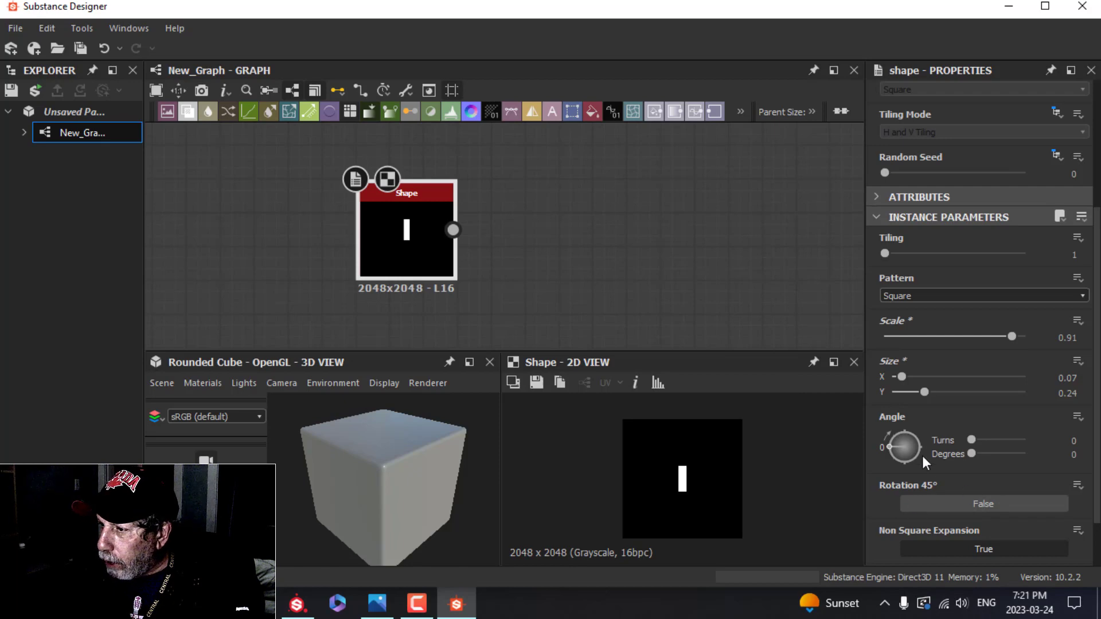
double_click(1067, 455)
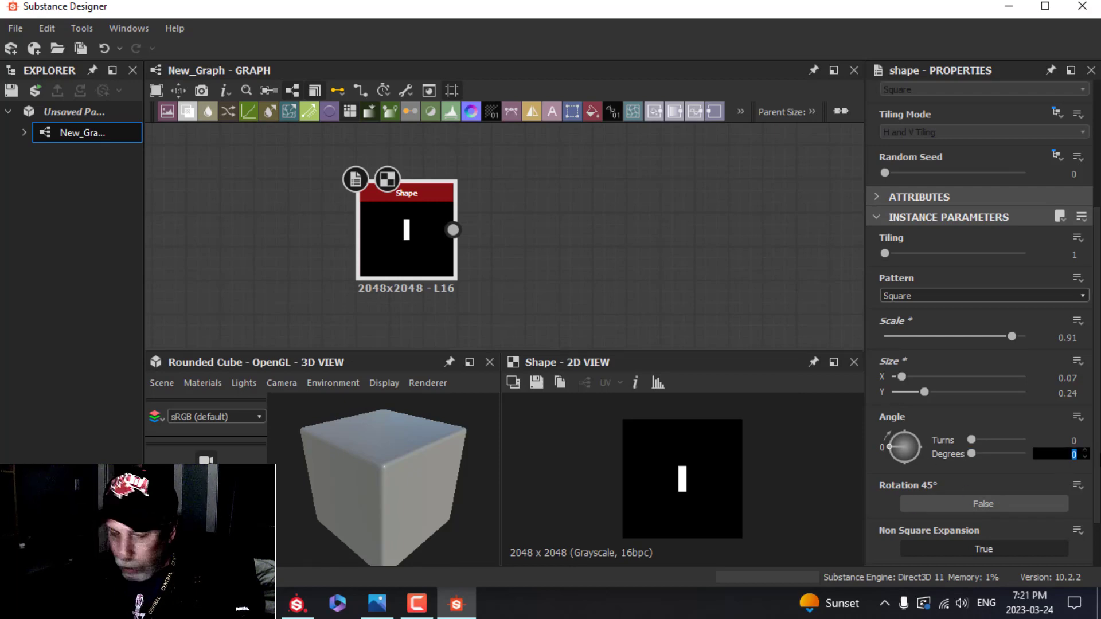
text(45)
key(Return)
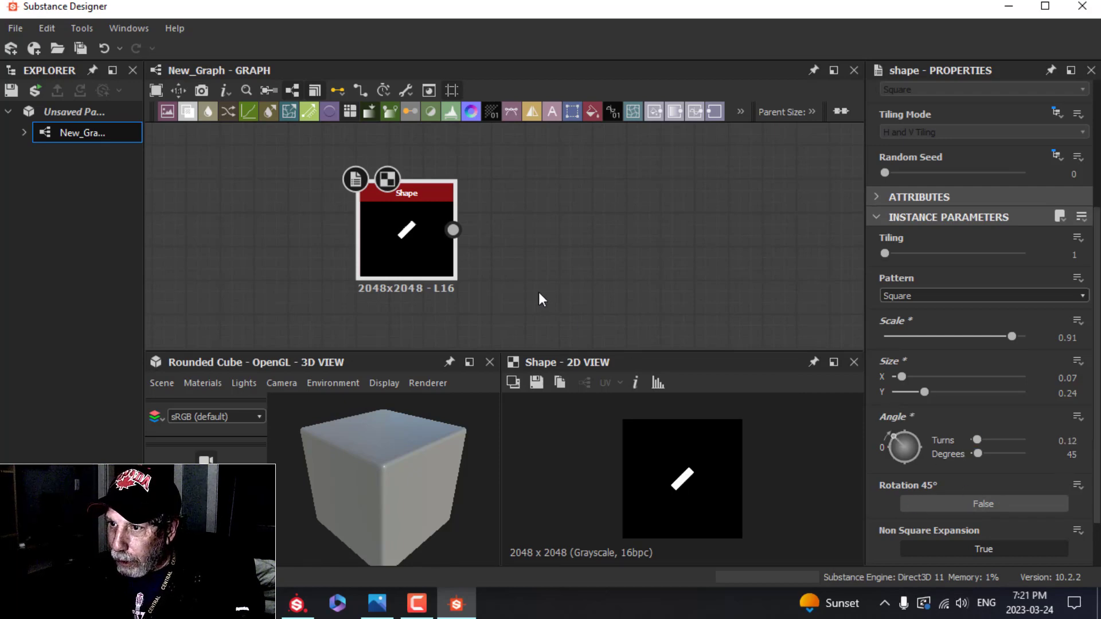
Duplicate the bar's Shape node and set the copy's angle to -45 degrees
scroll(528, 277, down, 2)
middle_drag(528, 278, 528, 306)
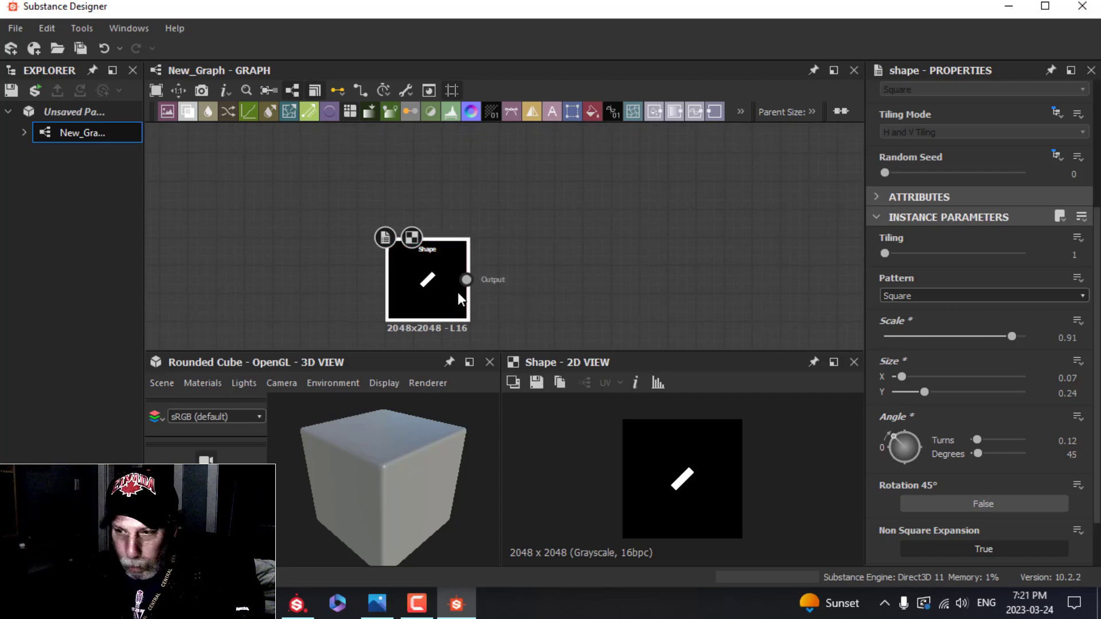
key(ctrl+d)
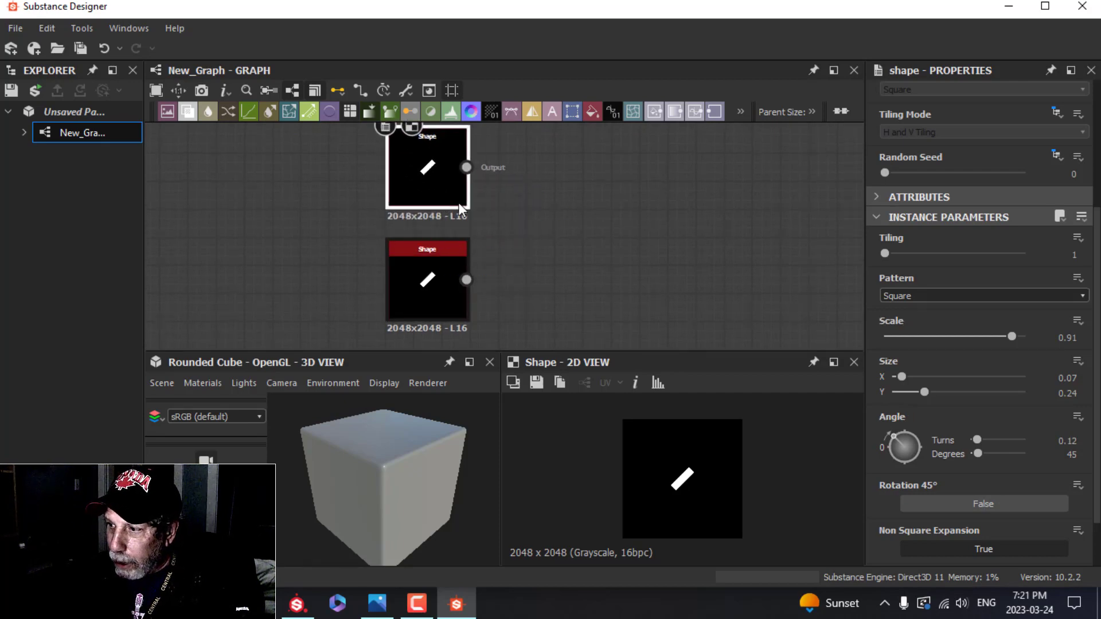
click(459, 201)
double_click(1070, 454)
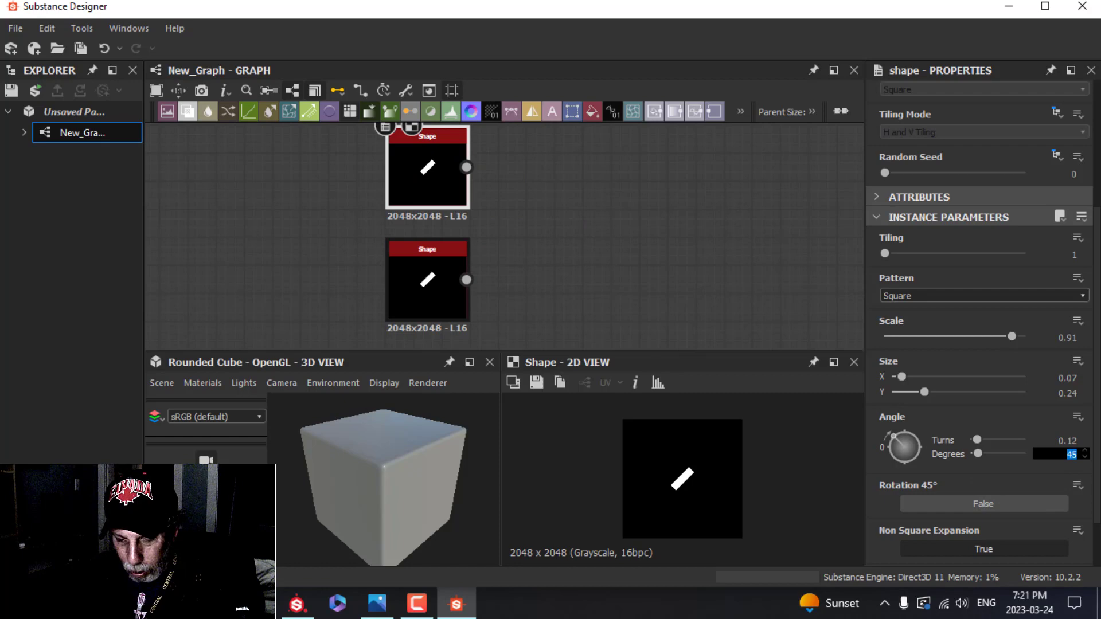
text(-45)
key(Return)
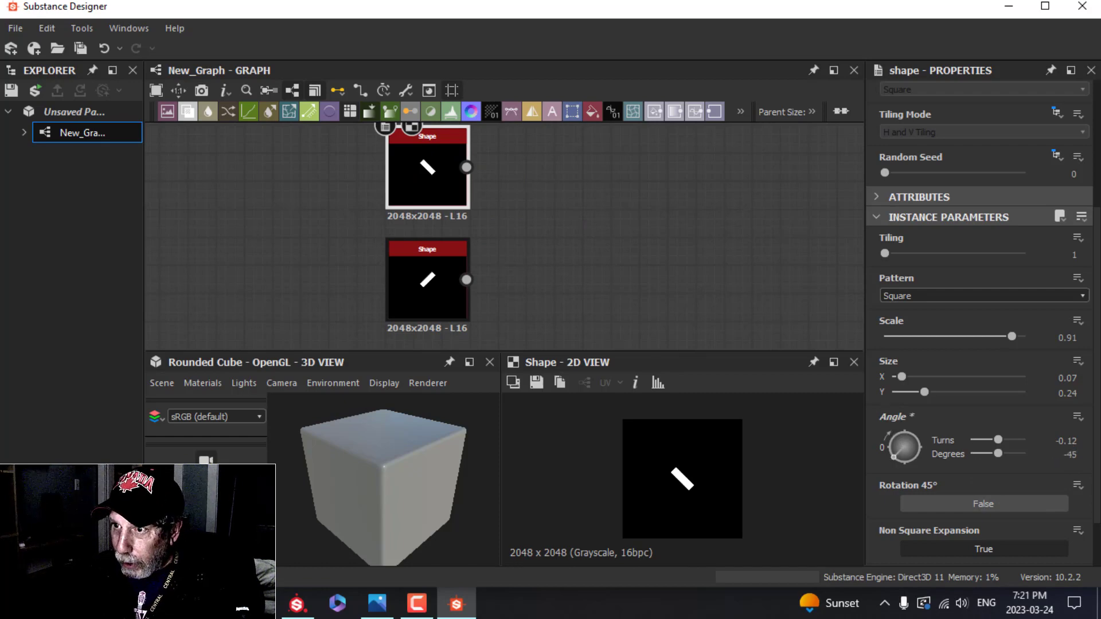
Add a Blend node with the 45-degree bar as background and the -45-degree bar as foreground
scroll(501, 302, down, 1)
scroll(501, 302, up, 3)
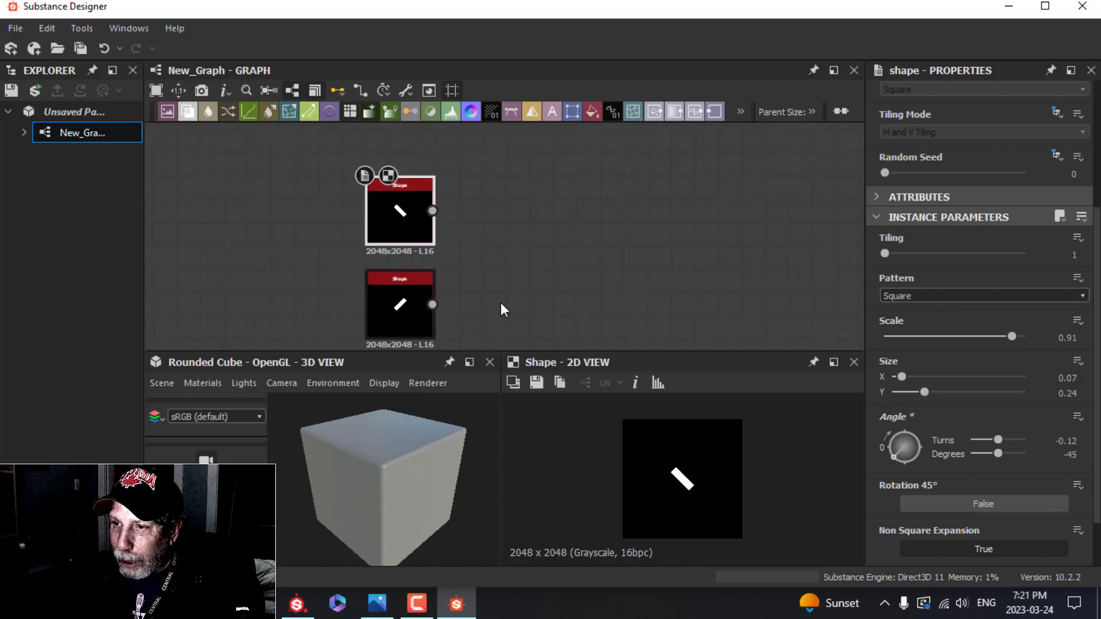
scroll(495, 299, down, 2)
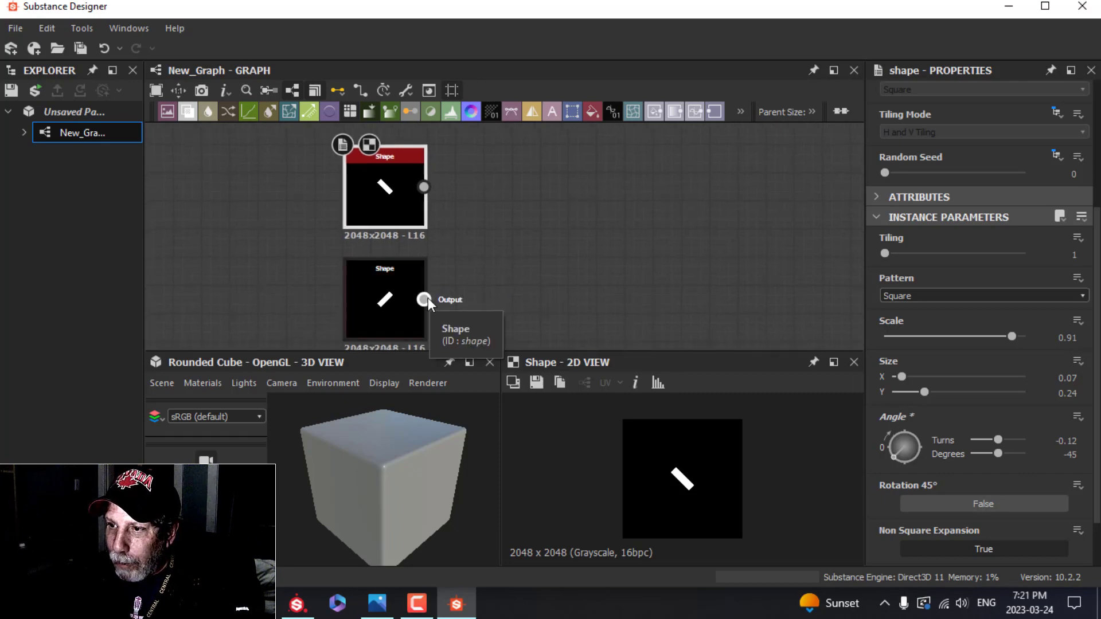
drag(428, 298, 479, 276)
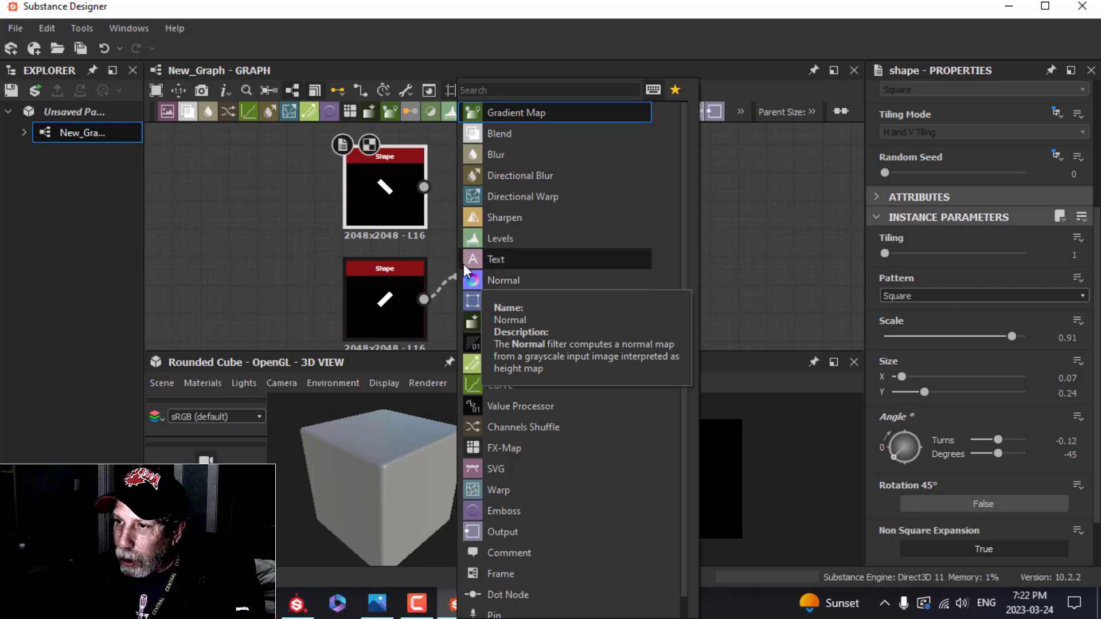
click(509, 133)
drag(528, 258, 542, 232)
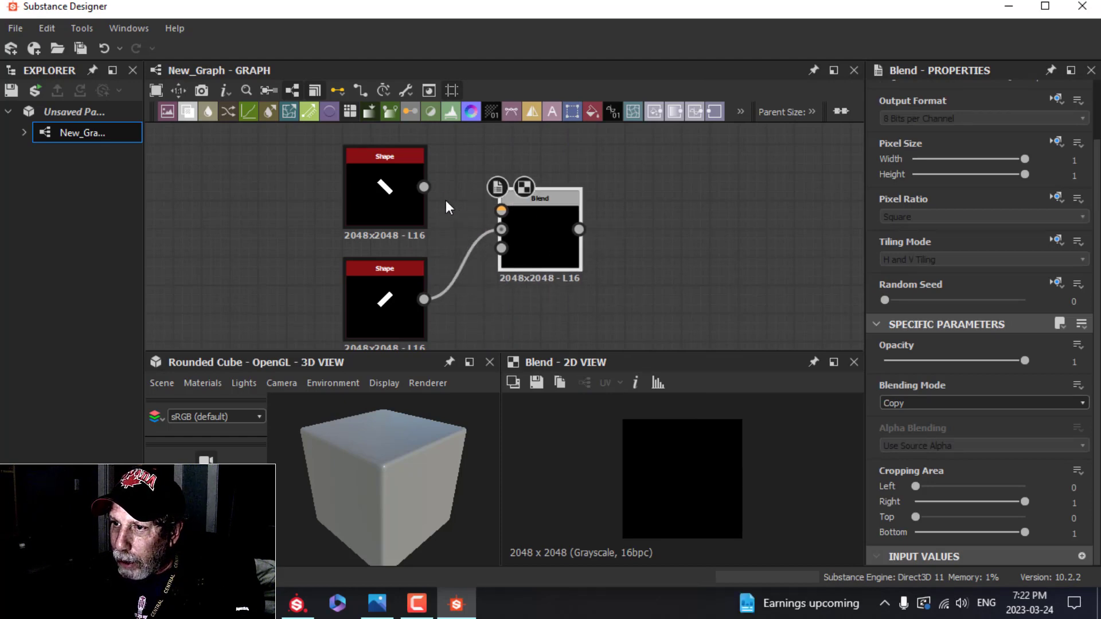
drag(425, 187, 536, 248)
Set the Blend node's blending mode to Add (Linear Dodge) to combine the bars into a cross
click(912, 403)
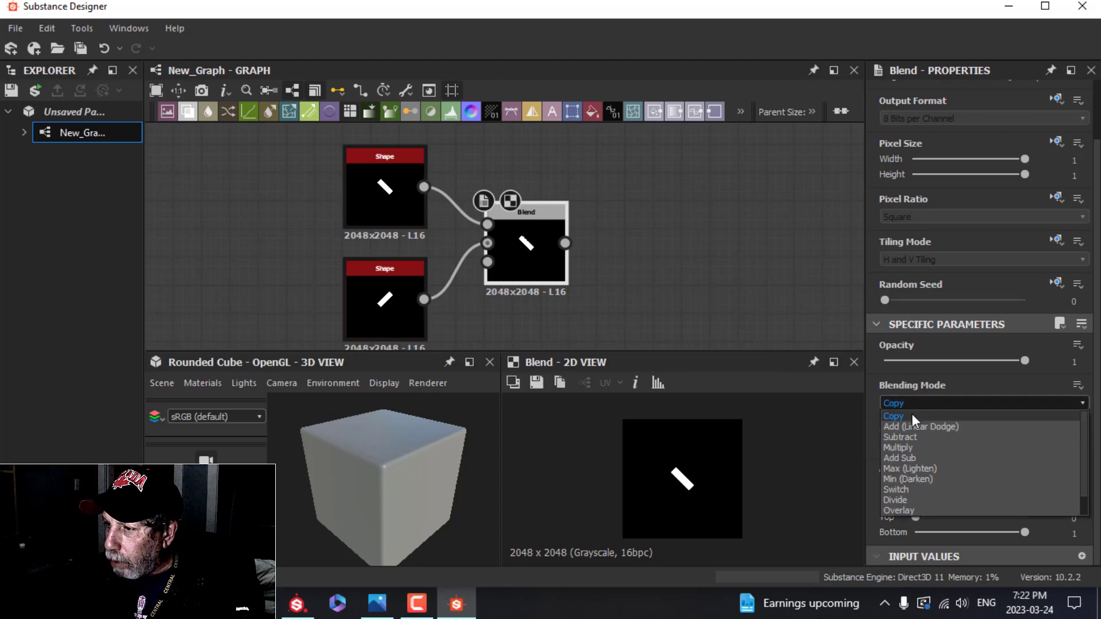
click(912, 424)
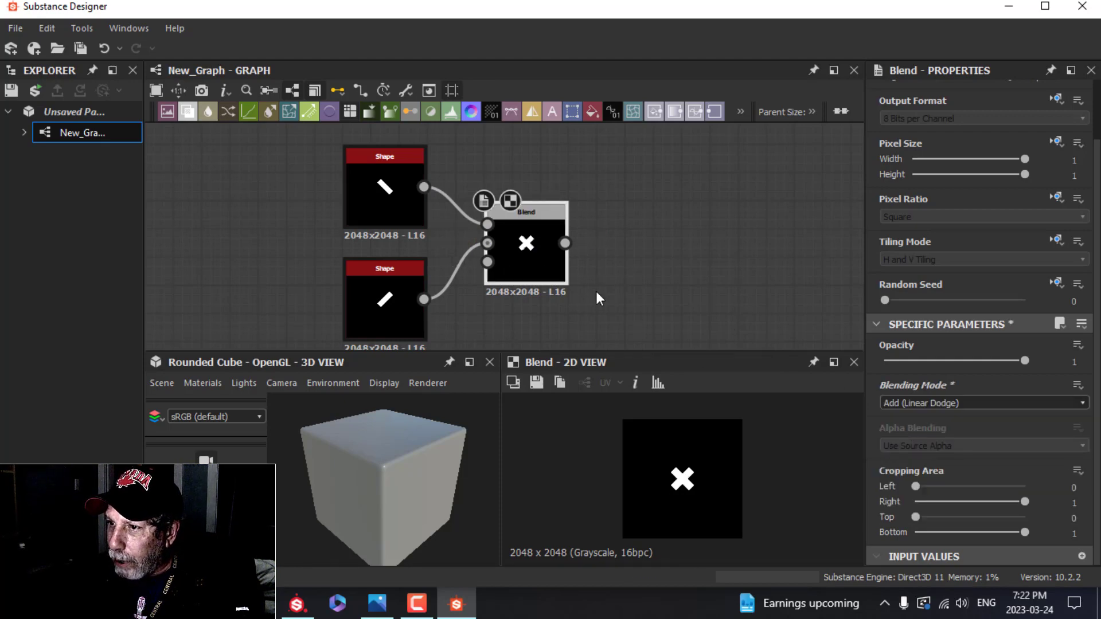
scroll(696, 497, up, 3)
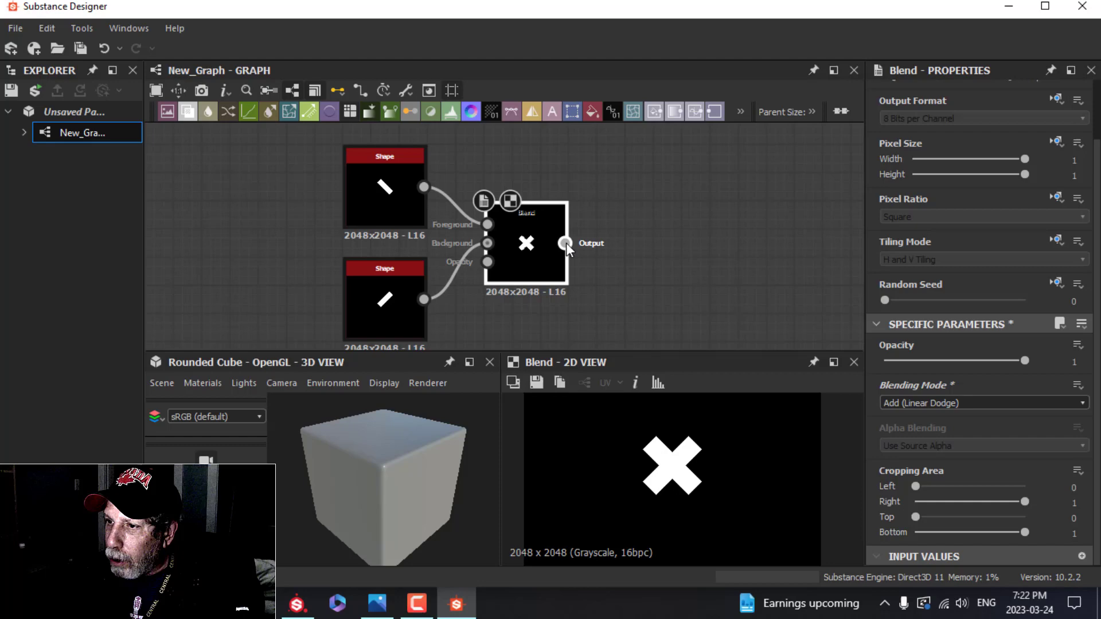
Add a Blur node after the Blend node and set its intensity to 3.3
drag(566, 243, 591, 242)
click(626, 154)
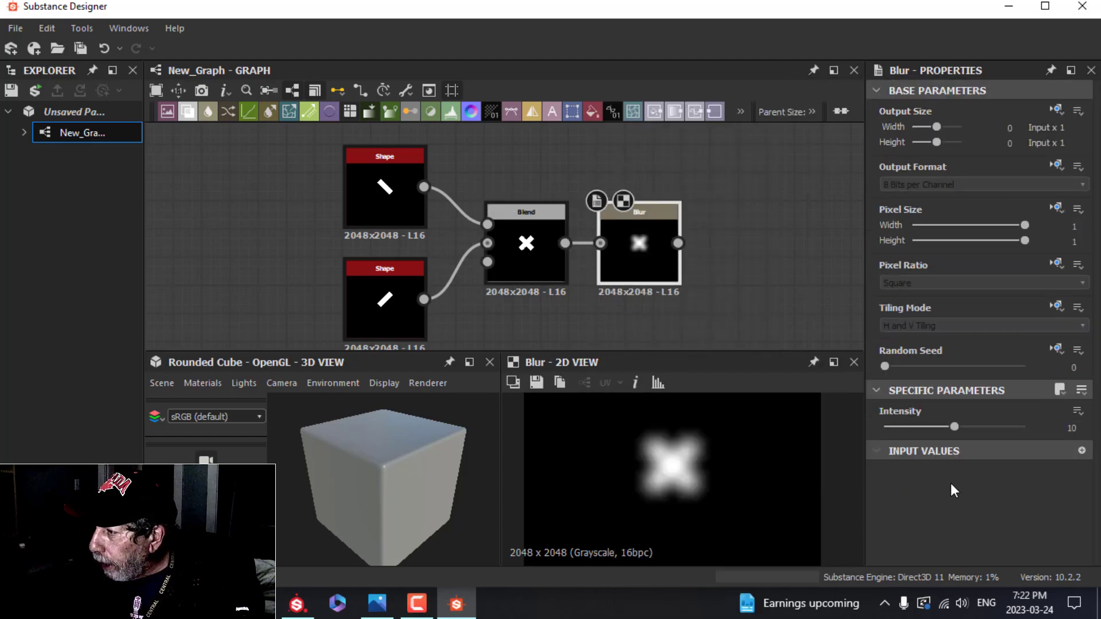
double_click(1050, 425)
text(3.3)
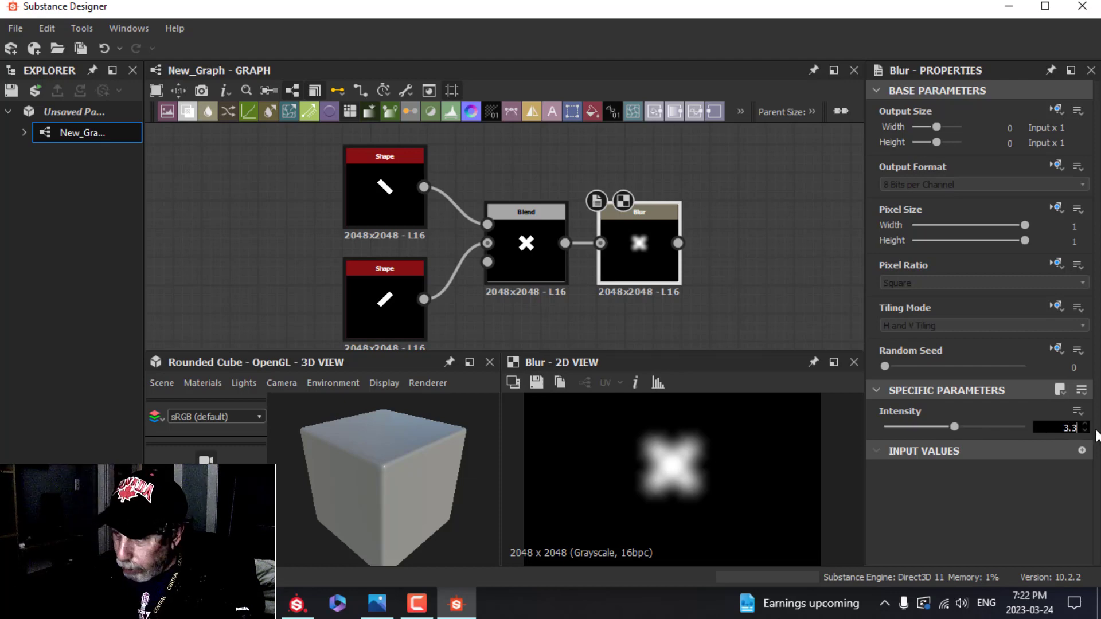
key(Return)
Add a Histogram Scan node connected to the Blur node's output
scroll(697, 293, down, 2)
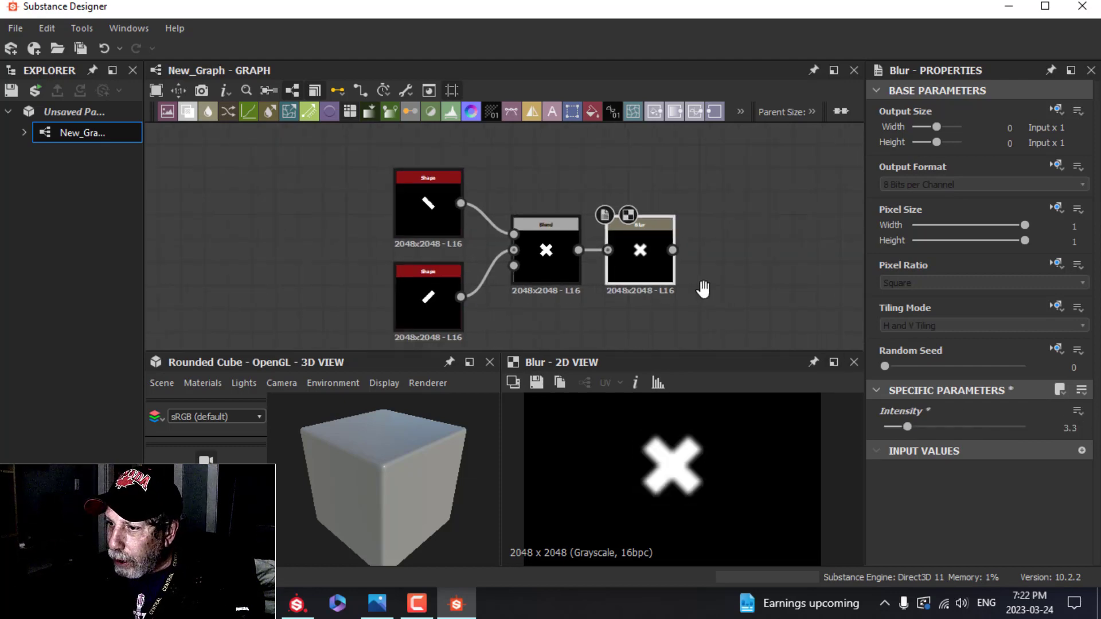
scroll(697, 296, up, 2)
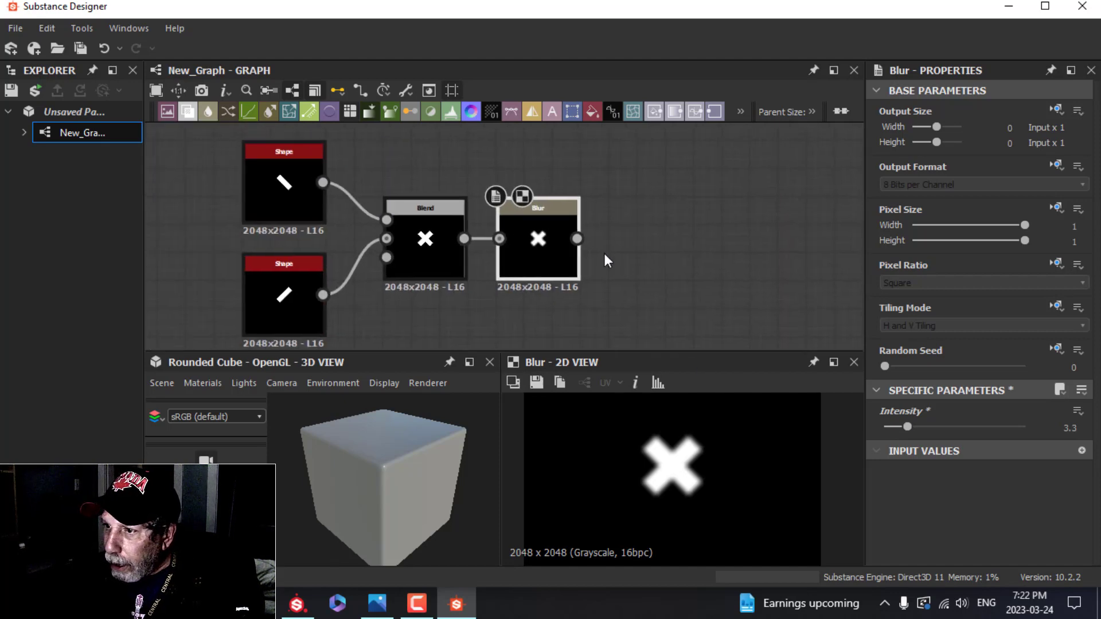
drag(578, 238, 655, 232)
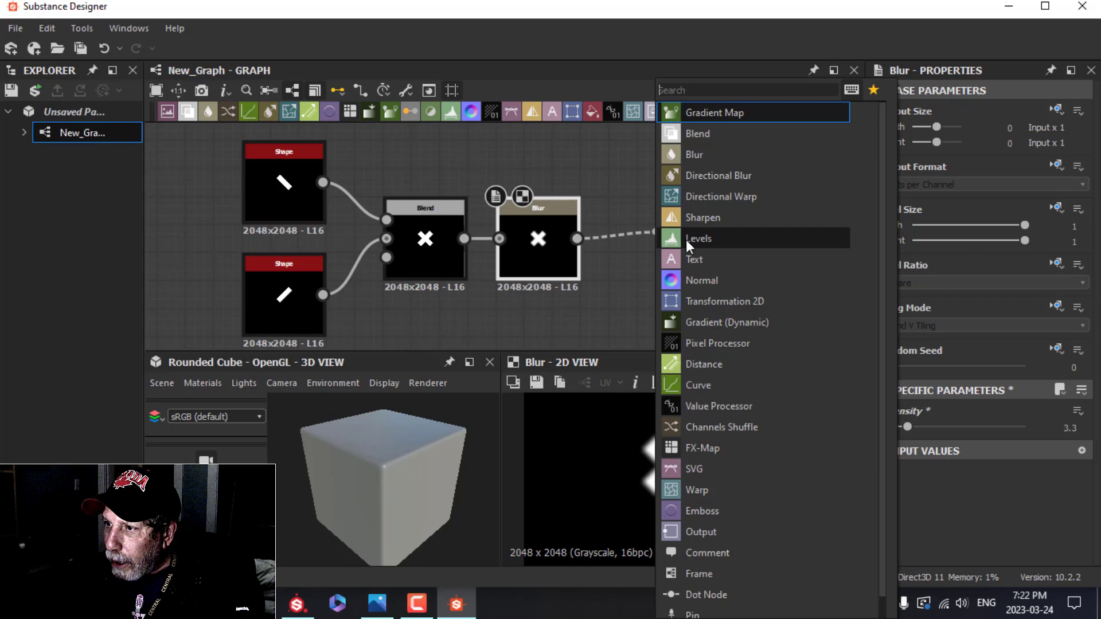
text(histo)
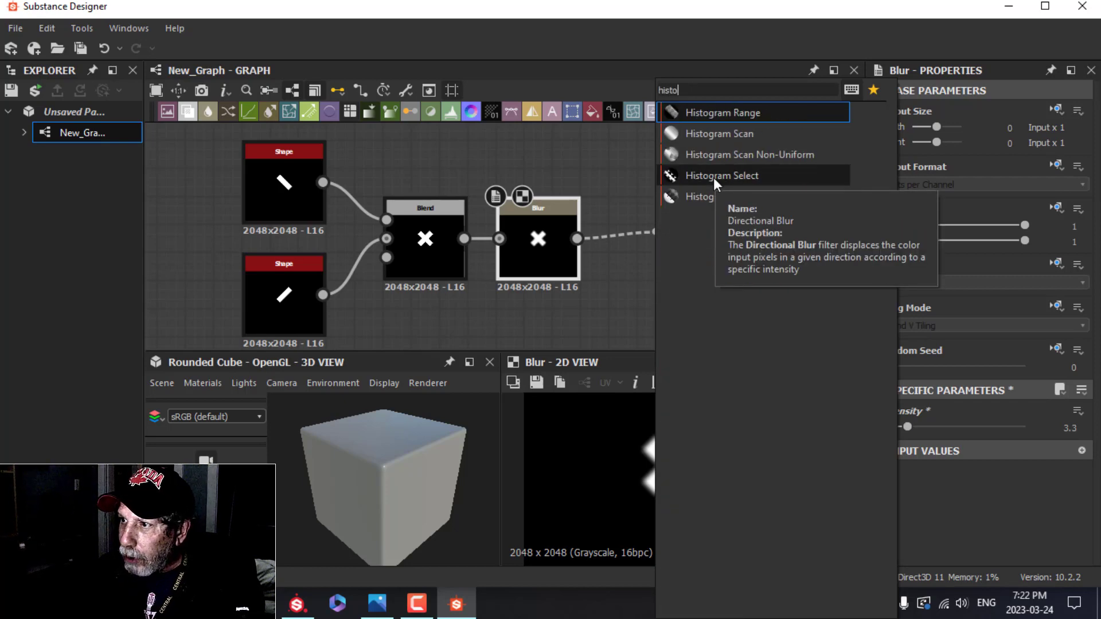
click(708, 133)
drag(688, 238, 660, 240)
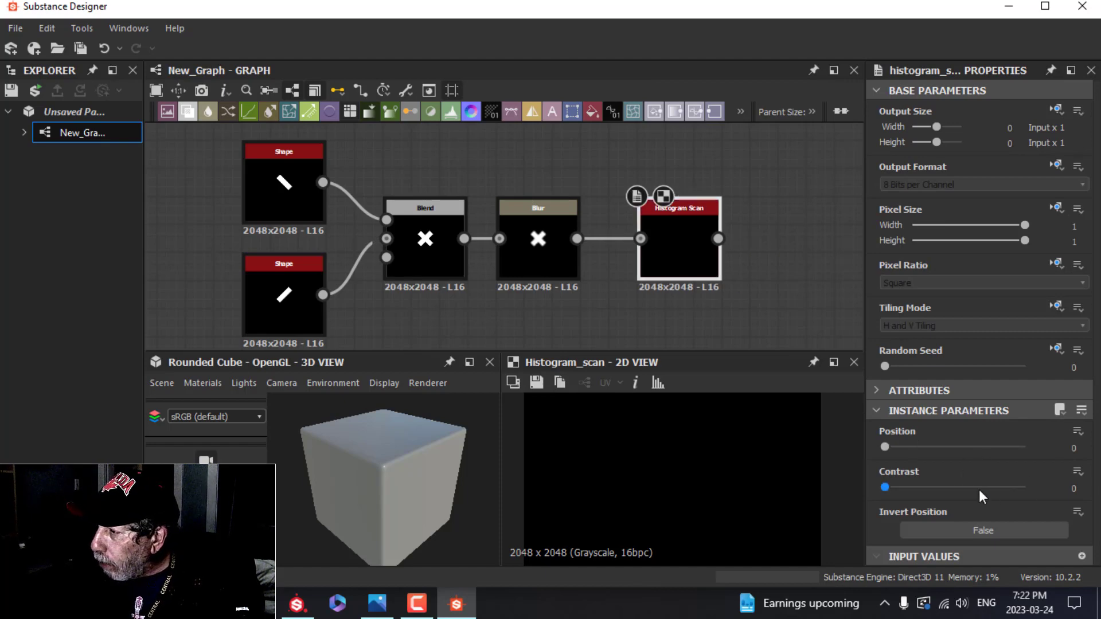
Set the Histogram Scan's position to 0.5 and contrast to 1, and place the node closer to the Blur node
click(1072, 448)
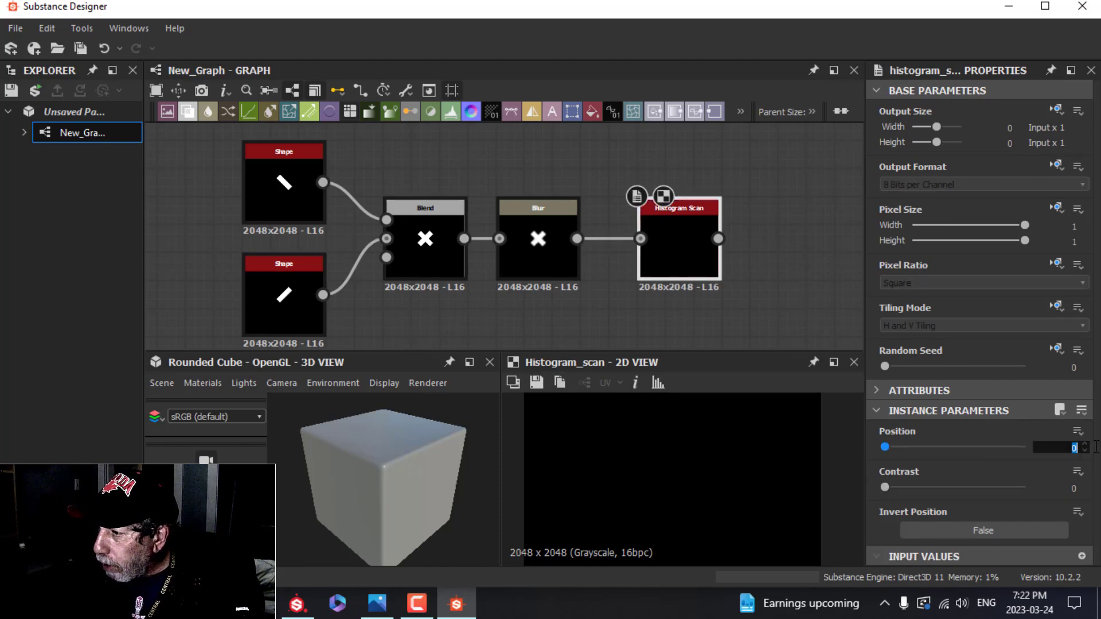
text(0.5)
key(Return)
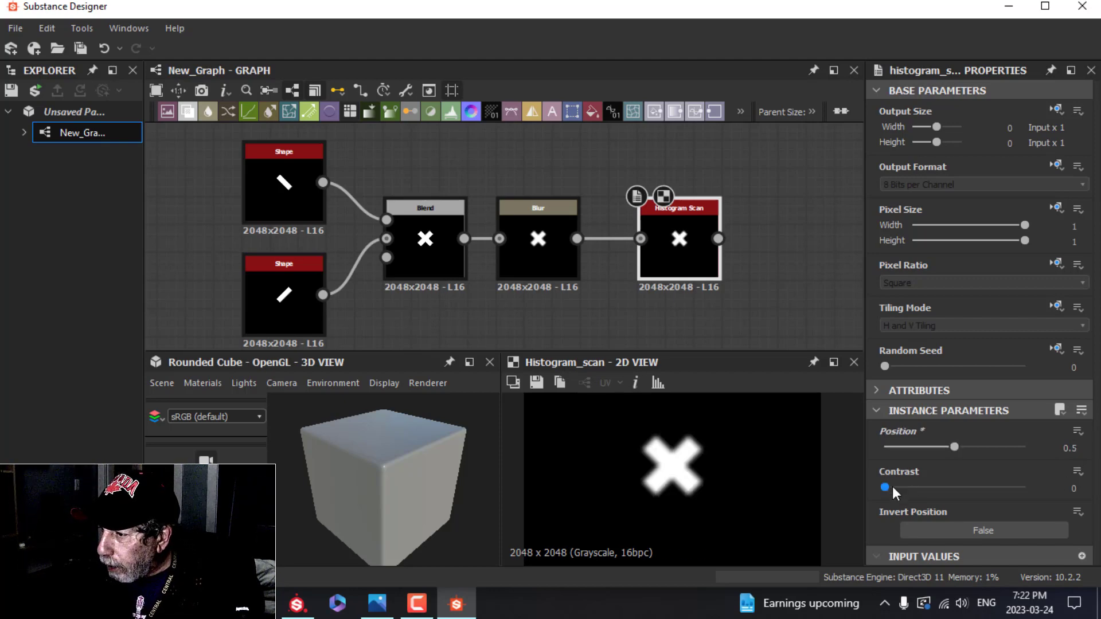
drag(886, 488, 1044, 488)
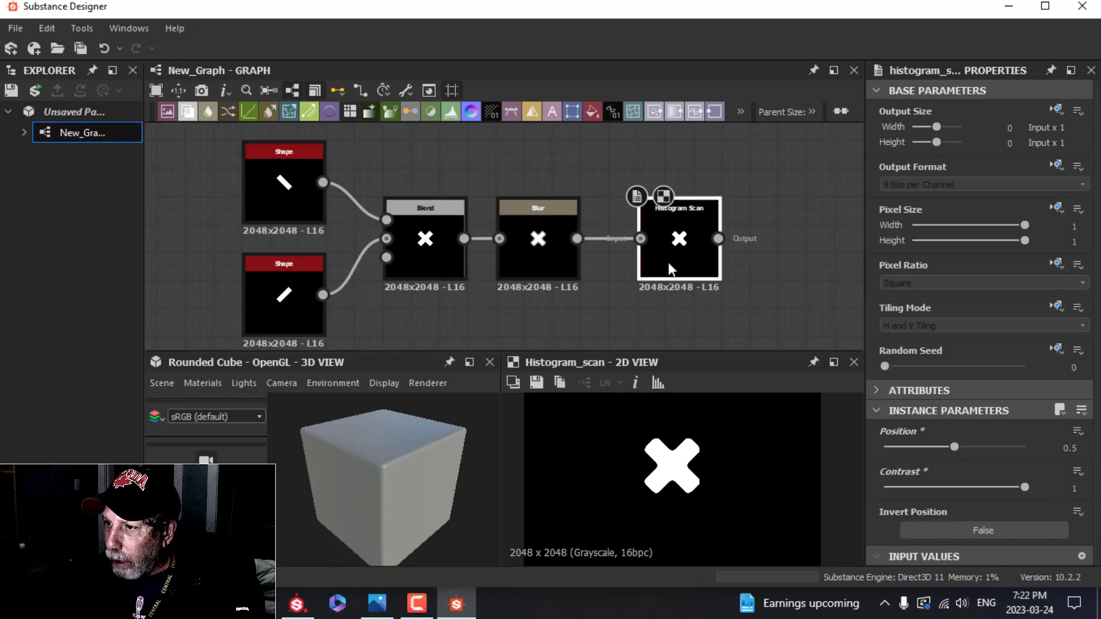
drag(669, 263, 641, 264)
Add a Non Uniform Blur Grayscale node and feed the Histogram Scan's output into both of its inputs
middle_drag(755, 281, 594, 268)
drag(541, 246, 573, 240)
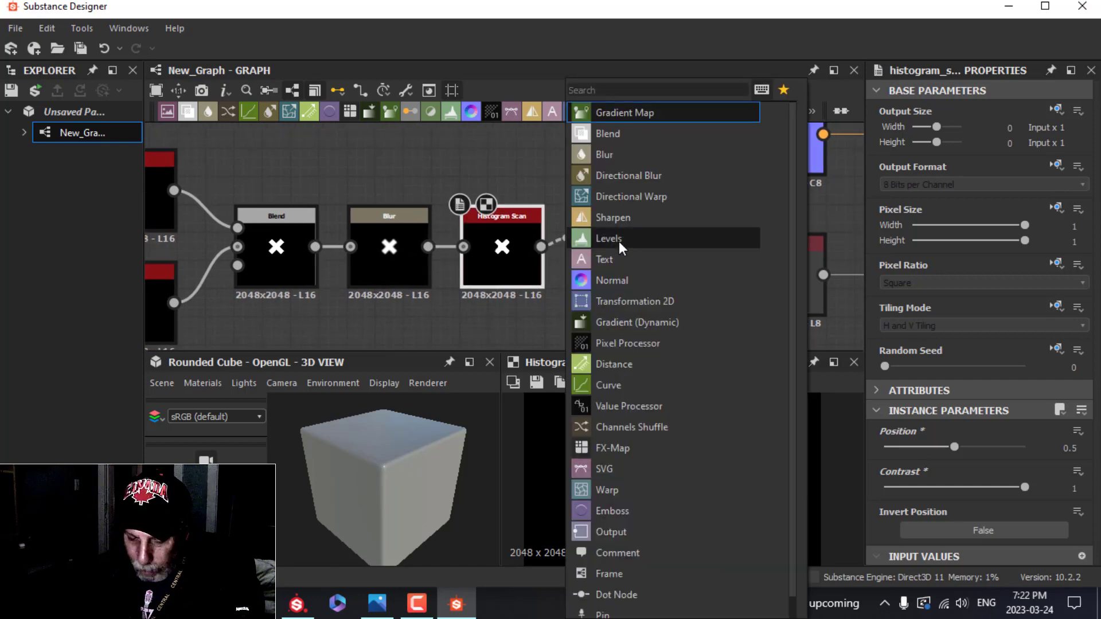
text(non)
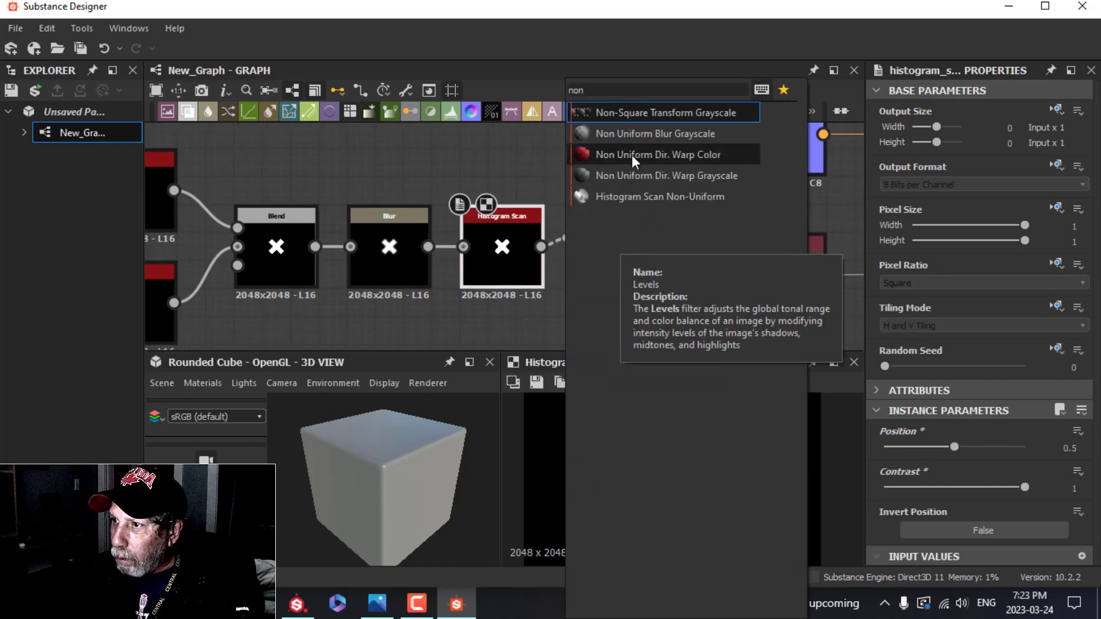
click(632, 136)
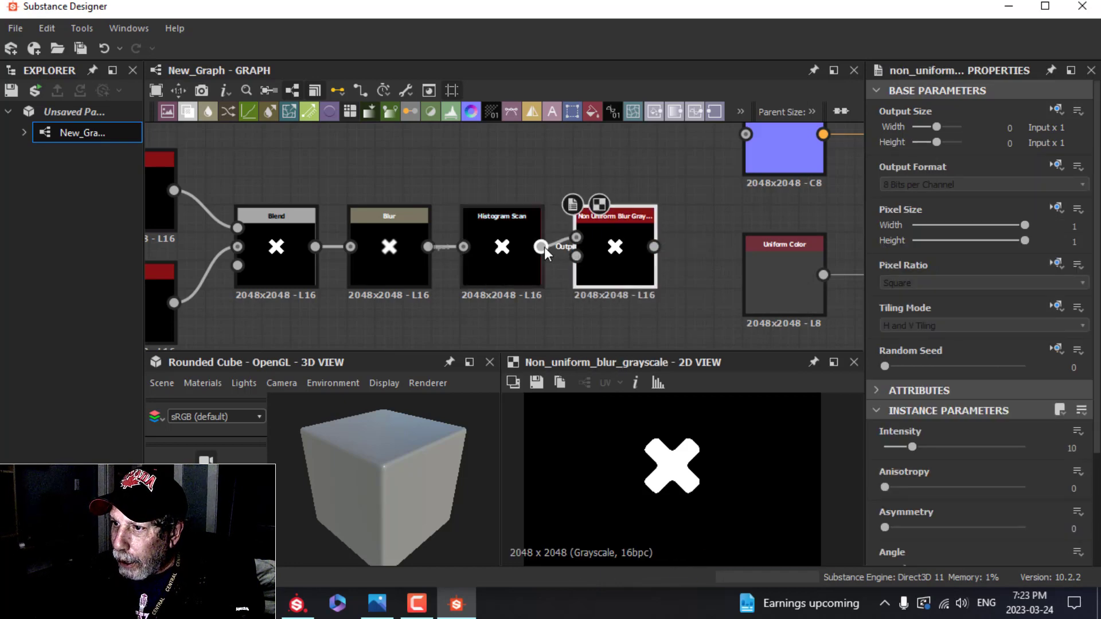
drag(542, 247, 576, 256)
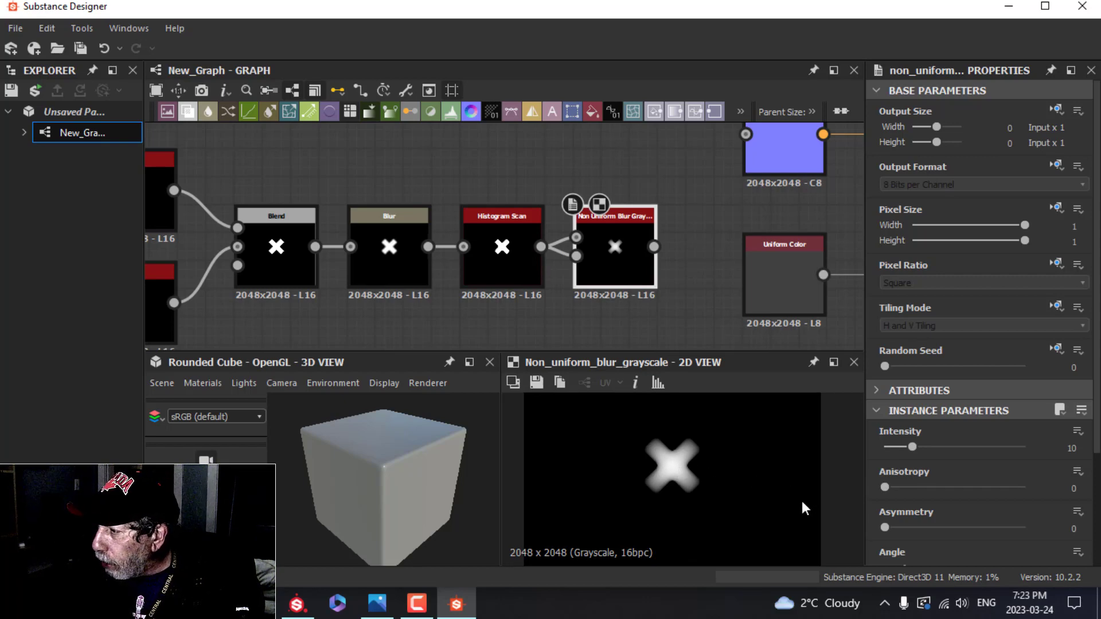
Set the Non Uniform Blur's intensity to 4.6, samples to 16 and blades to 9
double_click(1072, 447)
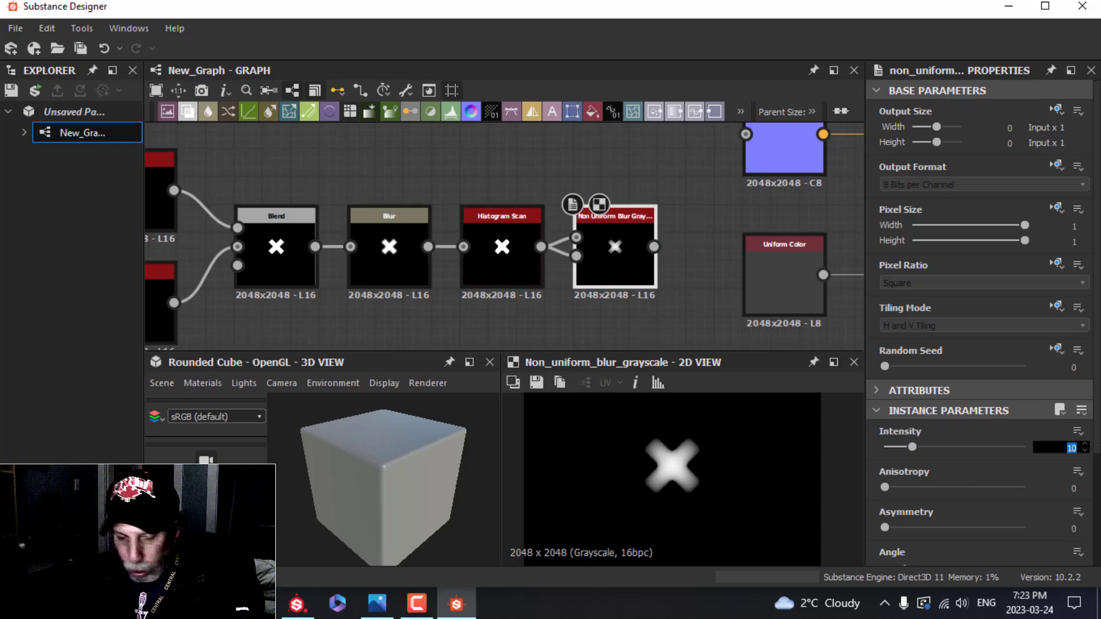
text(3)
key(Return)
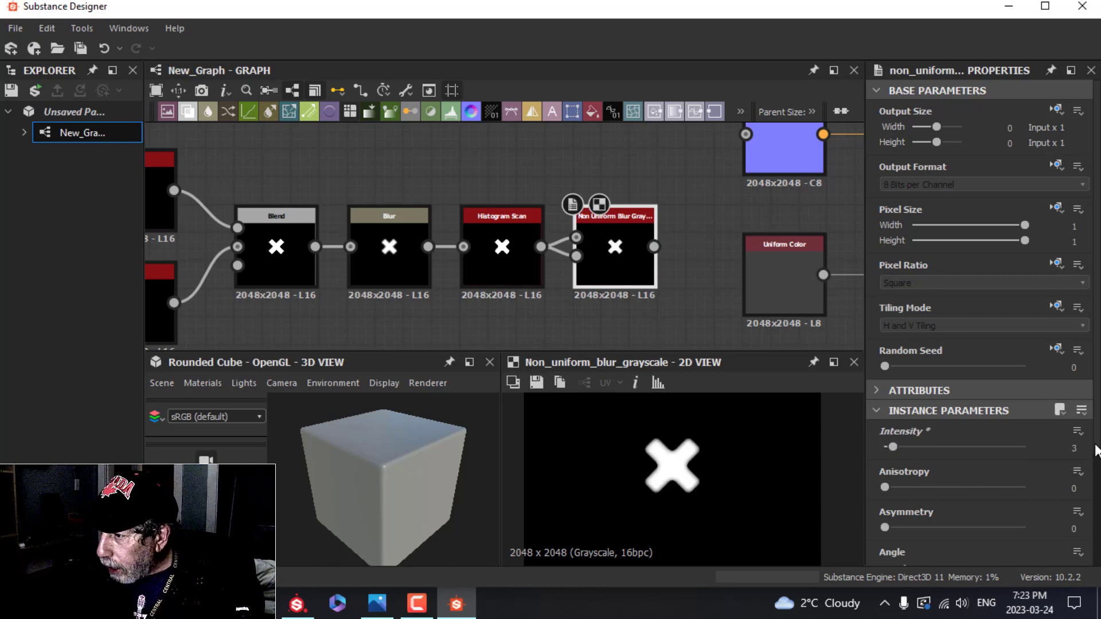
drag(896, 446, 899, 446)
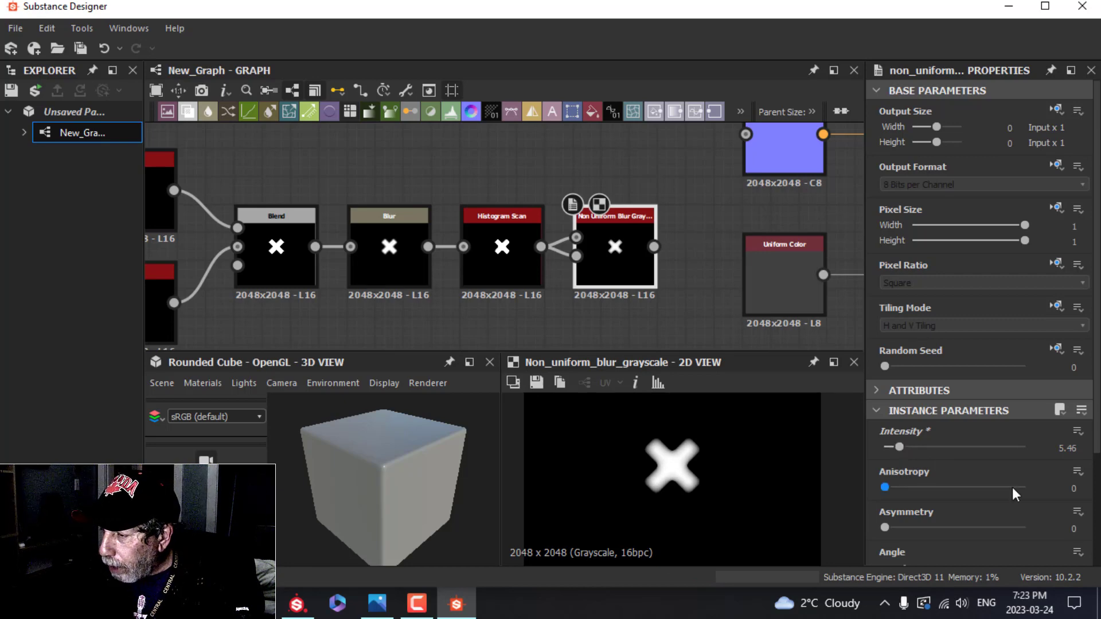
scroll(970, 522, down, 3)
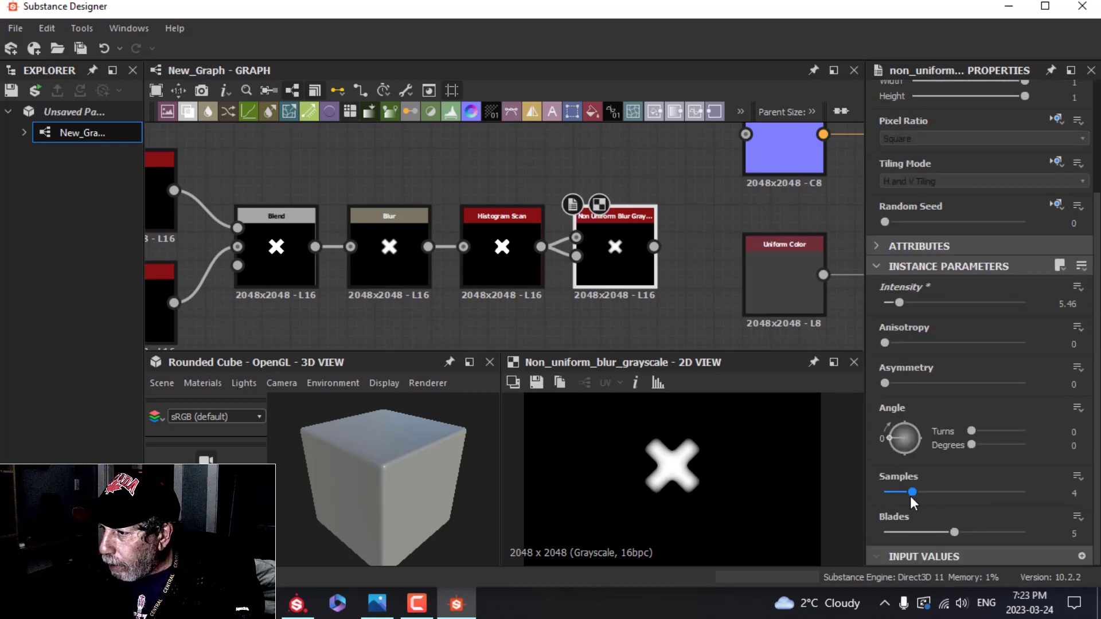
drag(912, 493, 1050, 492)
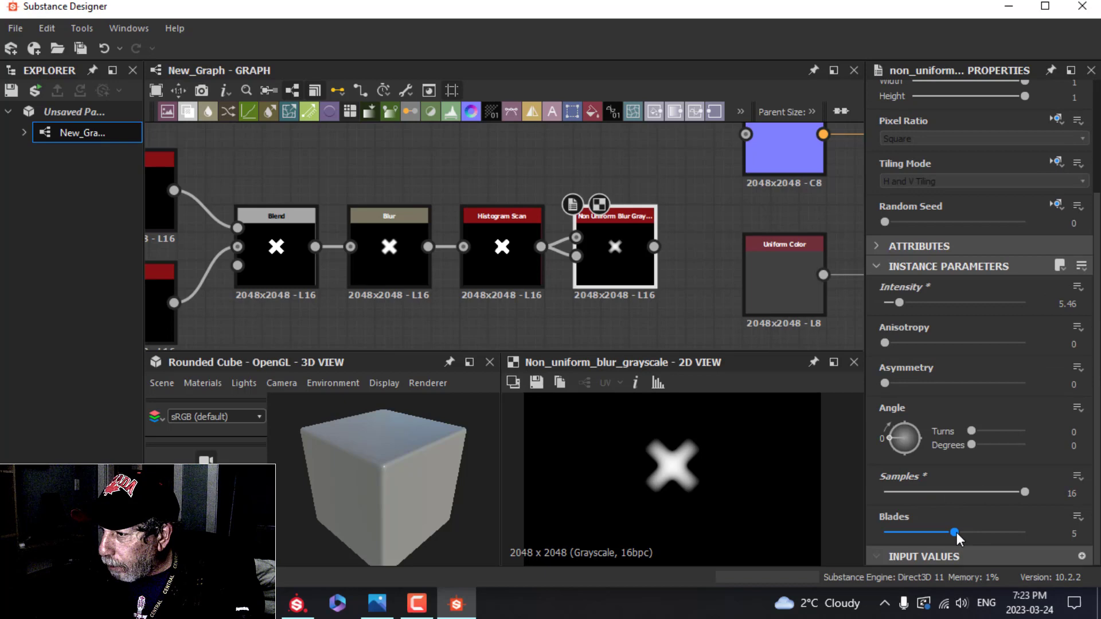
drag(956, 532, 1065, 531)
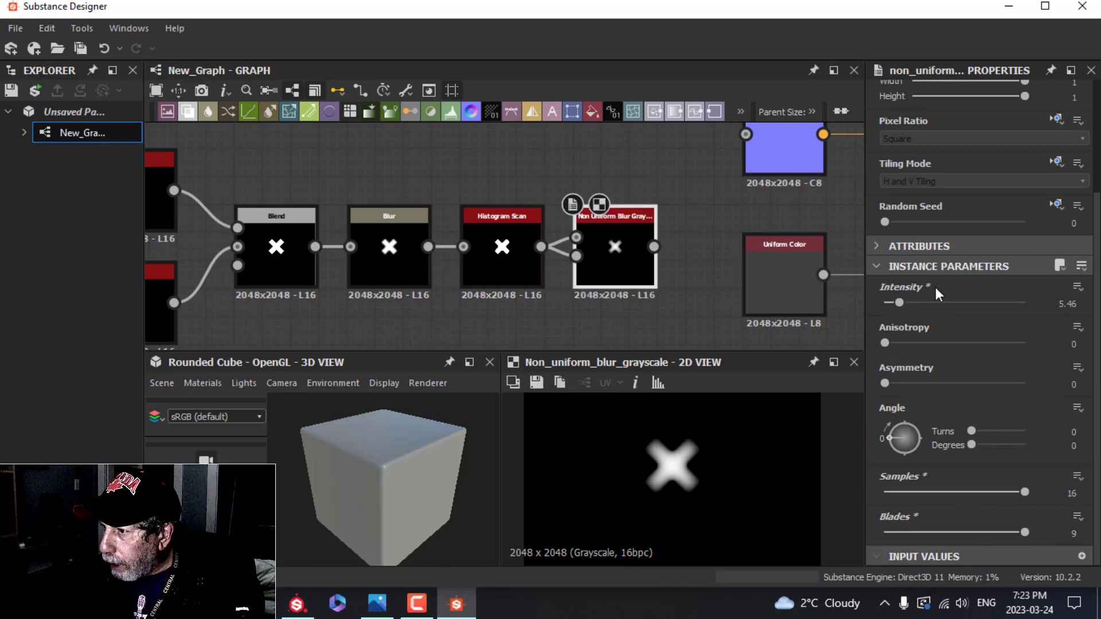
drag(903, 302, 897, 302)
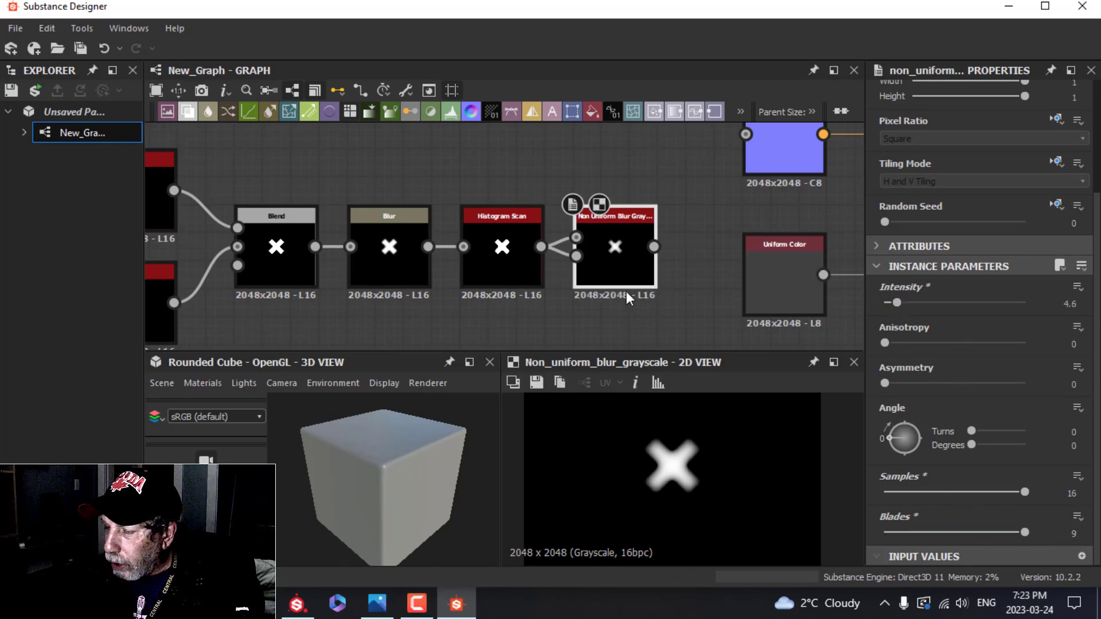
Add a new Shape node in the free space below the cross node chain
scroll(556, 318, down, 4)
middle_drag(409, 293, 509, 264)
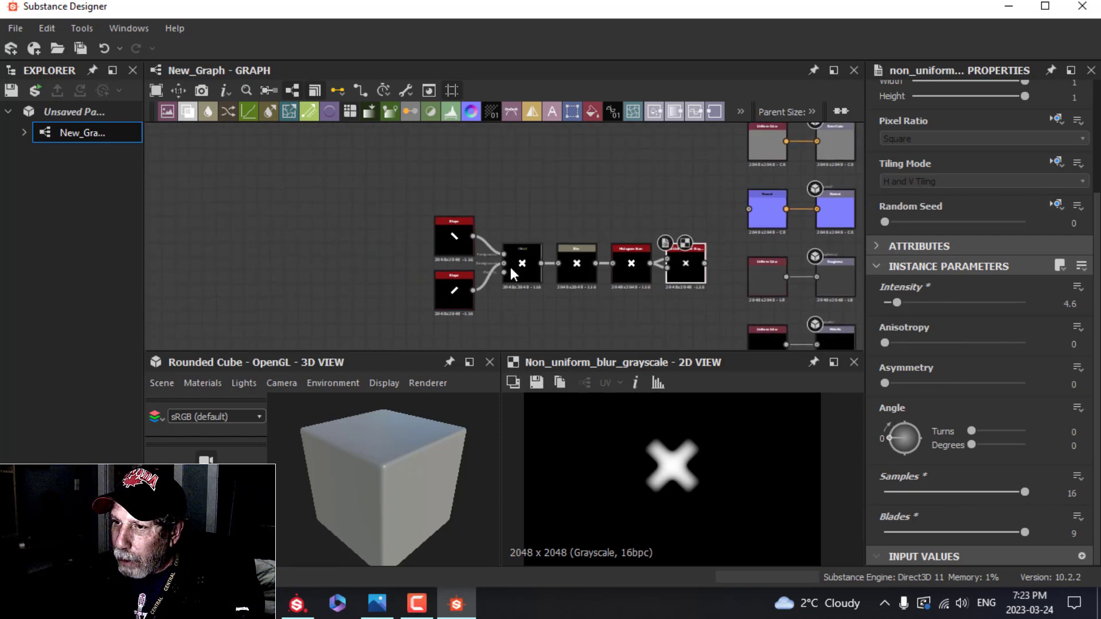
drag(389, 190, 696, 302)
middle_drag(676, 275, 513, 198)
scroll(462, 250, down, 1)
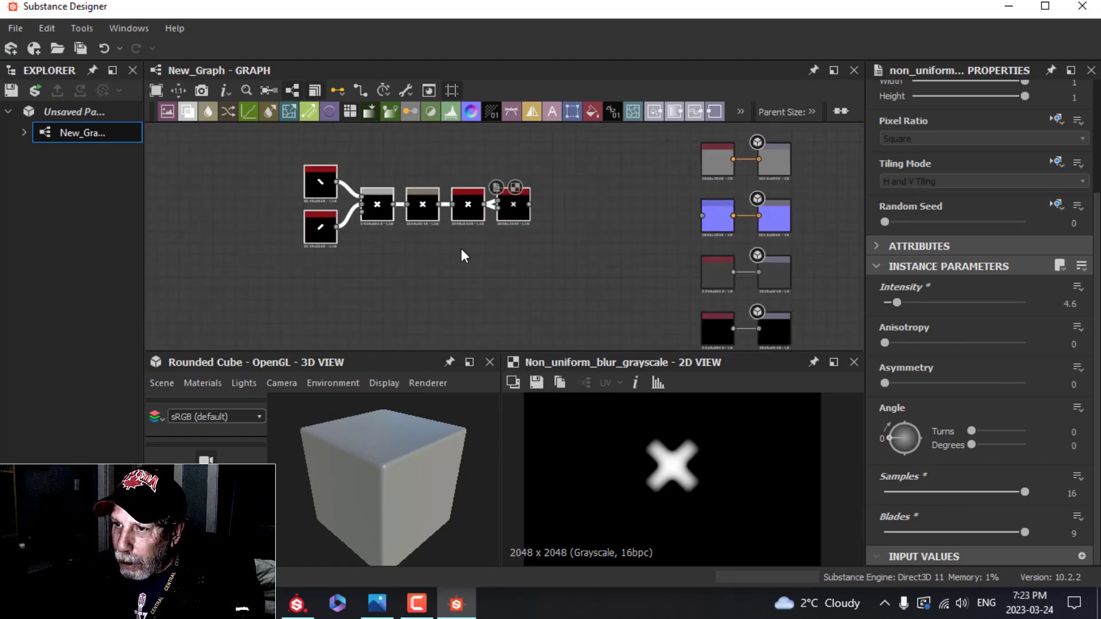
middle_drag(462, 250, 539, 224)
click(510, 241)
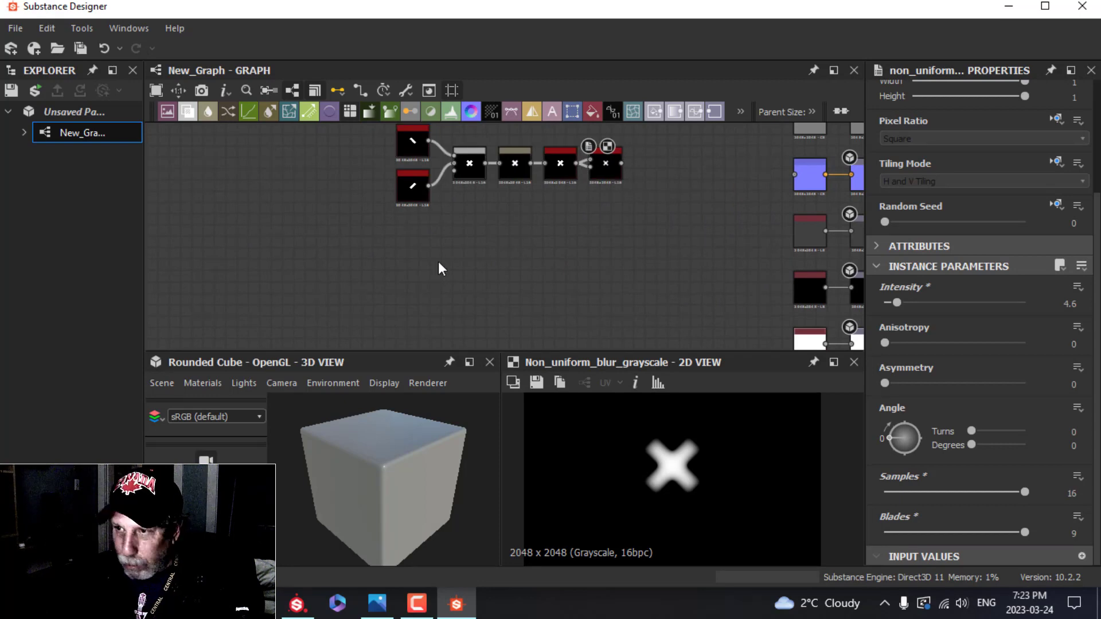
key(space)
text(shap)
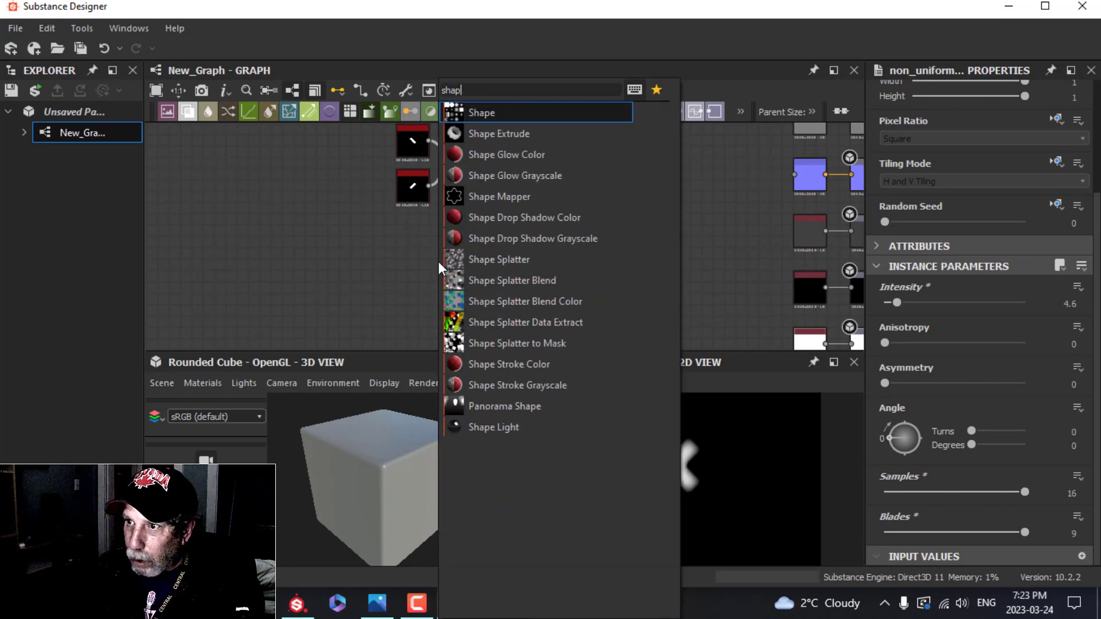
key(Return)
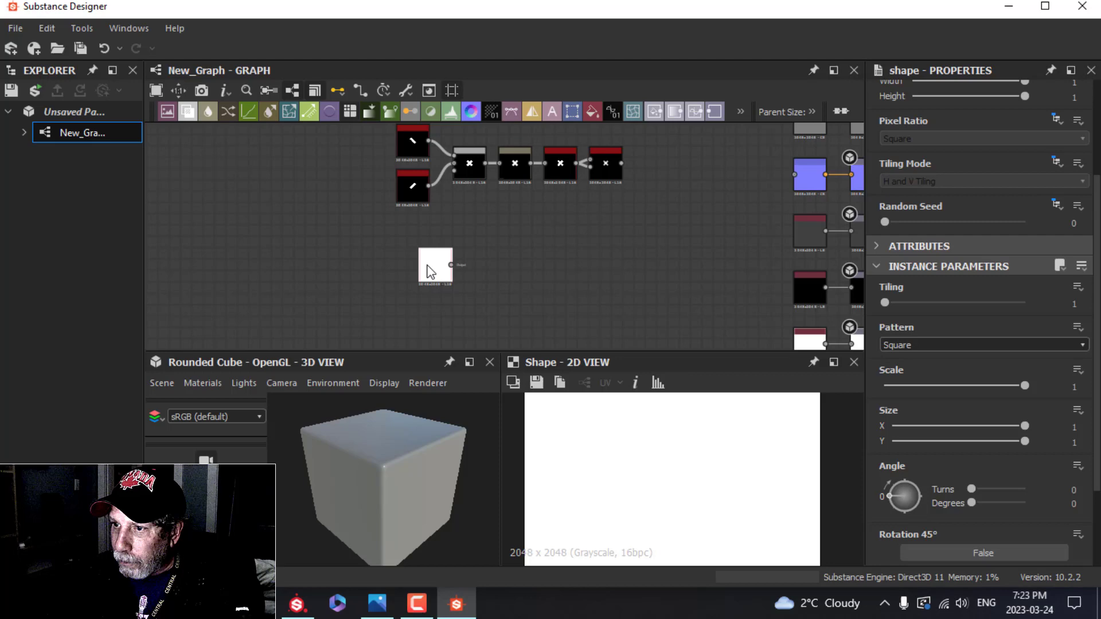
drag(436, 264, 486, 241)
Set the new Shape's pattern to Paraboloid and its scale to 0.5
click(918, 346)
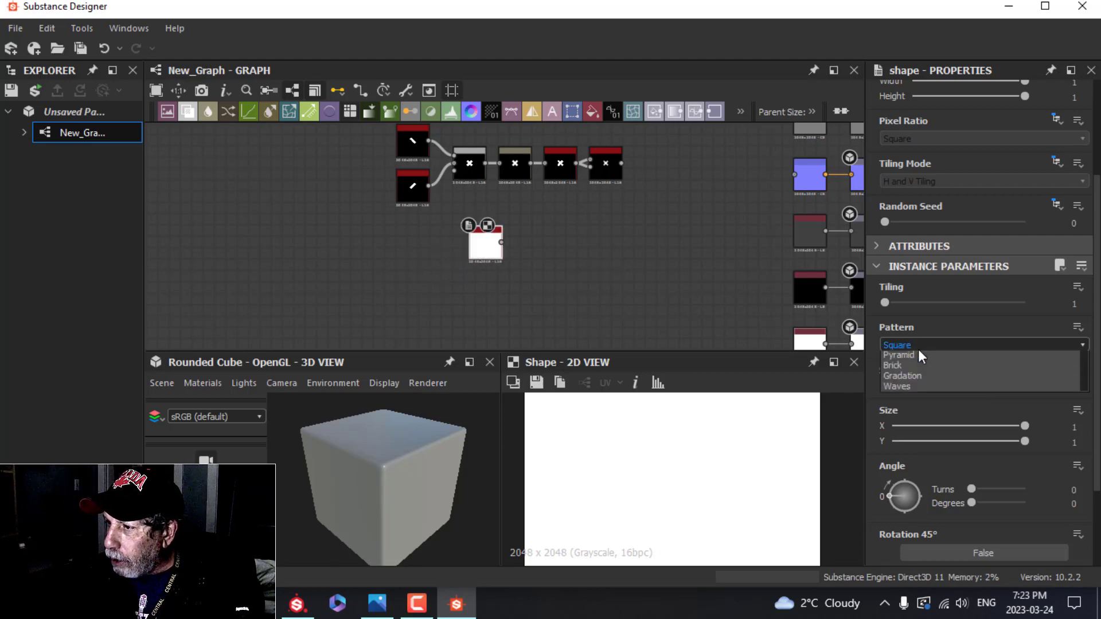
click(912, 382)
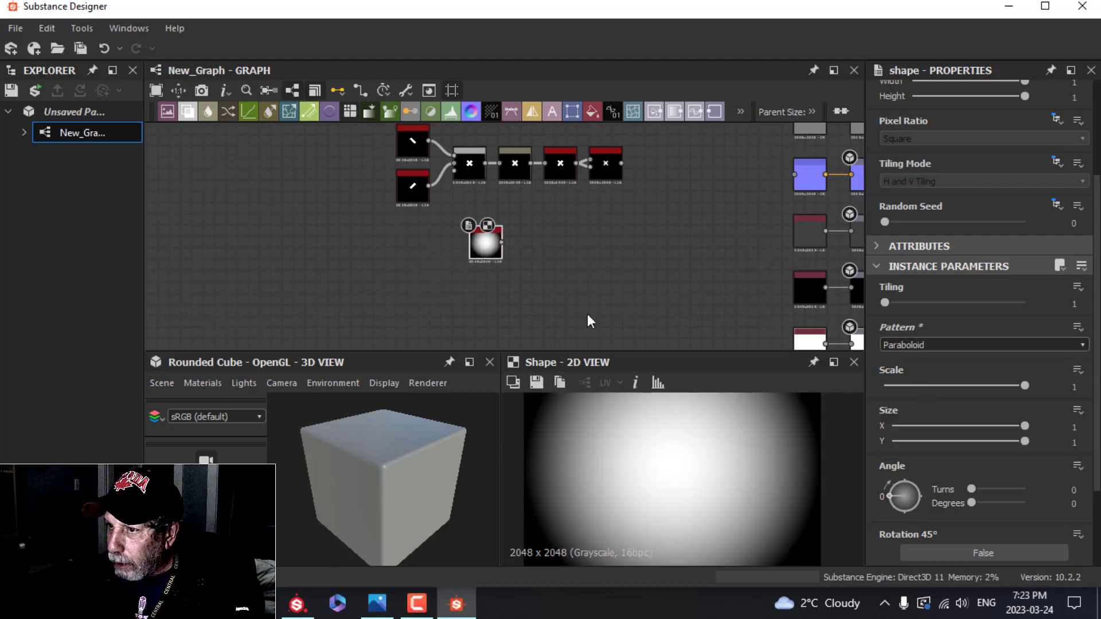
scroll(580, 312, up, 2)
drag(1024, 385, 955, 383)
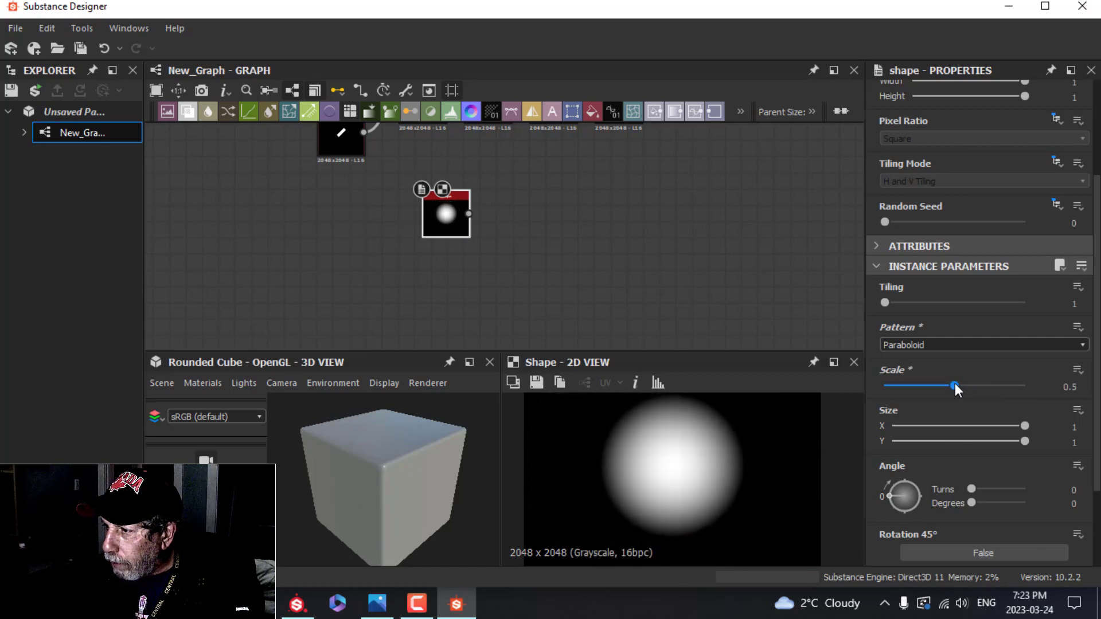
Add a Gradient Map node fed by the paraboloid Shape node's output
scroll(522, 223, down, 1)
middle_drag(557, 222, 481, 285)
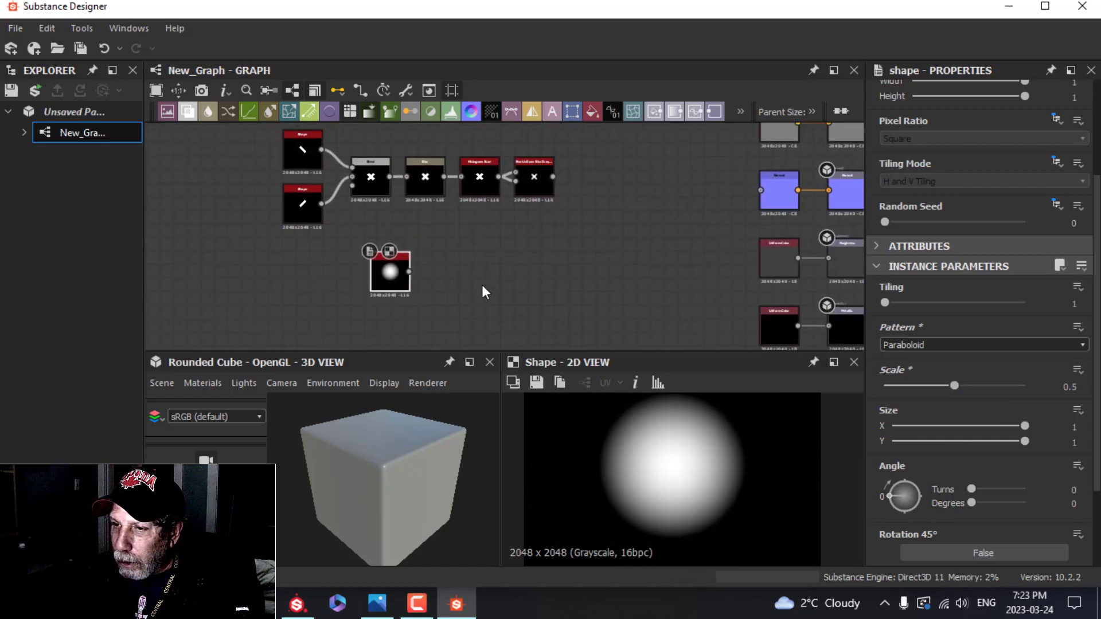
scroll(369, 271, up, 2)
drag(403, 266, 445, 267)
click(459, 114)
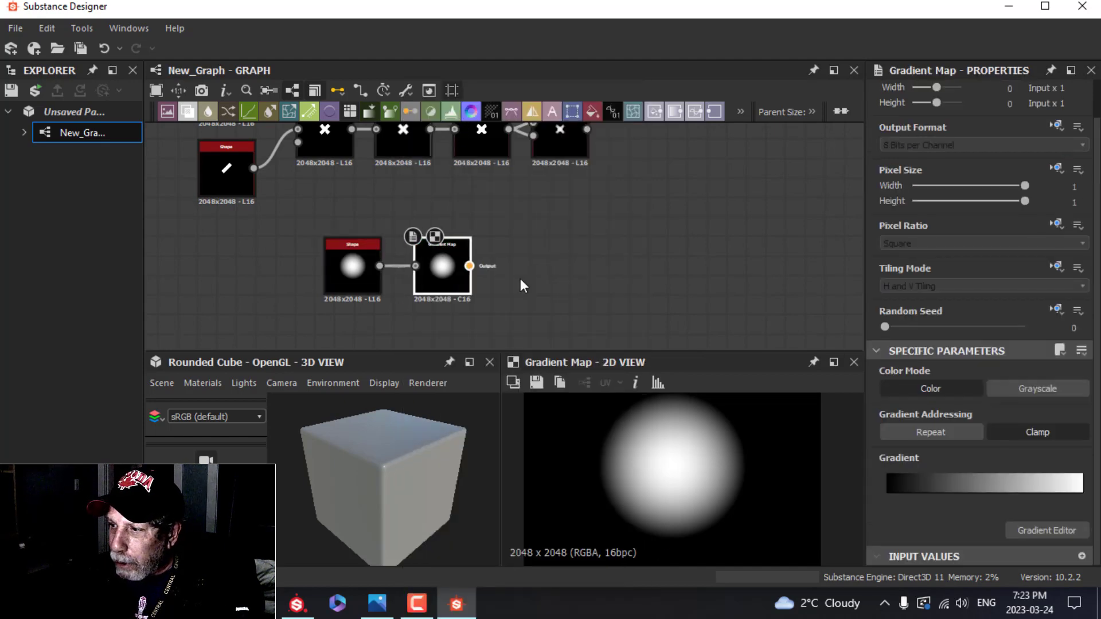
Move the gradient's black key to position 0.021 and add a light grey #aaaaaa key a little before the ramp's midpoint
click(1030, 532)
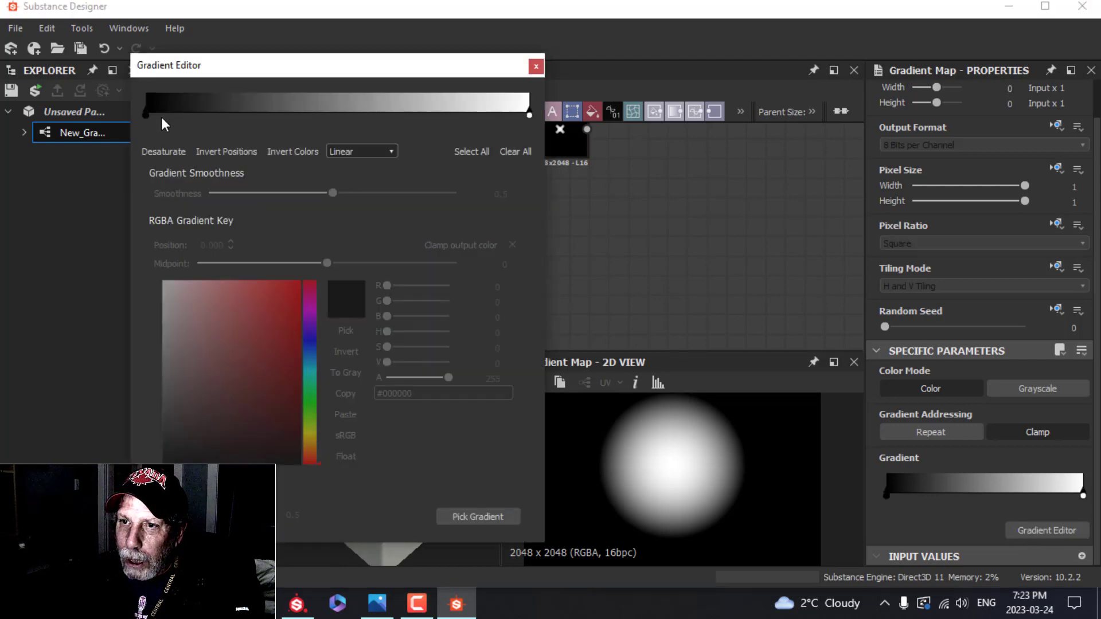
drag(147, 117, 156, 115)
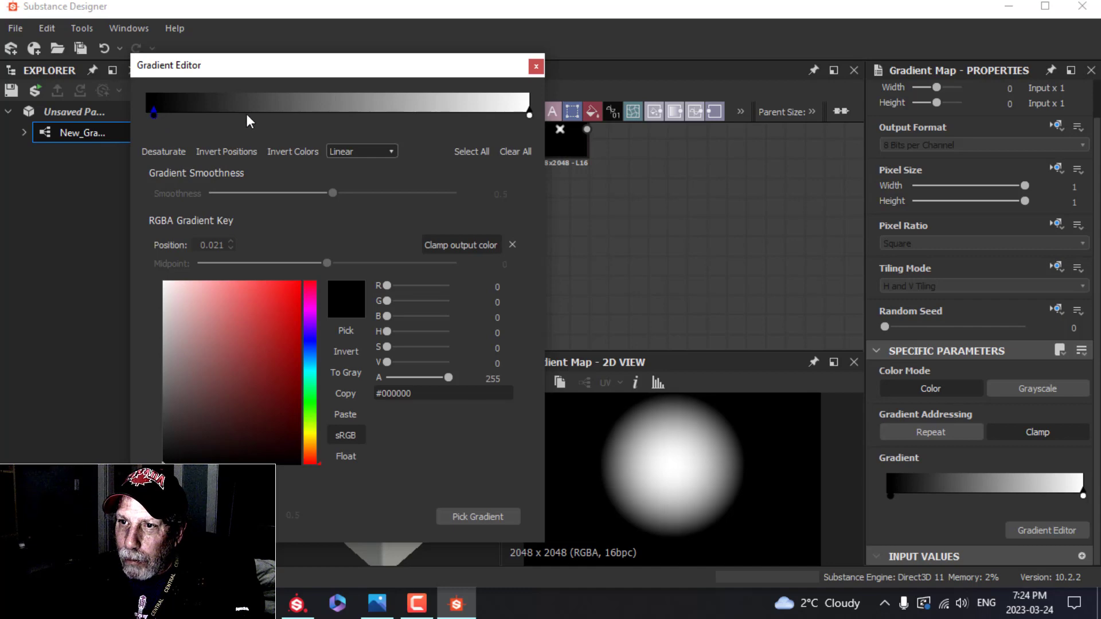
mouse_move(257, 114)
mouse_down()
mouse_move(274, 113)
mouse_move(265, 113)
mouse_up()
click(165, 399)
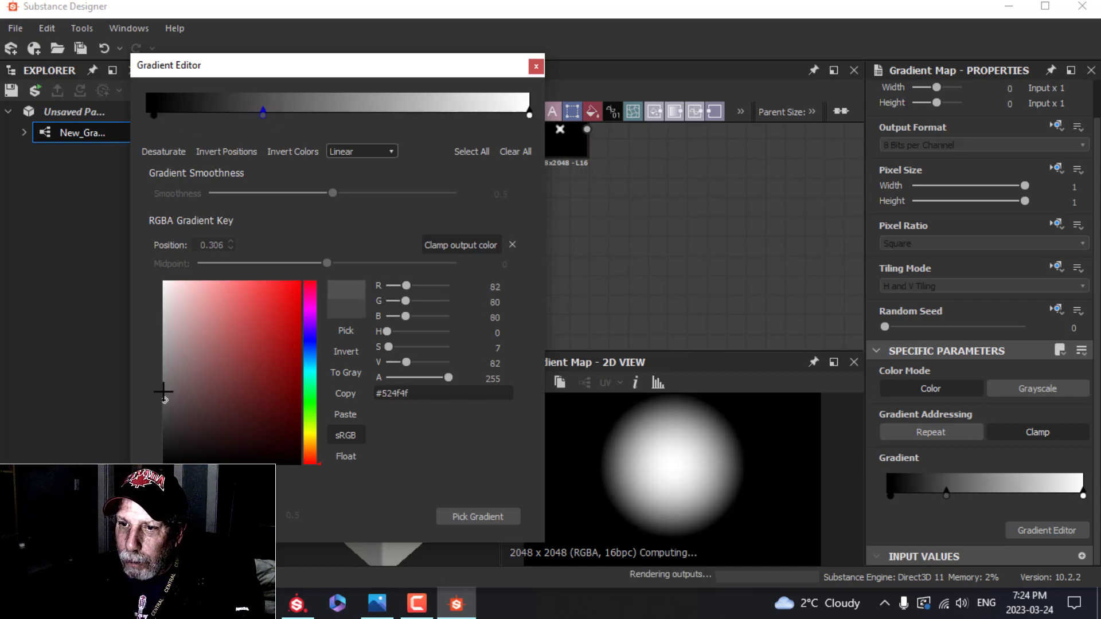
click(164, 343)
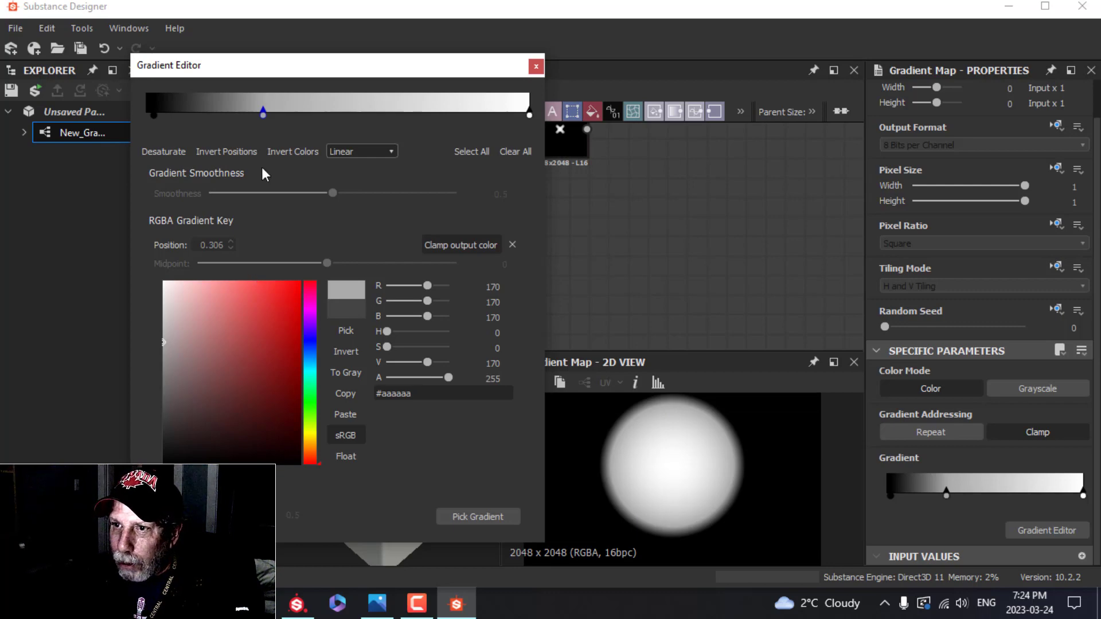
click(537, 67)
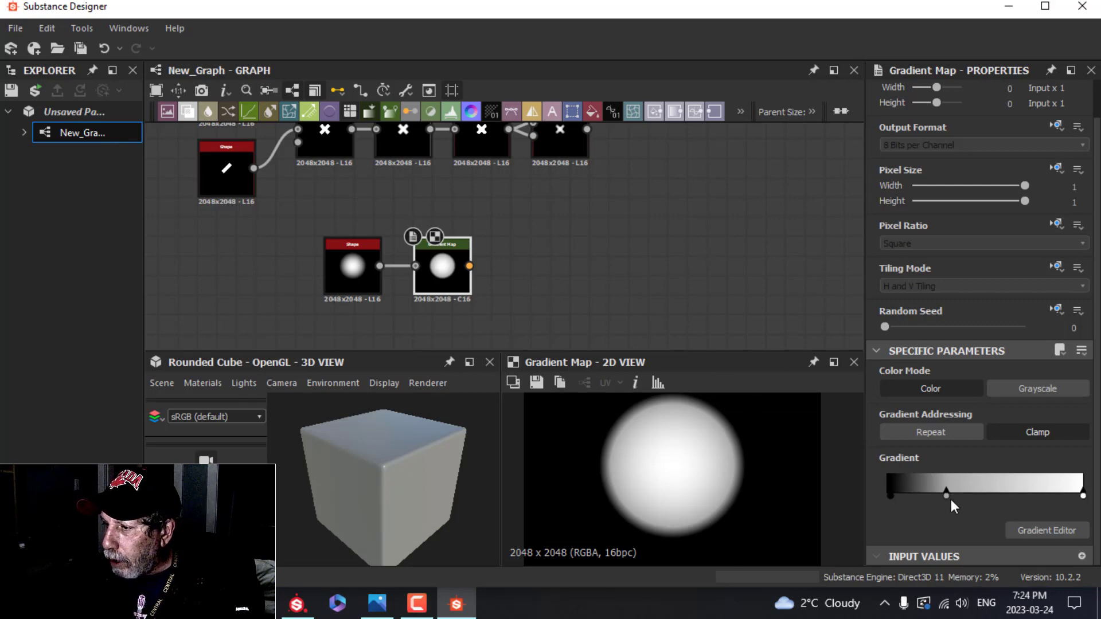
drag(948, 497, 966, 494)
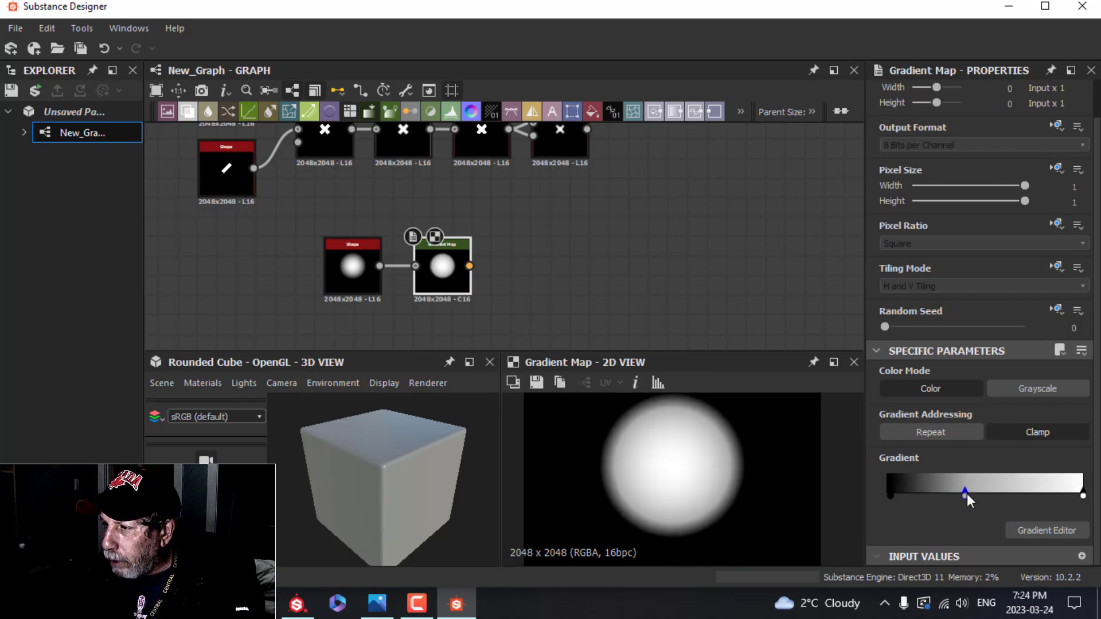
Set the Gradient Map's color mode to Grayscale and move it with its paraboloid Shape beneath the end of the cross chain
click(1018, 390)
scroll(603, 250, down, 2)
middle_drag(603, 250, 526, 267)
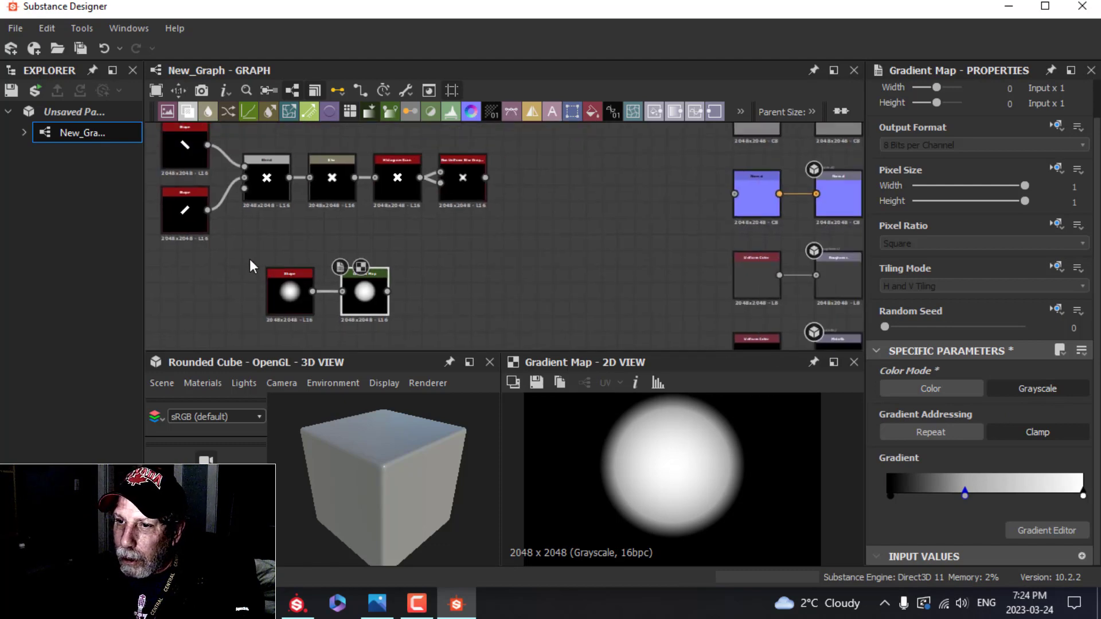
drag(249, 259, 468, 265)
middle_drag(552, 248, 499, 274)
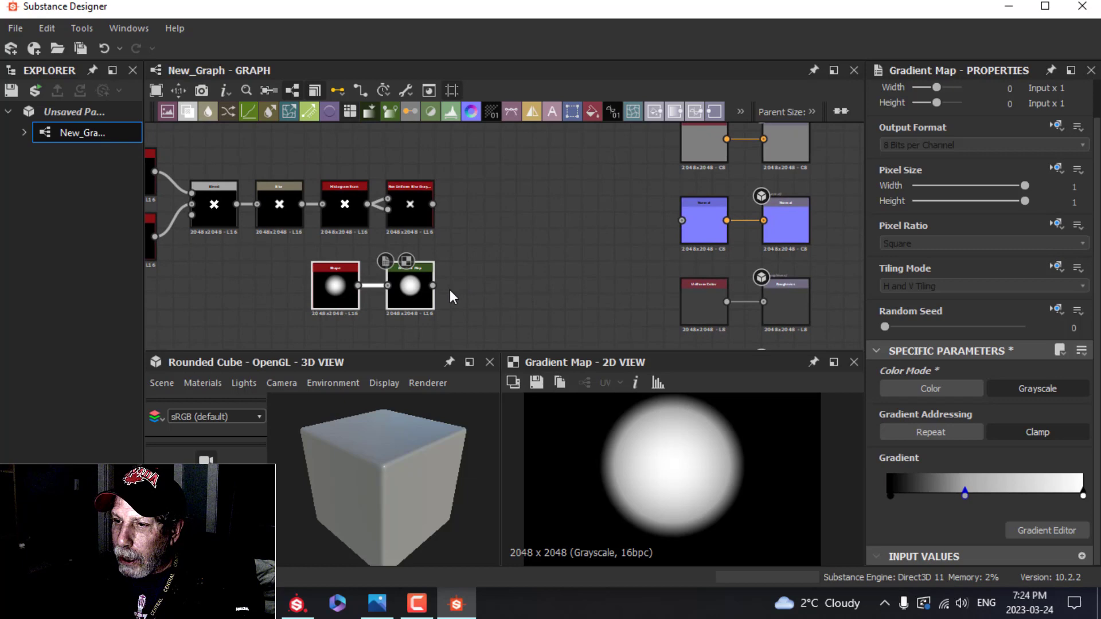
Add a Blend node in Subtract mode with the Gradient Map as background and the Non Uniform Blur cross as foreground
drag(434, 285, 498, 230)
click(507, 135)
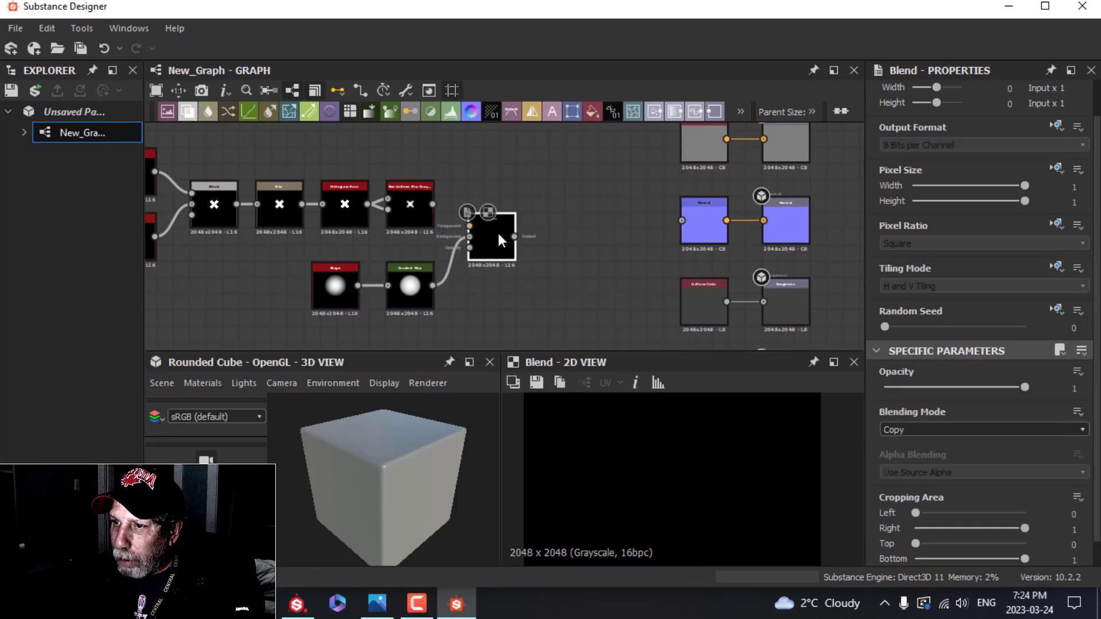
scroll(493, 240, up, 2)
drag(405, 188, 461, 220)
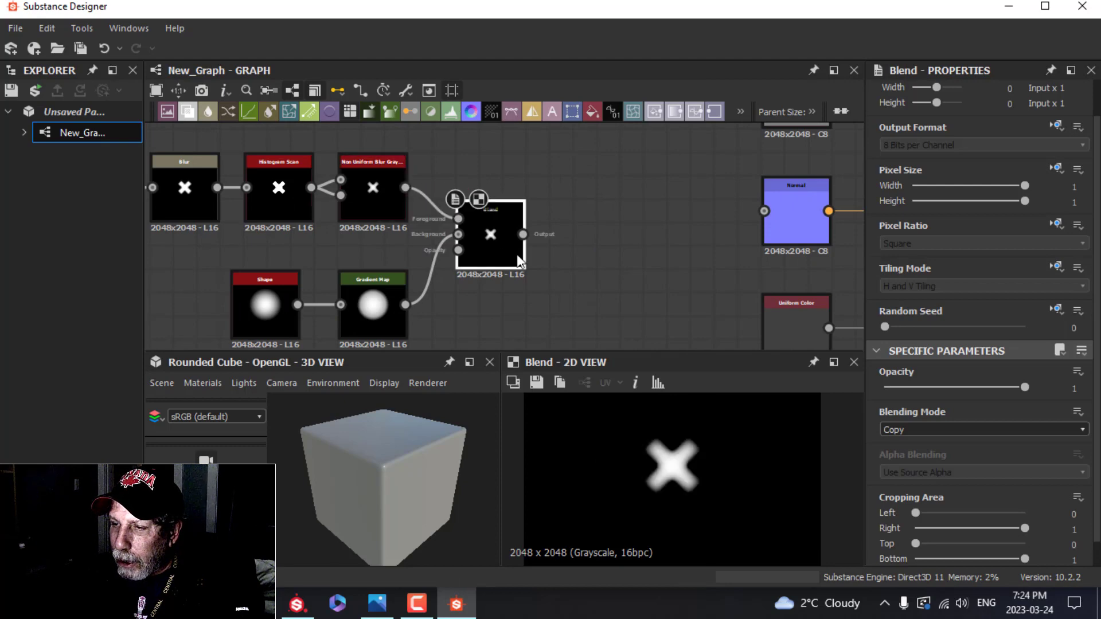
click(910, 433)
click(907, 465)
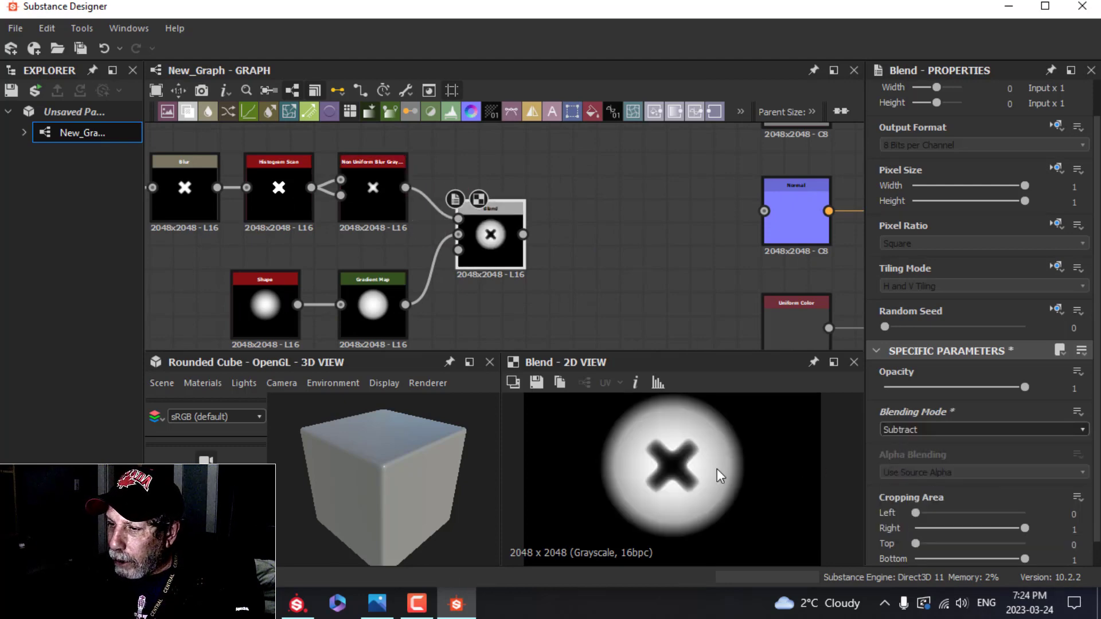
Move the two bar Shape nodes and their Blend node away from the Blur node to open a gap in the chain
scroll(583, 302, down, 2)
middle_drag(583, 302, 705, 297)
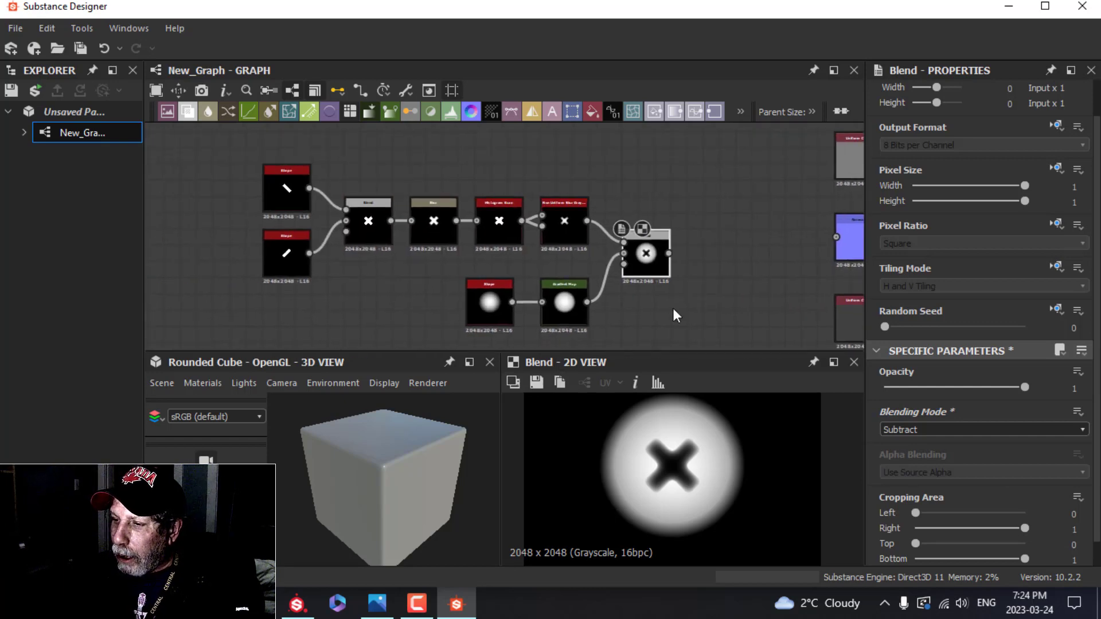
scroll(674, 311, down, 1)
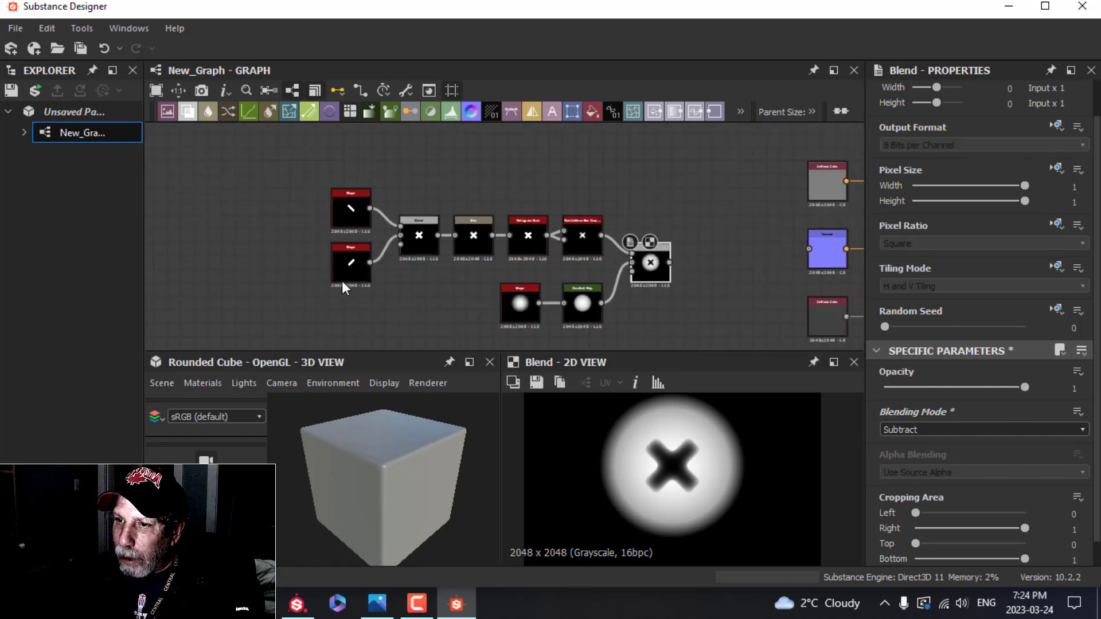
drag(297, 178, 429, 287)
drag(420, 249, 255, 244)
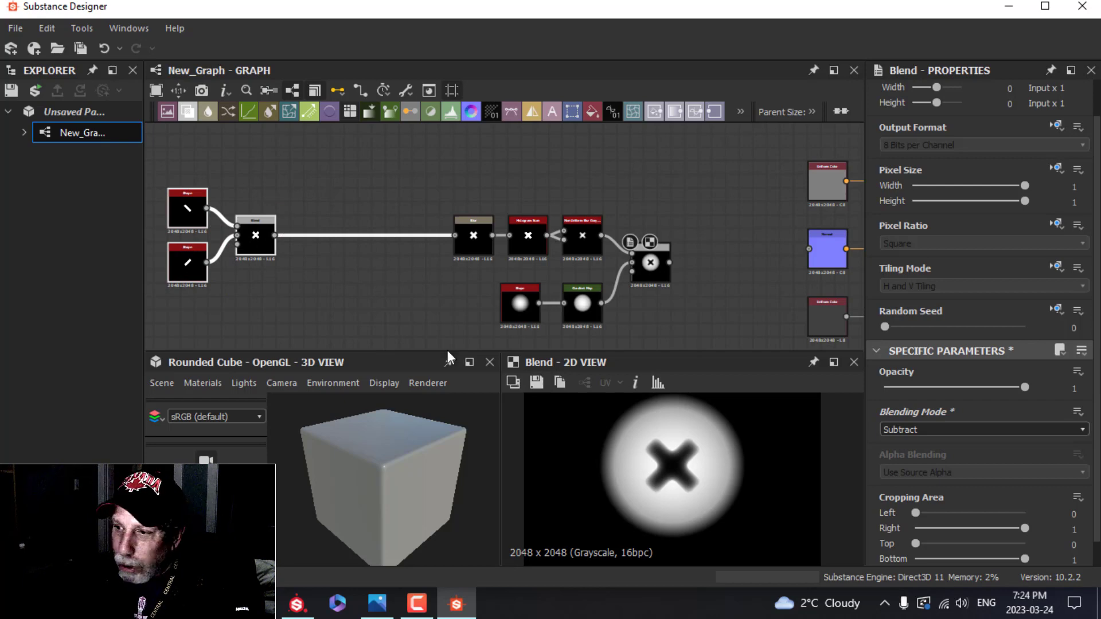
Insert a Transformation 2D node between the cross's Blend node and the Blur node
scroll(347, 310, up, 2)
middle_drag(376, 296, 412, 299)
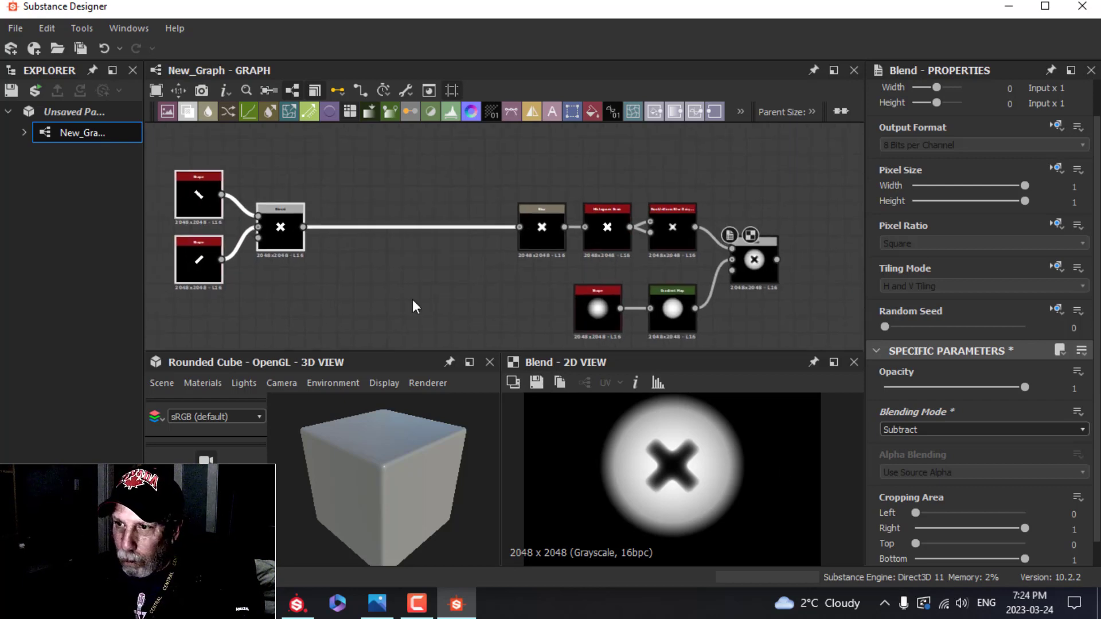
key(space)
text(tran)
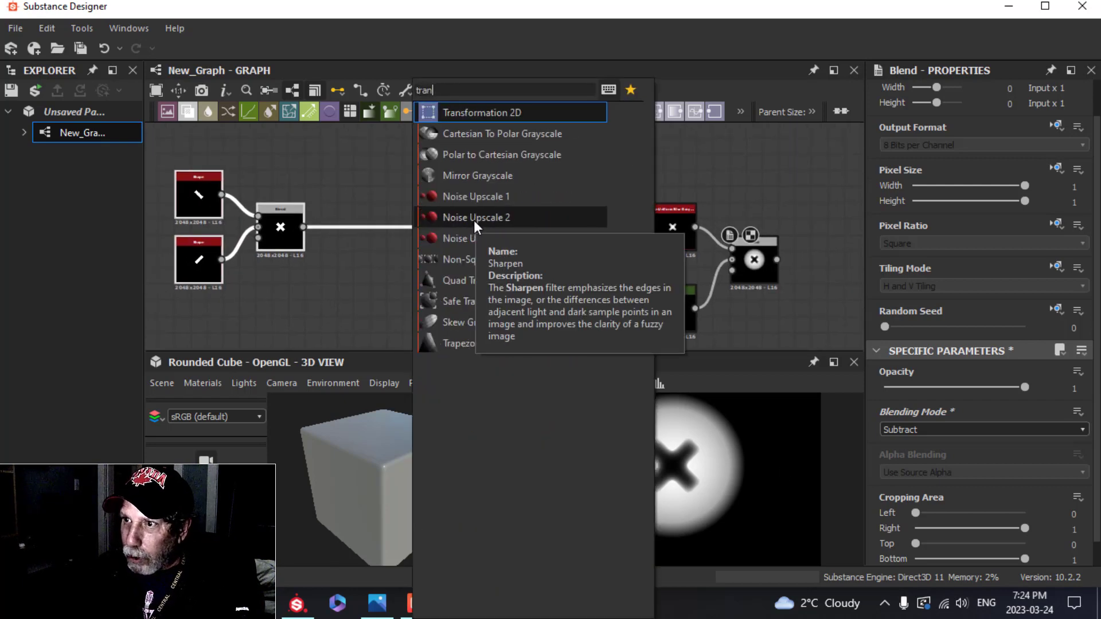
click(516, 112)
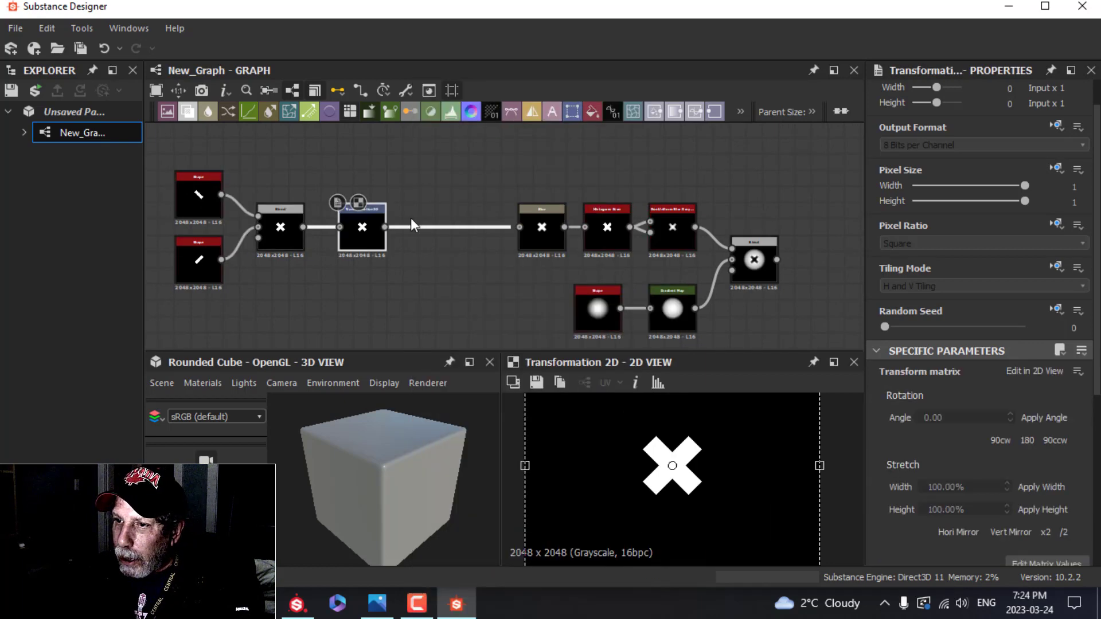
drag(369, 224, 385, 219)
Stretch the cross to 130% width and 130% height in the Transformation 2D node and preview the final Blend
scroll(803, 479, down, 2)
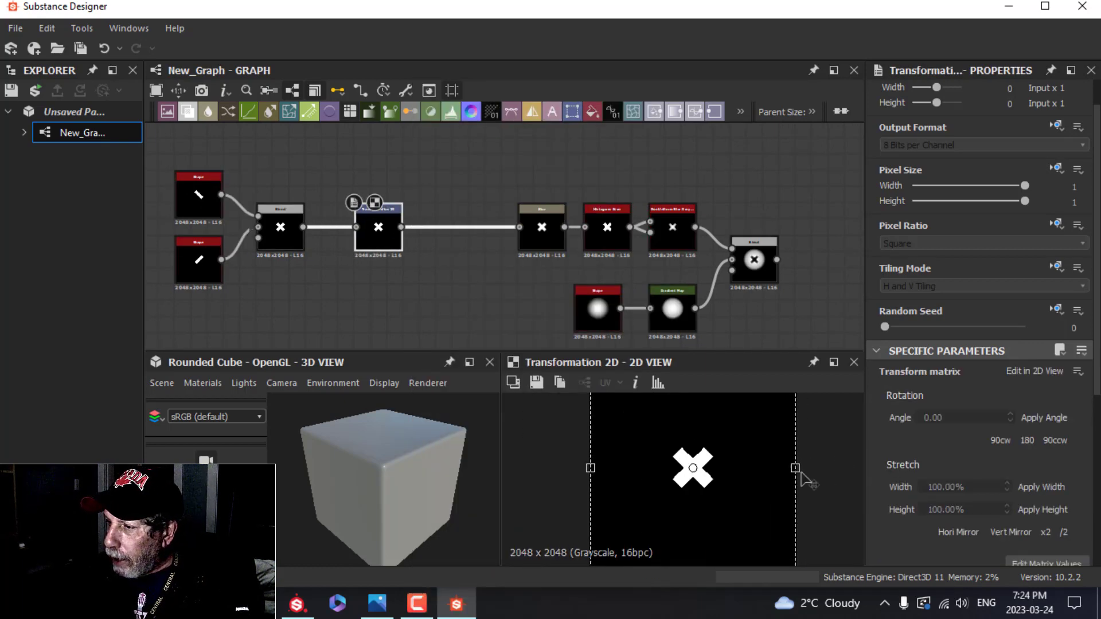
scroll(940, 468, down, 1)
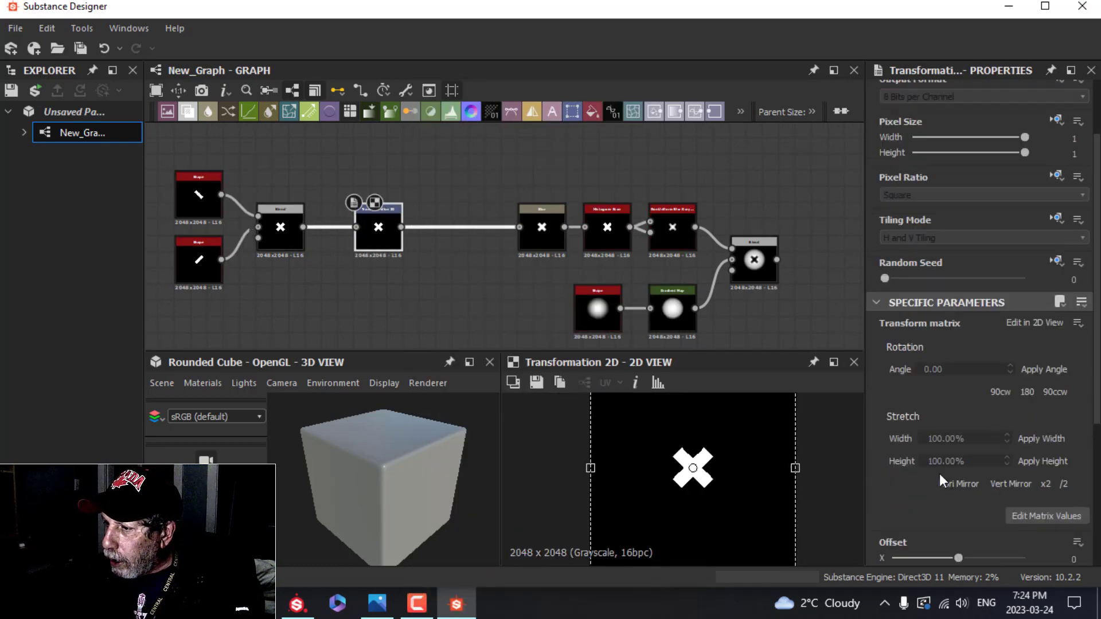
click(937, 439)
double_click(938, 439)
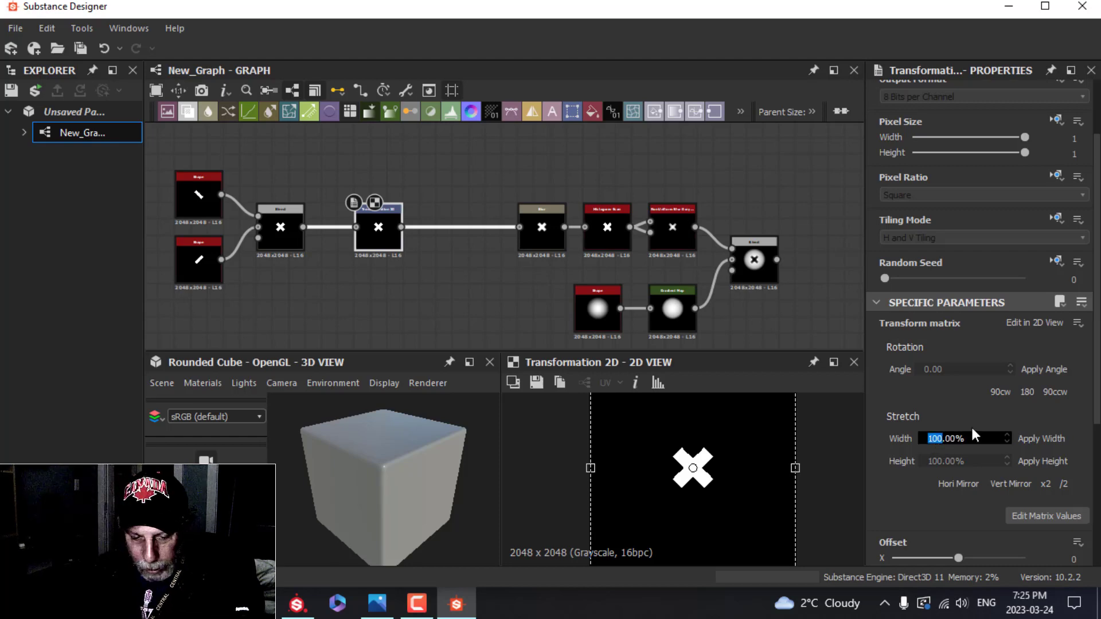
text(1)
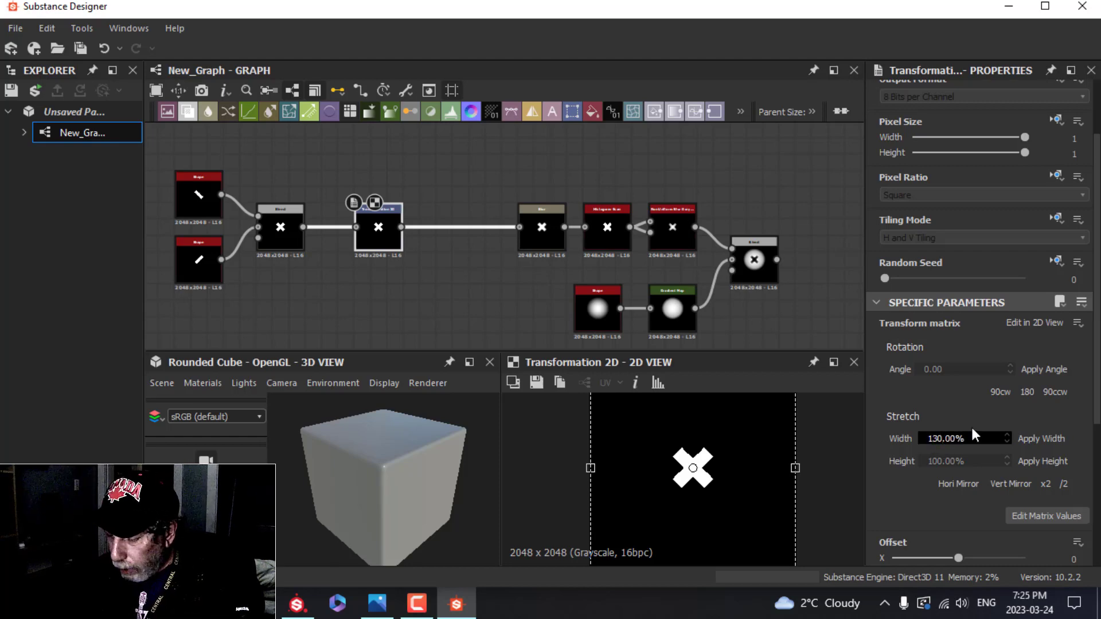
text(30)
key(Return)
click(938, 461)
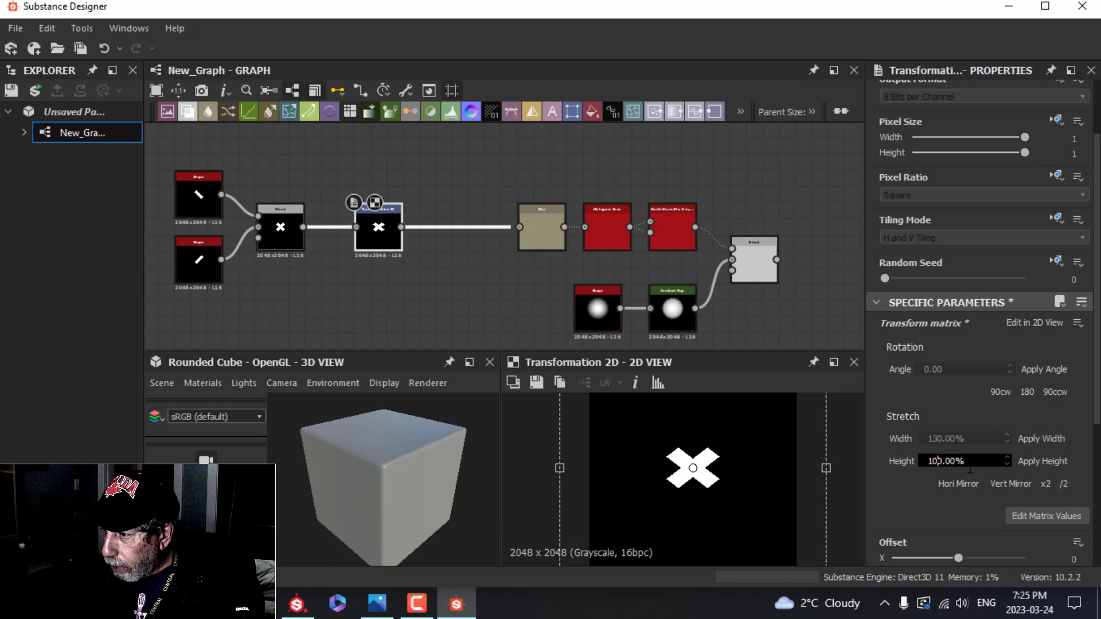
double_click(938, 461)
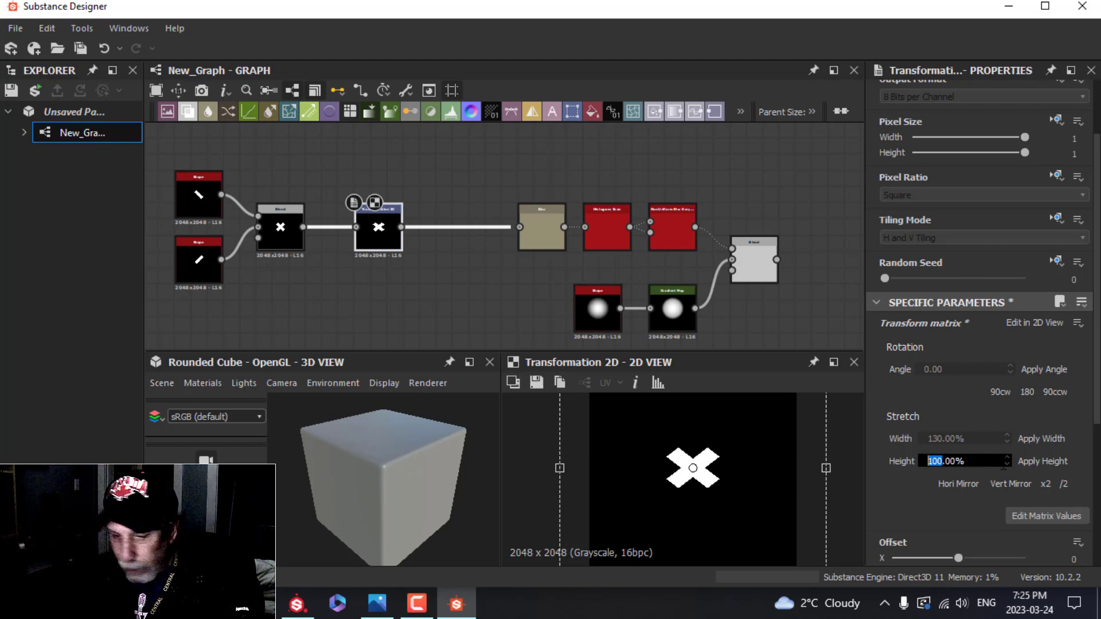
text(130)
key(Return)
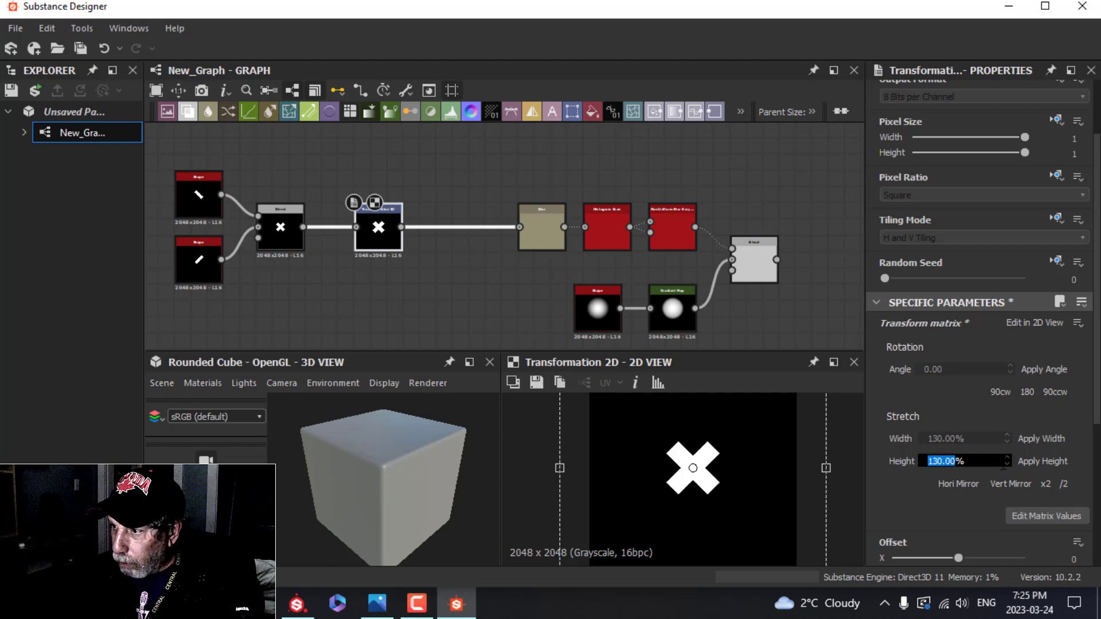
click(752, 276)
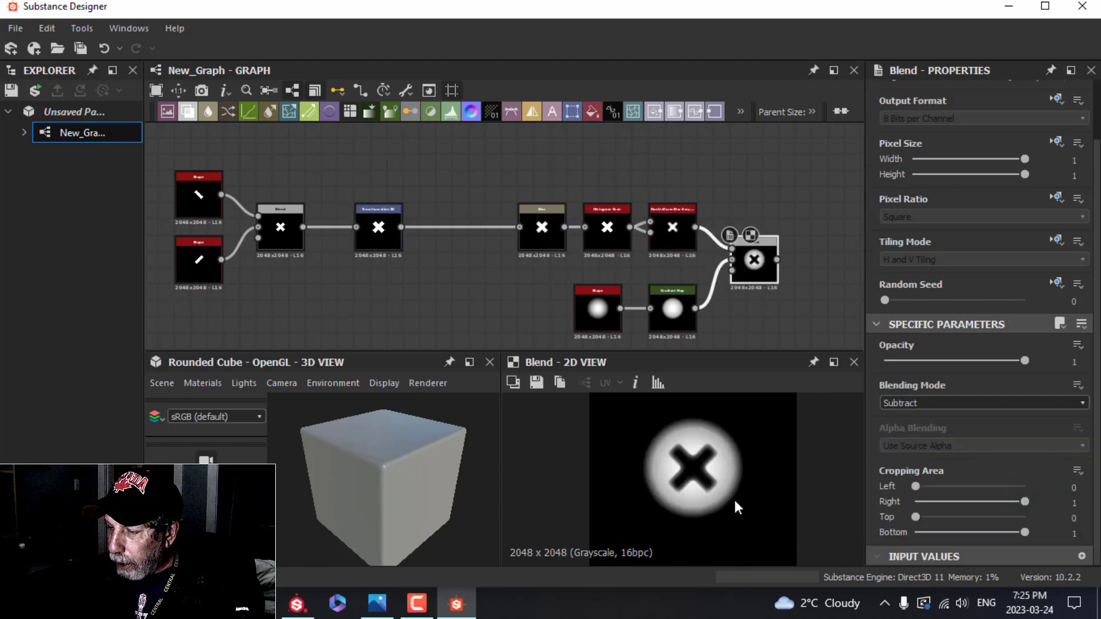
Connect the final Blend node's output to the input of the Normal node that feeds the Normal output
scroll(770, 305, down, 1)
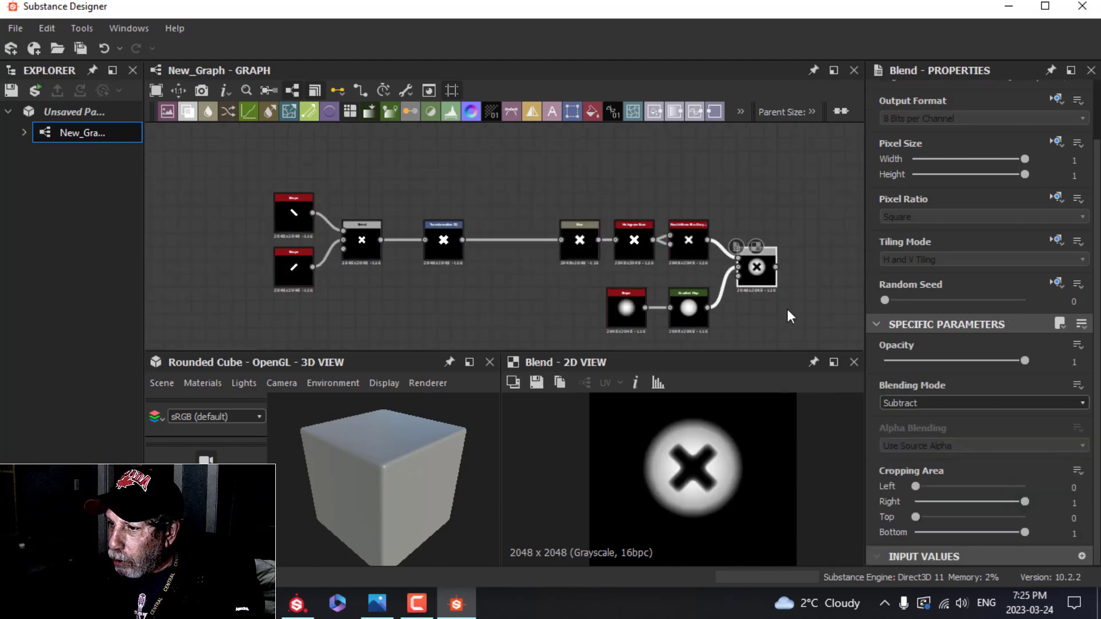
scroll(751, 328, down, 1)
middle_drag(794, 294, 554, 275)
scroll(566, 283, down, 2)
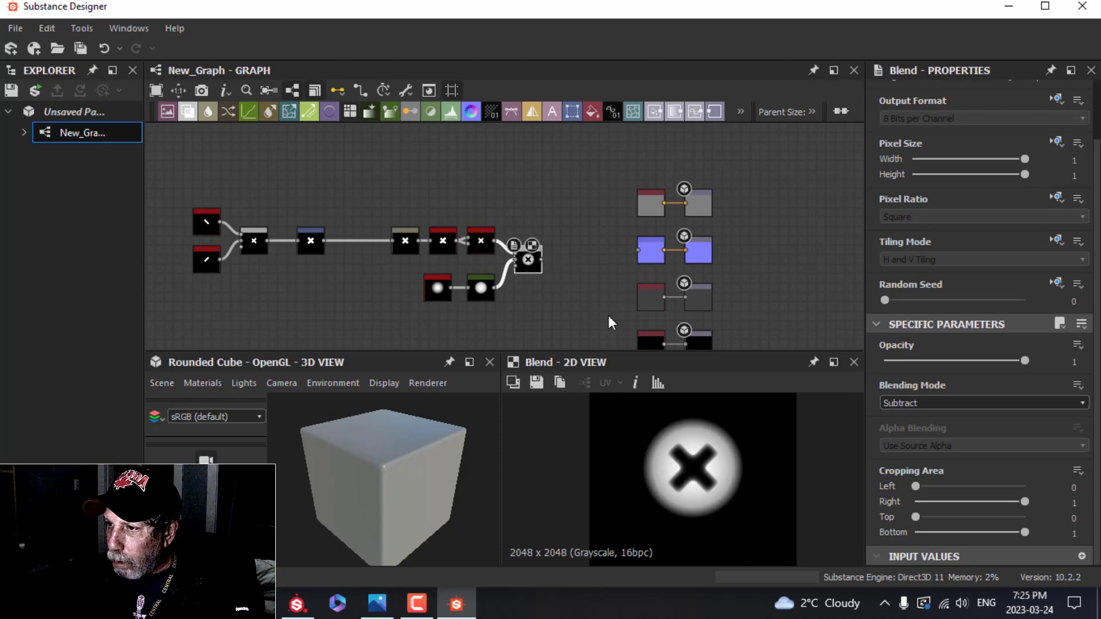
scroll(594, 296, up, 2)
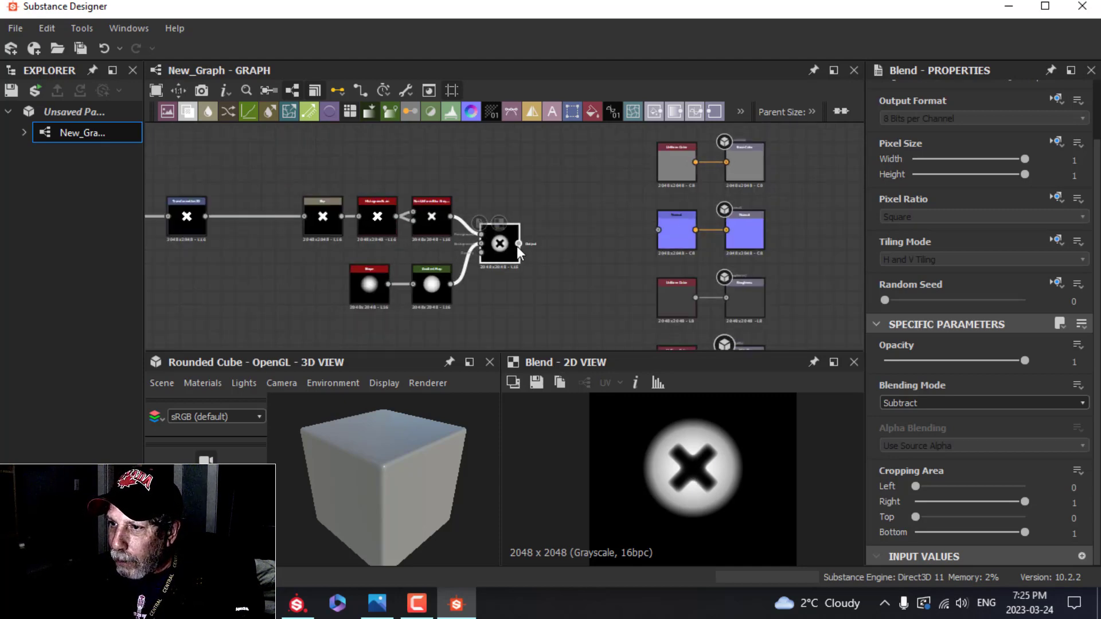
drag(518, 244, 658, 230)
drag(439, 466, 405, 466)
Delete the Uniform Color node feeding the Ambient Occlusion output
scroll(550, 313, down, 1)
scroll(552, 275, down, 2)
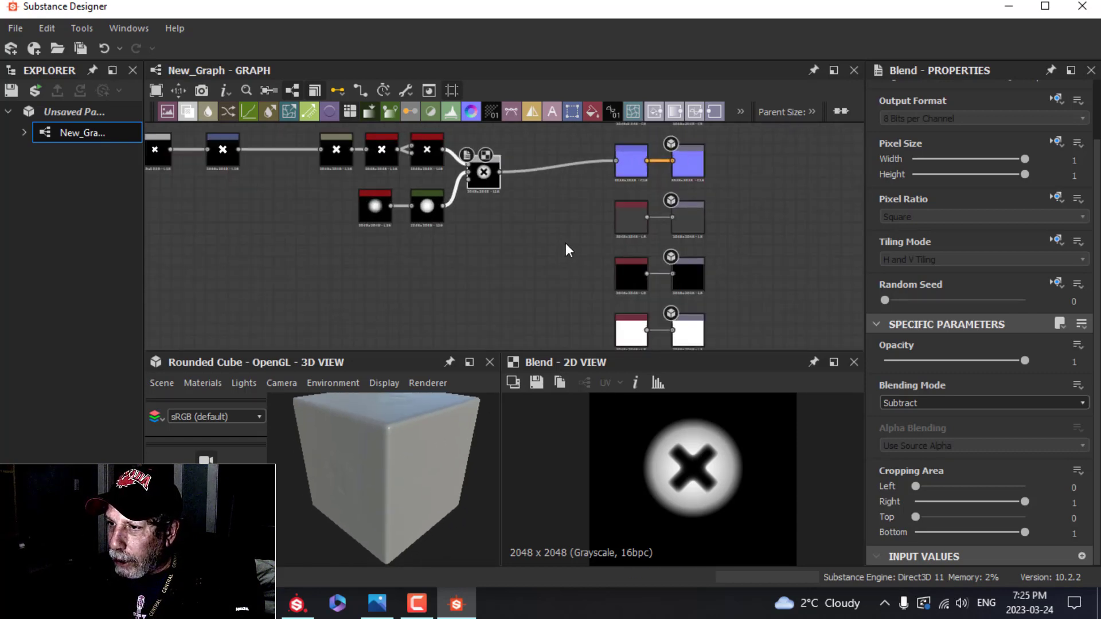
scroll(487, 184, up, 3)
middle_drag(521, 222, 484, 218)
scroll(768, 253, up, 1)
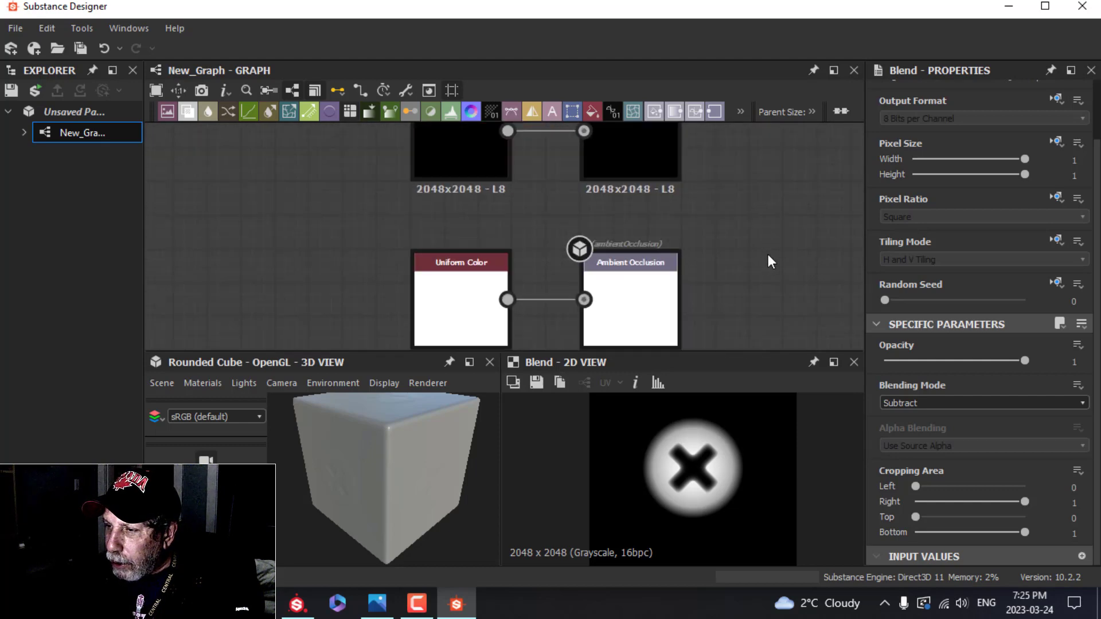
middle_drag(764, 256, 764, 210)
click(473, 261)
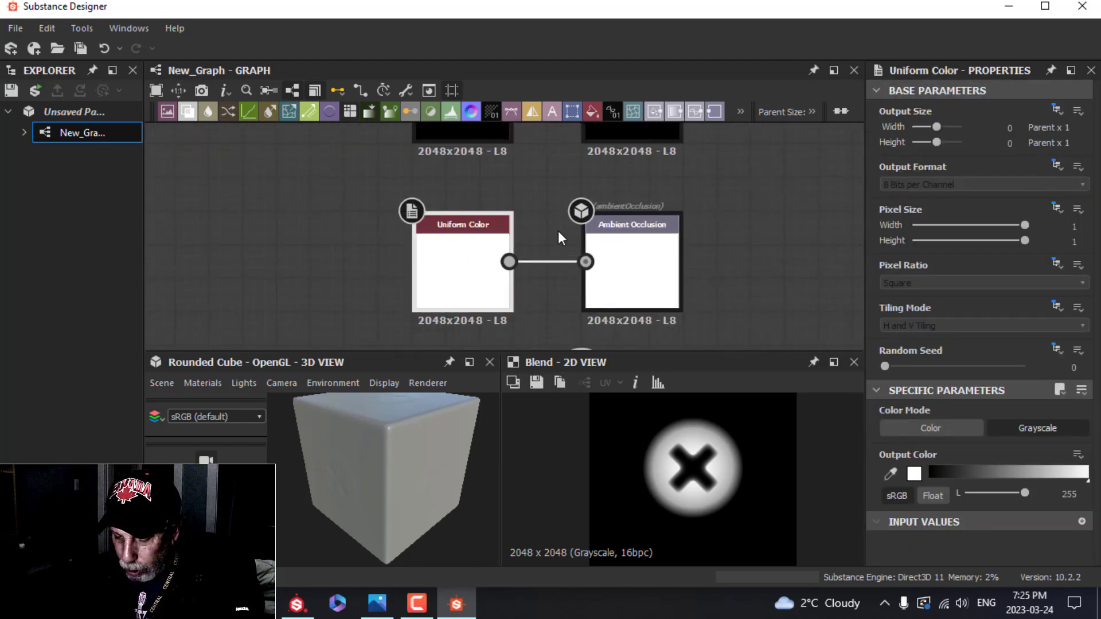
key(Delete)
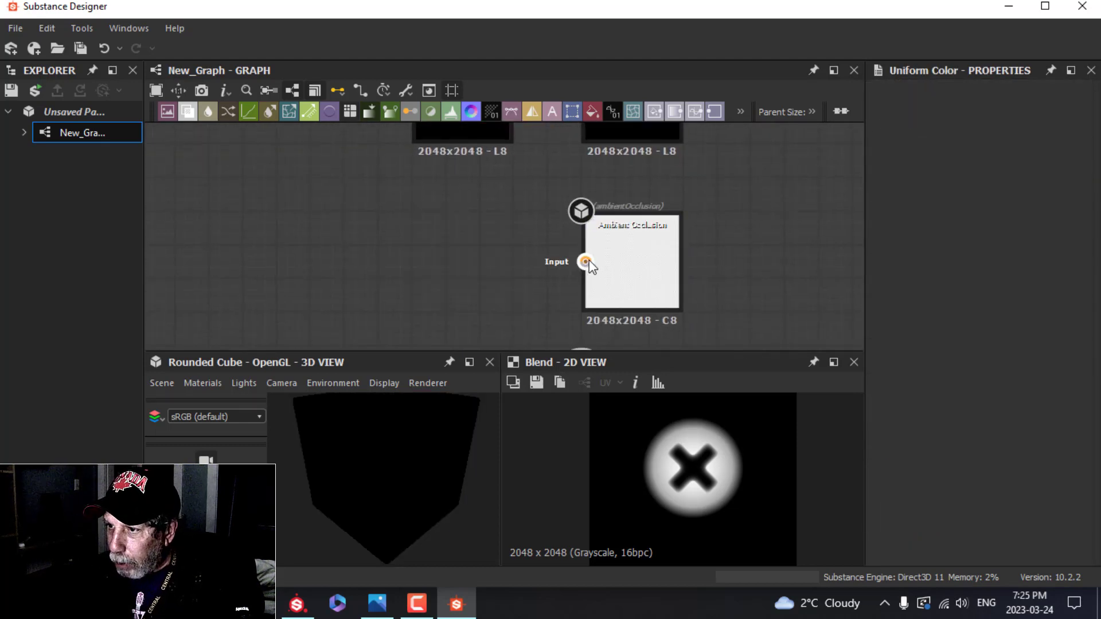
Add an Ambient Occlusion (HBAO) node connected to the Ambient Occlusion output's input
key(space)
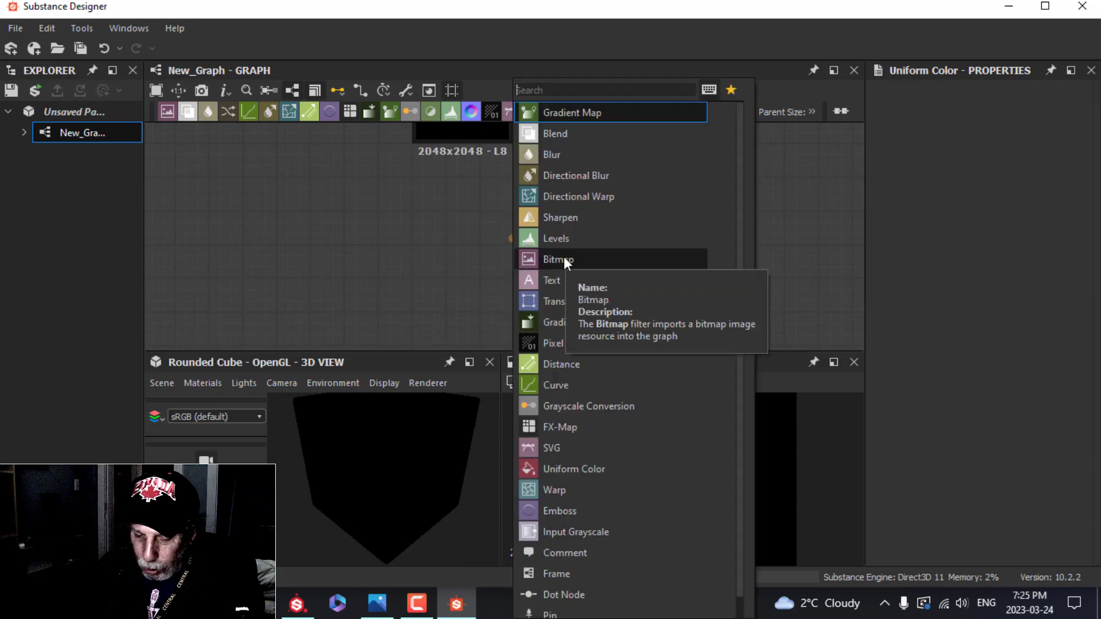
text(ambien)
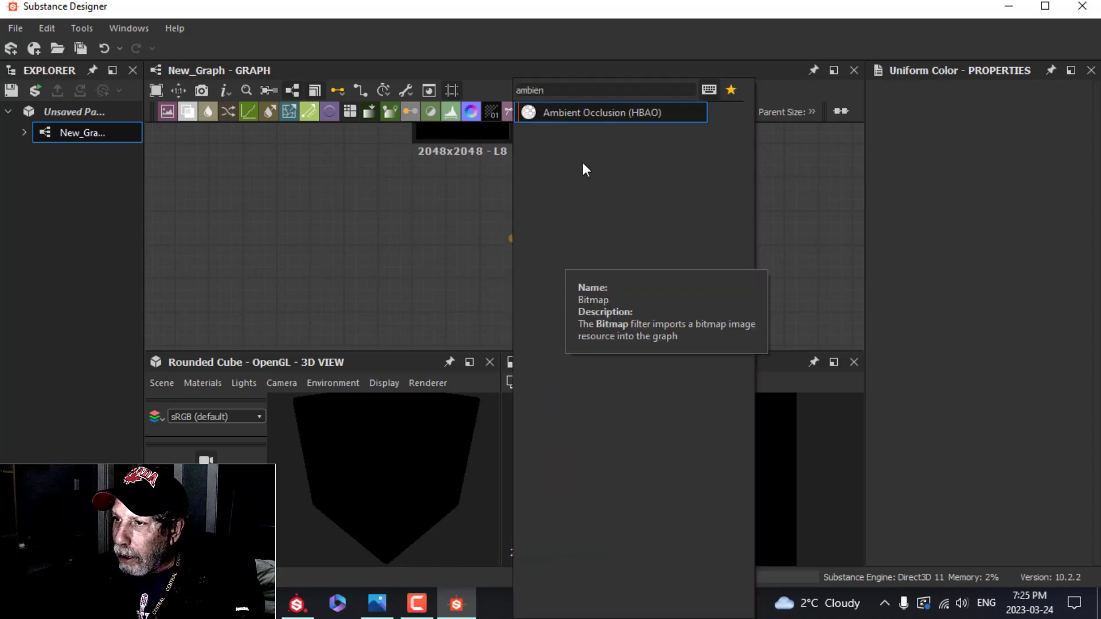
click(620, 119)
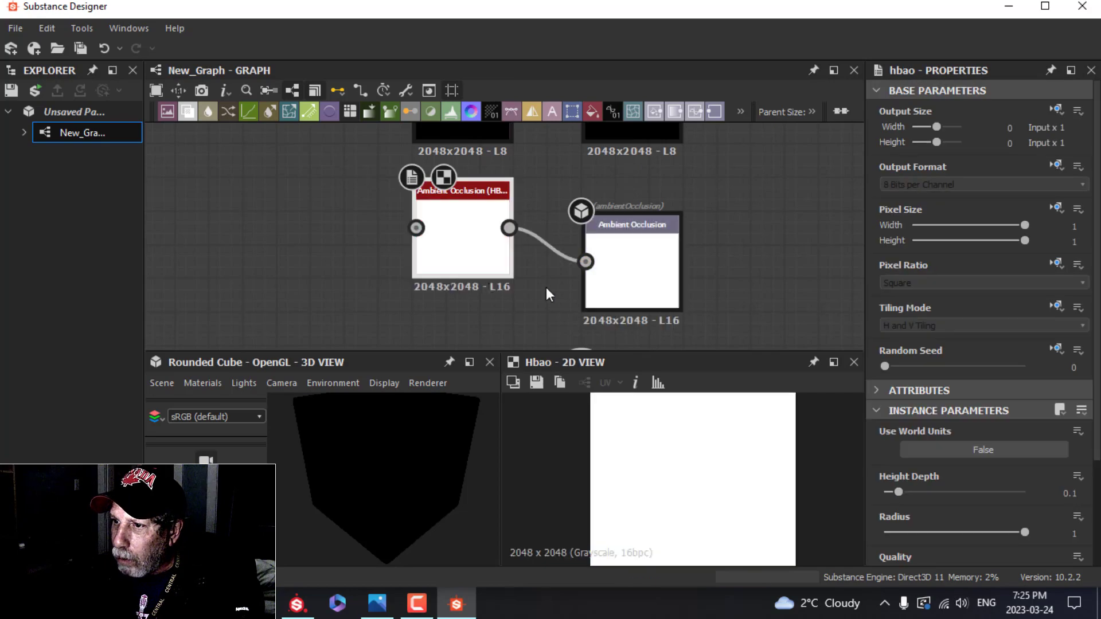
Connect the final Blend node's output to the Ambient Occlusion (HBAO) node's input
scroll(338, 224, down, 3)
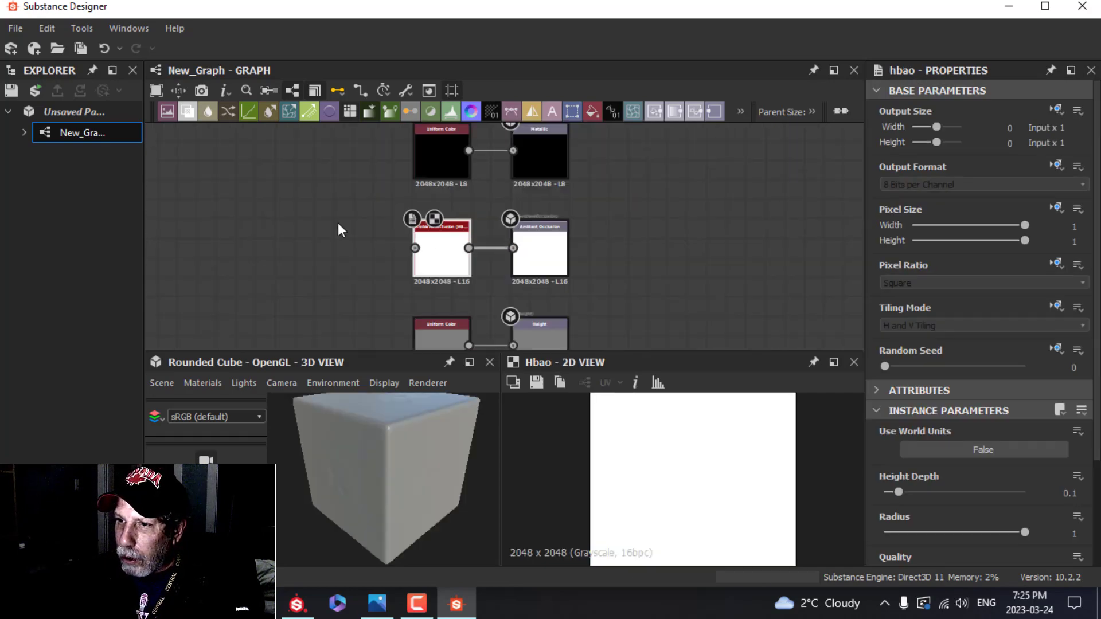
middle_drag(338, 224, 463, 271)
scroll(490, 267, down, 3)
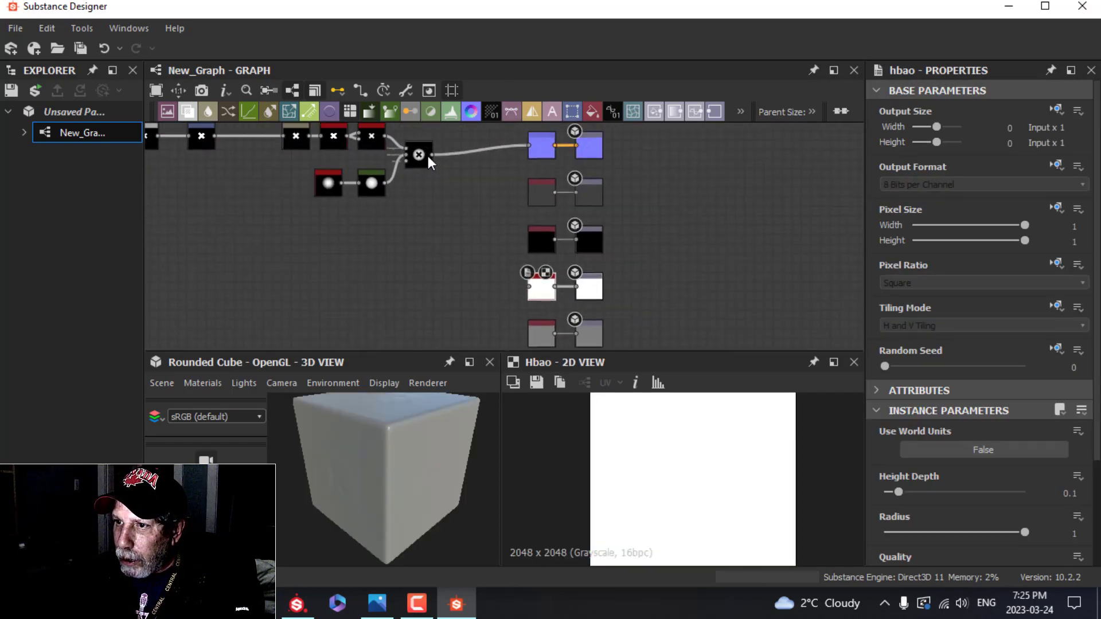
drag(432, 155, 528, 287)
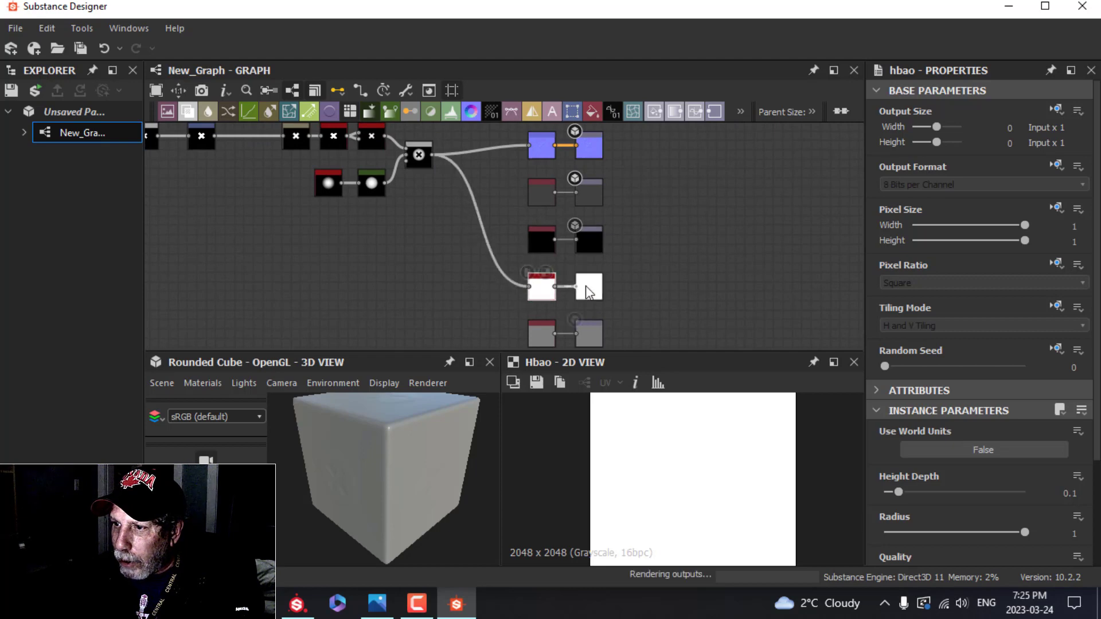
scroll(609, 294, up, 4)
scroll(393, 502, up, 2)
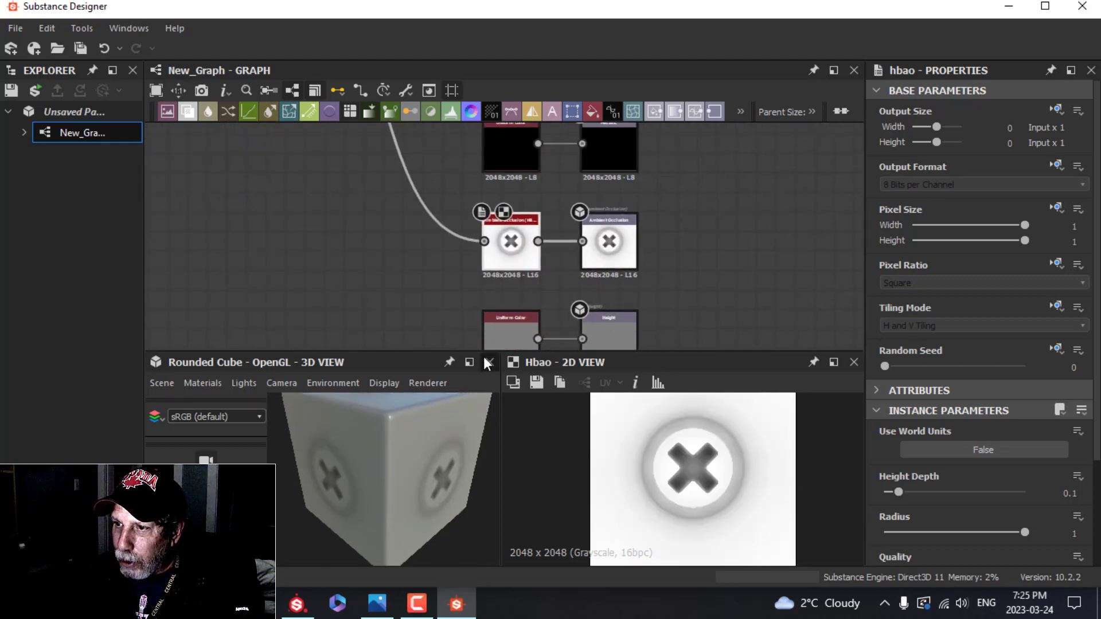
Delete the Uniform Color node feeding the Height output
middle_drag(448, 302, 462, 238)
click(508, 268)
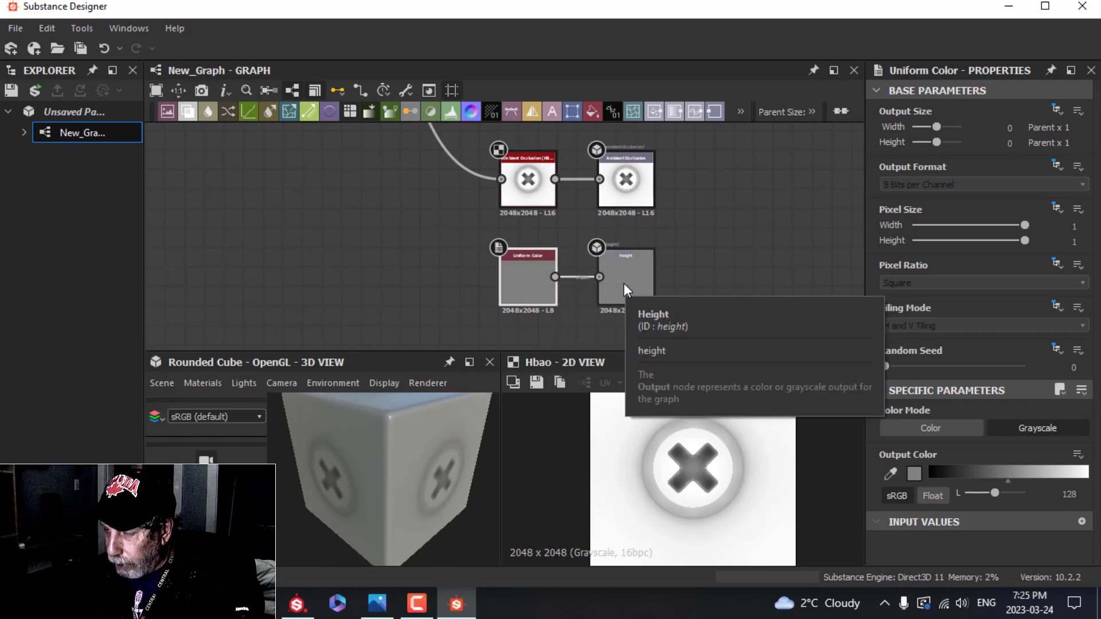
key(Delete)
scroll(398, 241, down, 2)
middle_drag(400, 248, 495, 282)
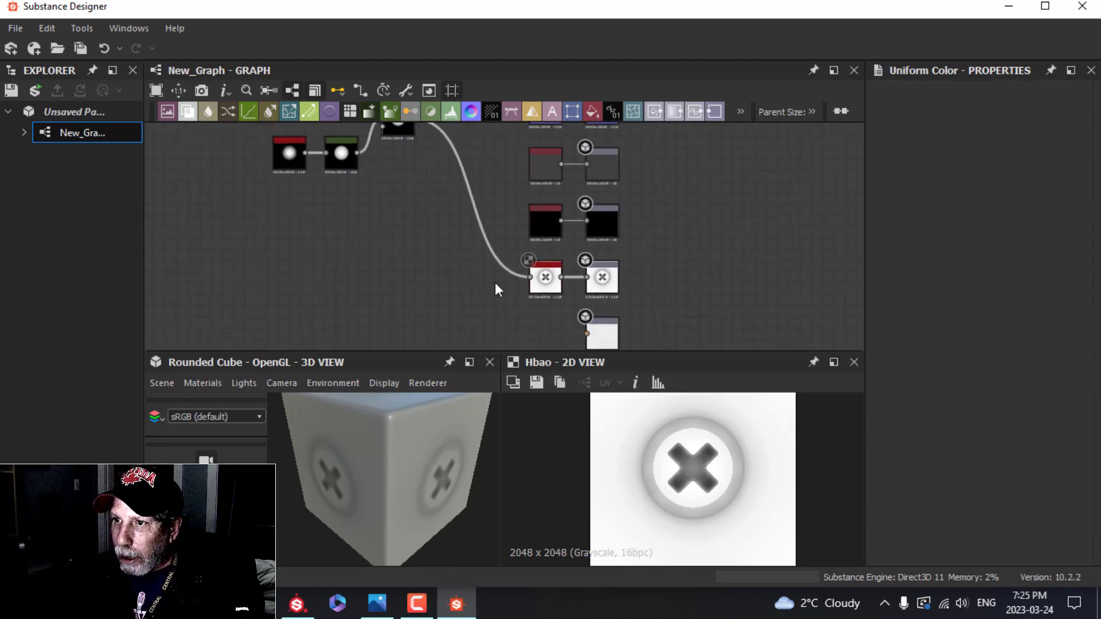
Connect the final Blend node's output to the Height output node's input
drag(434, 171, 590, 353)
click(587, 346)
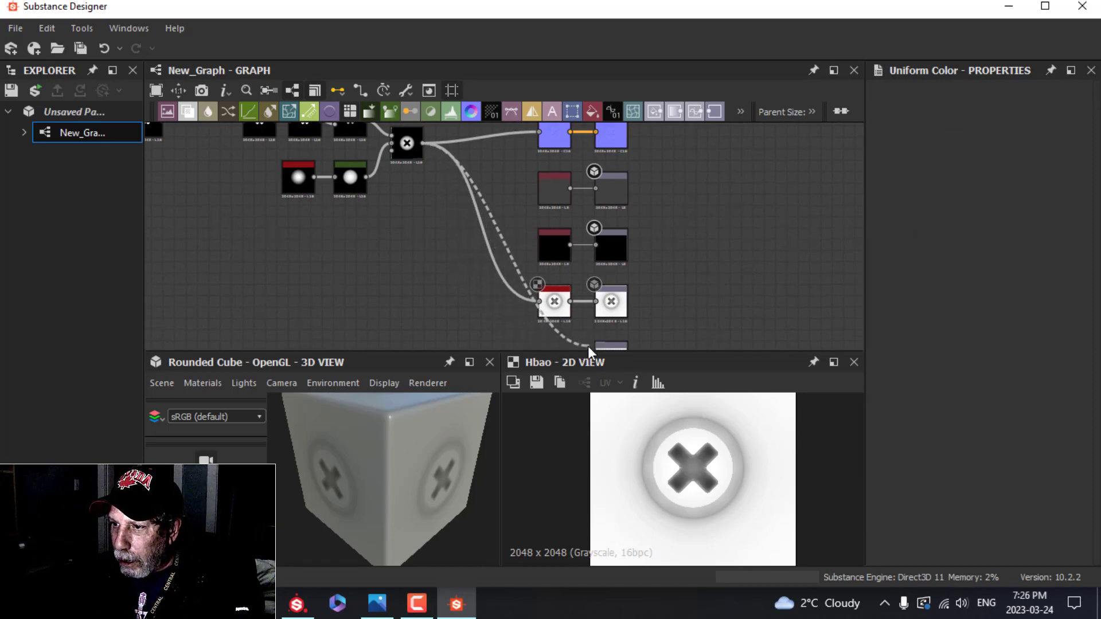
scroll(587, 345, down, 2)
scroll(587, 345, up, 2)
middle_drag(588, 330, 593, 304)
scroll(586, 319, down, 1)
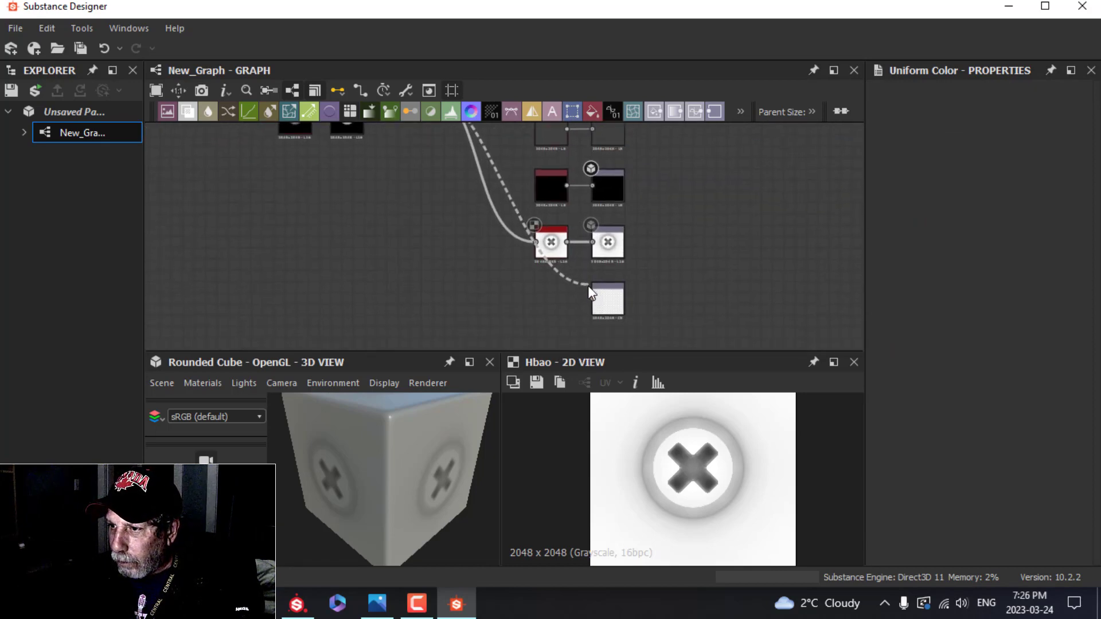
scroll(450, 301, down, 1)
middle_drag(451, 304, 495, 263)
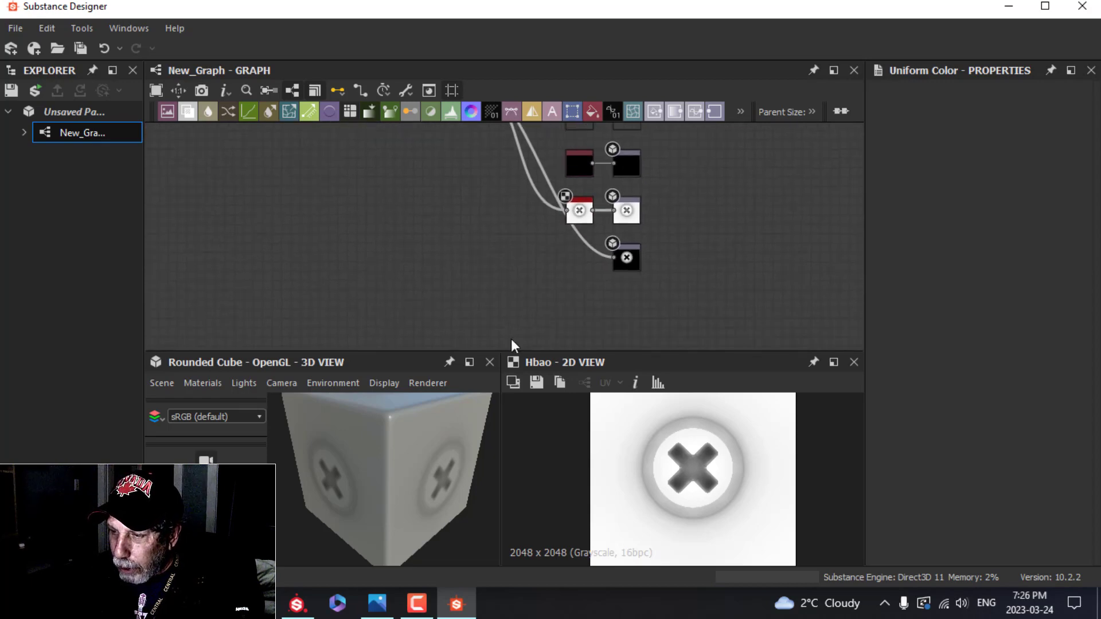
Switch the 3D view's Default material to the Tessellation variant of physically_metallic_roughness
scroll(465, 470, up, 2)
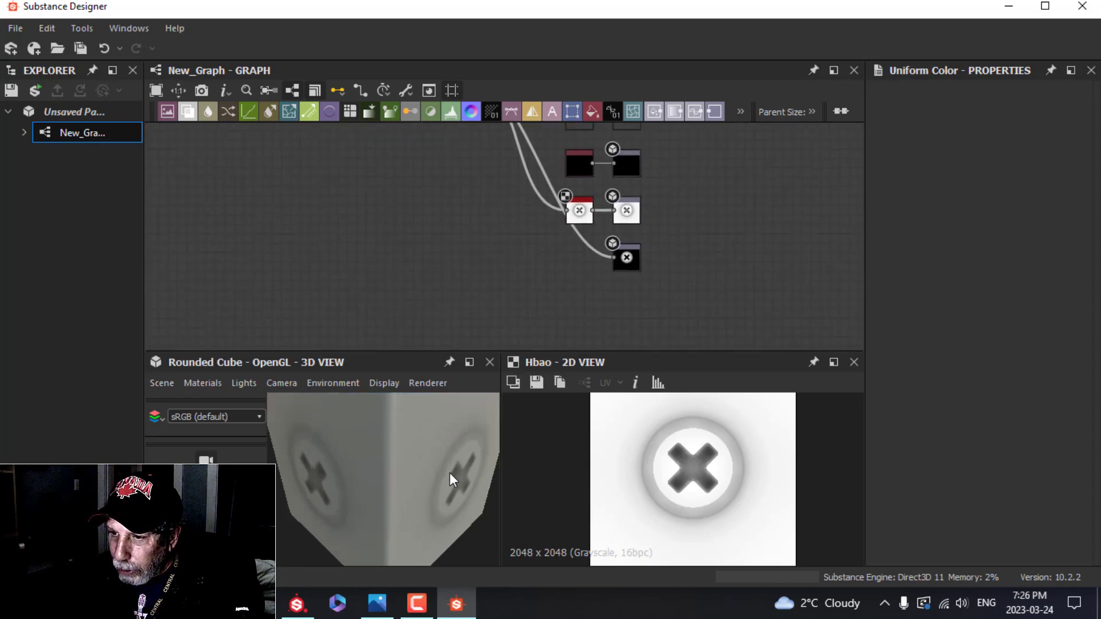
click(195, 387)
mouse_move(211, 404)
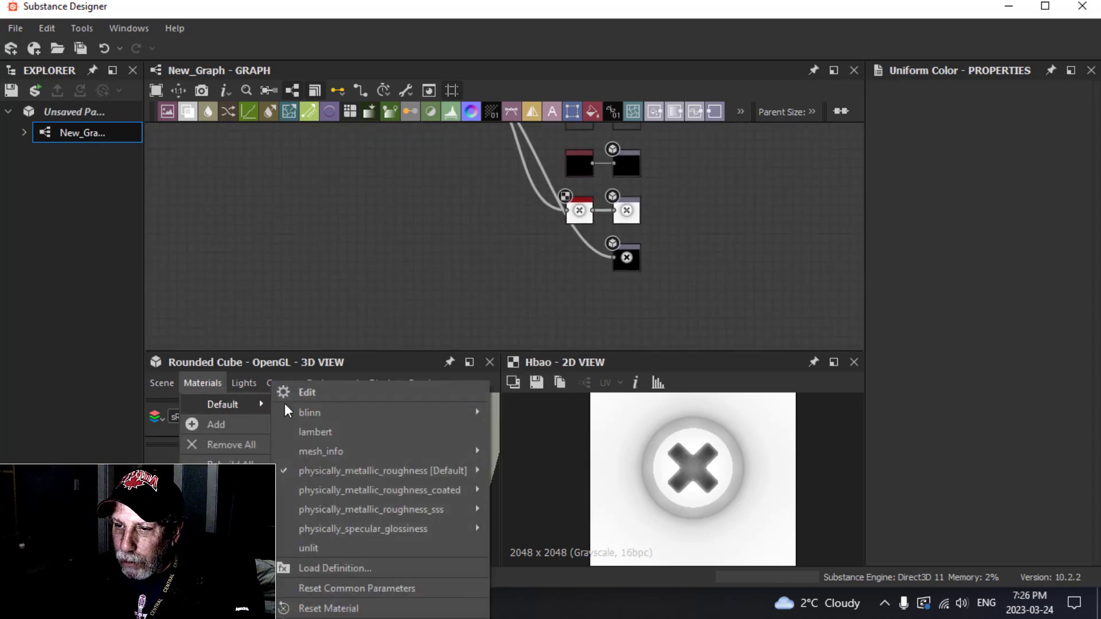
mouse_move(343, 470)
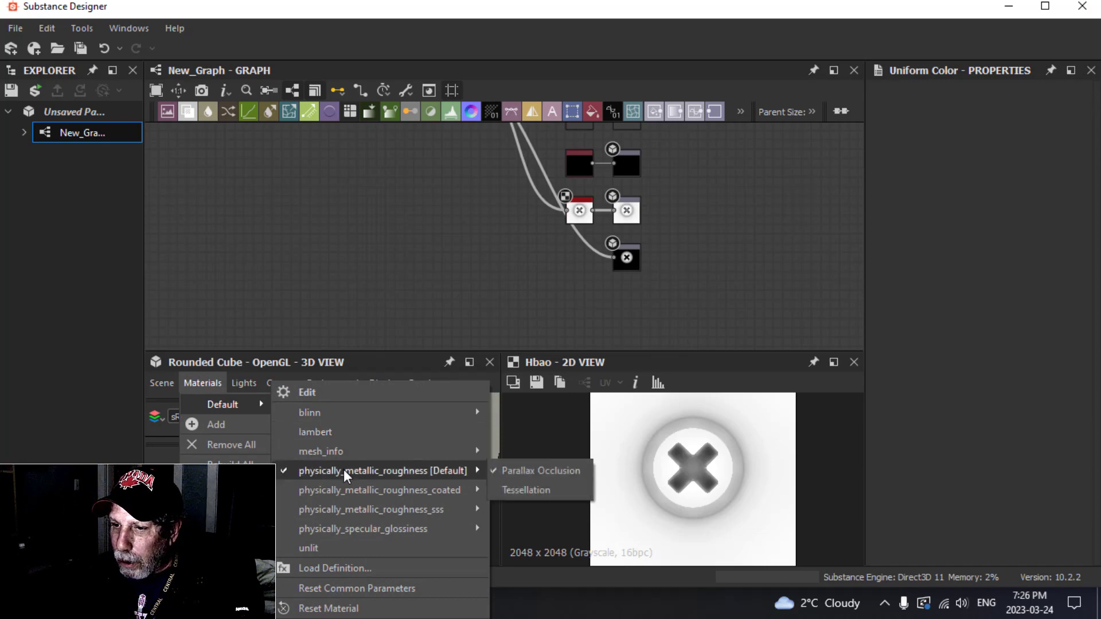
click(518, 488)
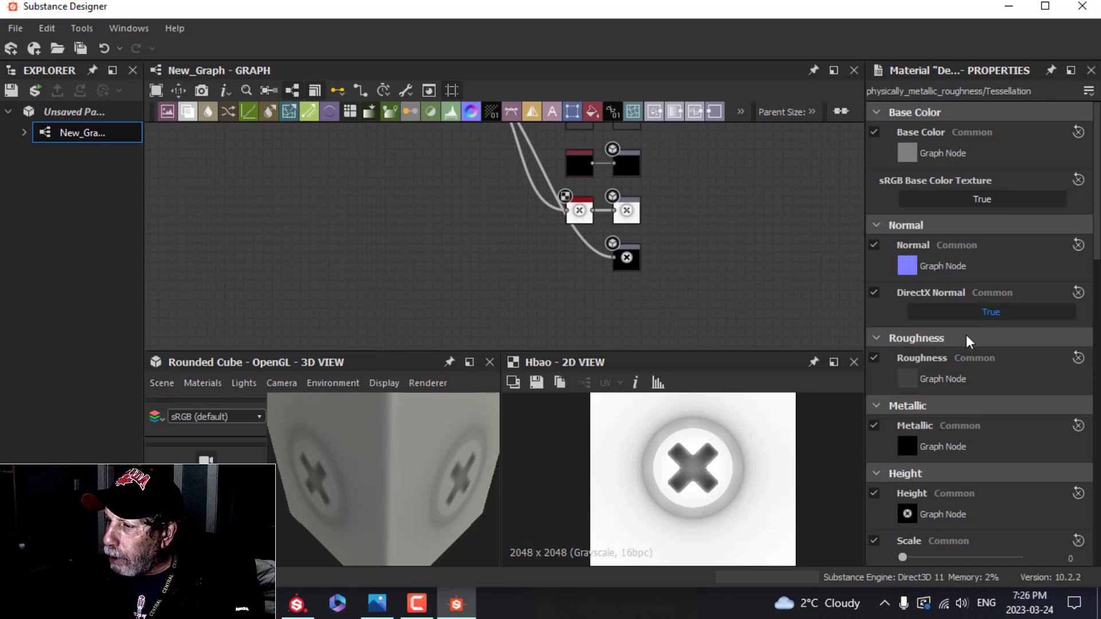
Set the 3D preview material's height Scale to 5
scroll(972, 373, down, 3)
scroll(975, 313, down, 1)
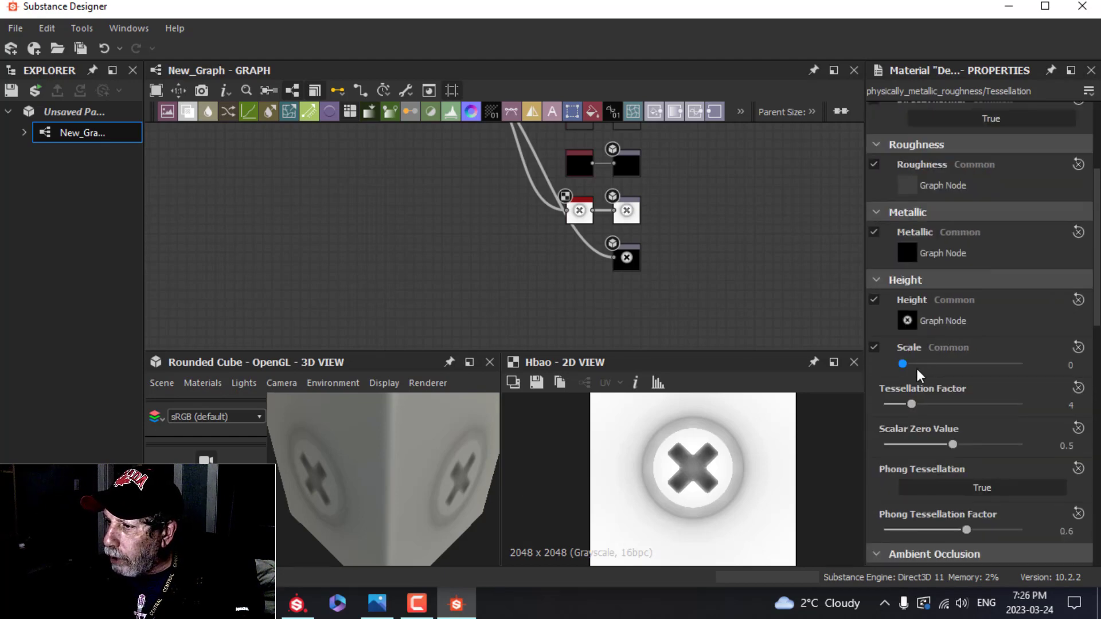
drag(908, 364, 961, 369)
Examine the displaced screw head in an undocked 3D view, dock the view back, and review the complete node graph
drag(492, 475, 356, 436)
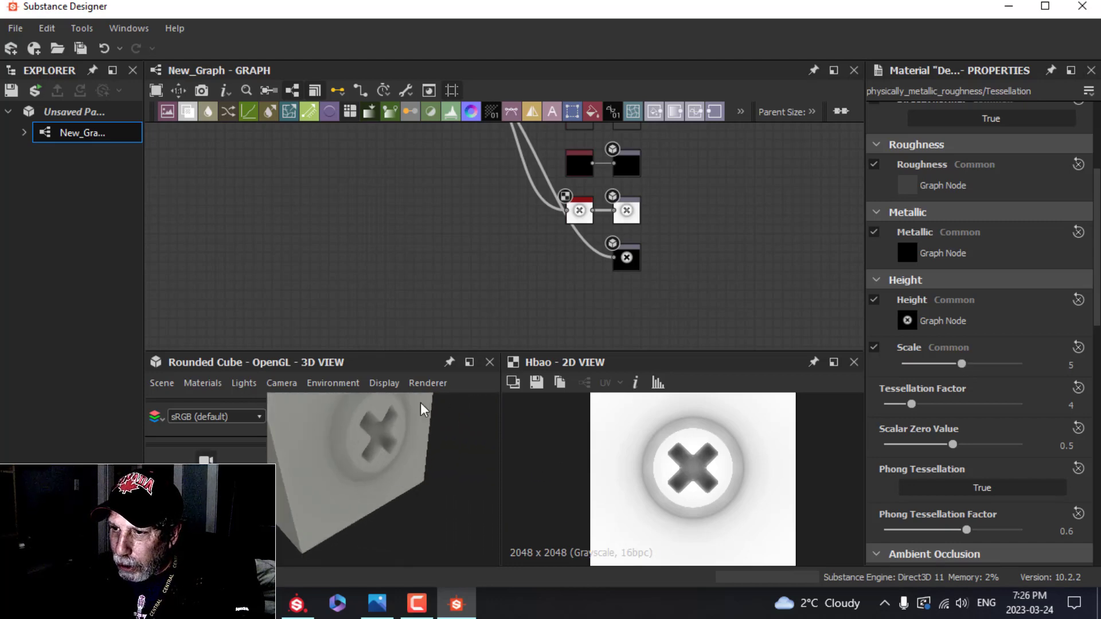
click(469, 361)
drag(649, 343, 634, 218)
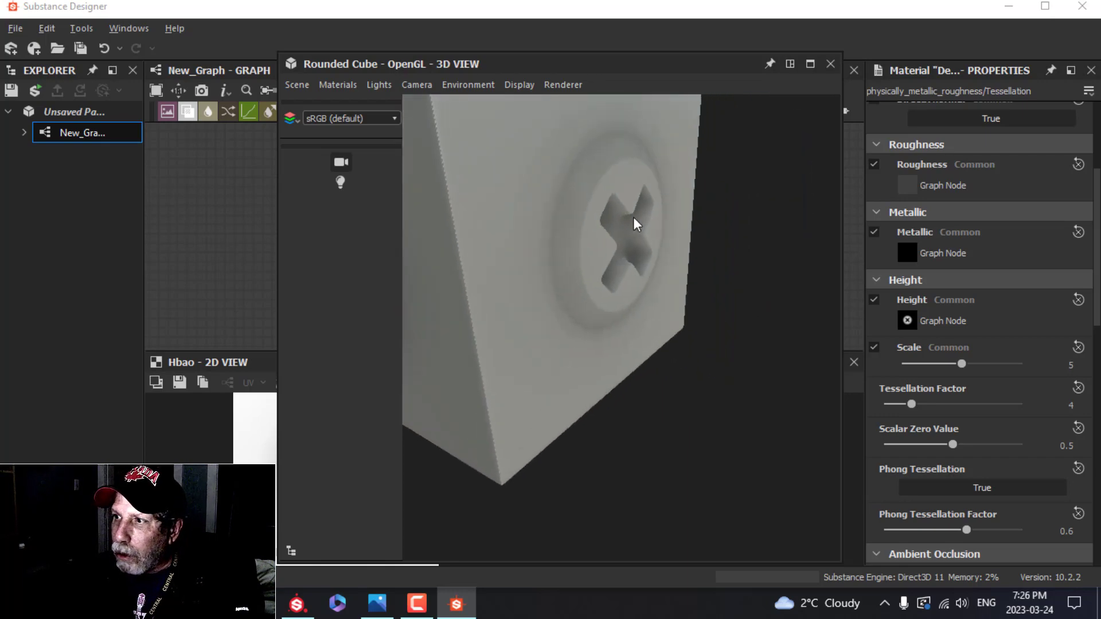
click(790, 64)
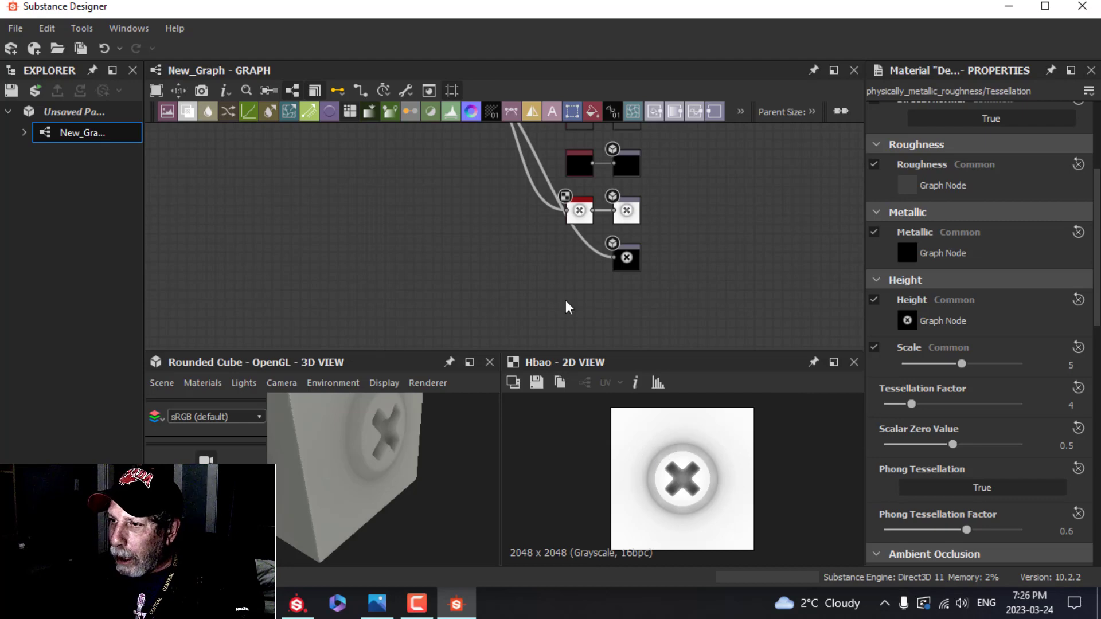
scroll(467, 264, down, 2)
middle_drag(467, 263, 524, 283)
scroll(525, 277, up, 1)
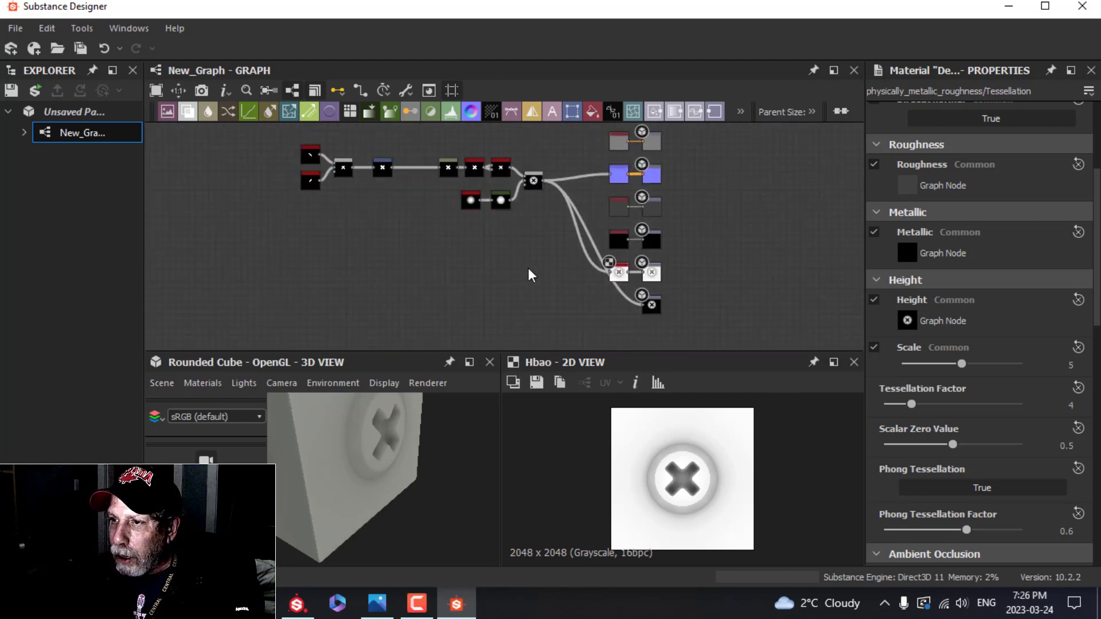
scroll(413, 292, down, 2)
scroll(435, 277, up, 1)
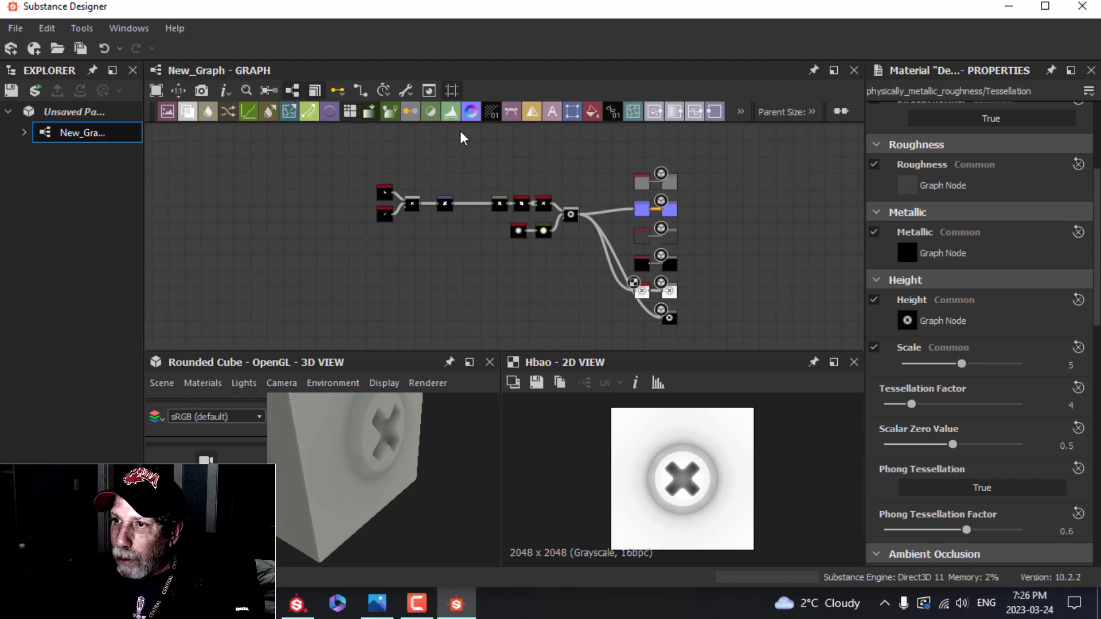
Export only the graph's metallic and height outputs as PNG files to the Desktop
click(409, 92)
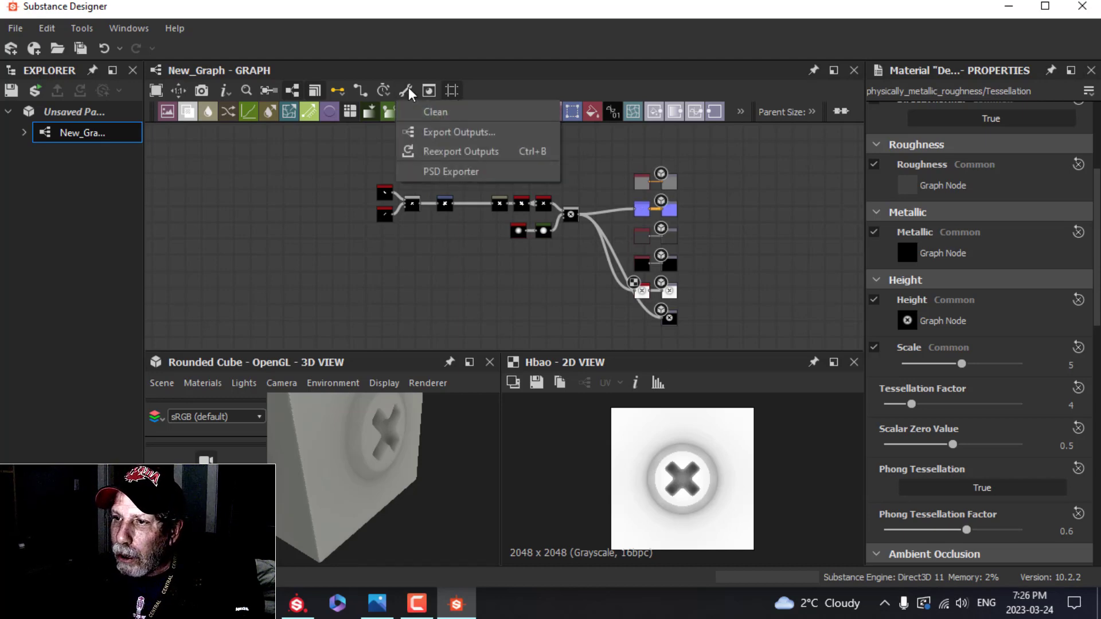
click(451, 134)
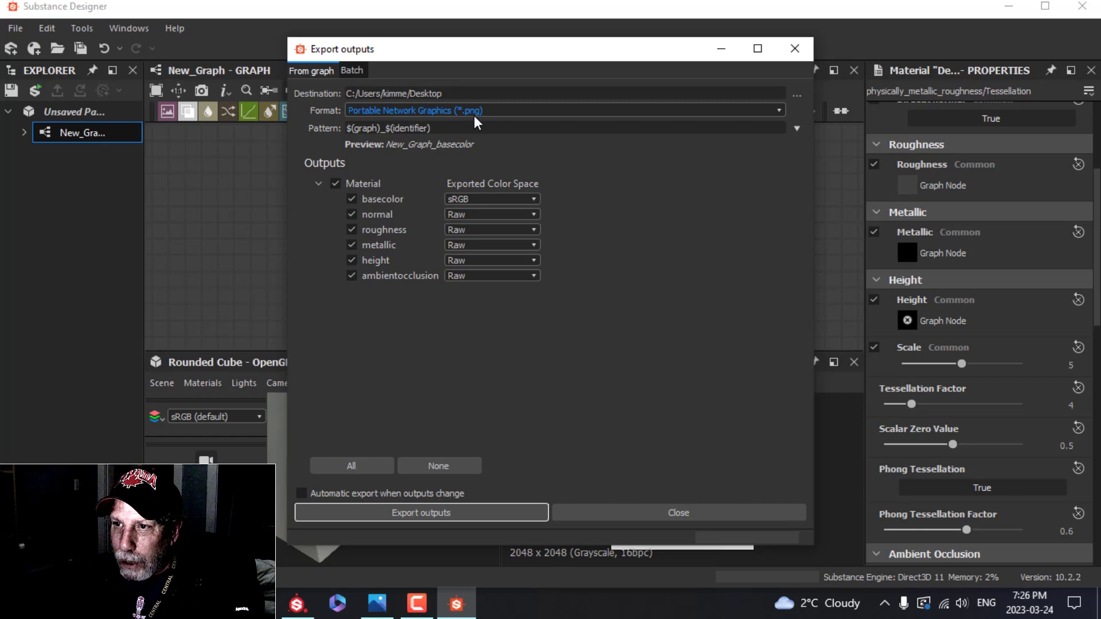
click(351, 201)
click(352, 215)
click(352, 230)
click(353, 251)
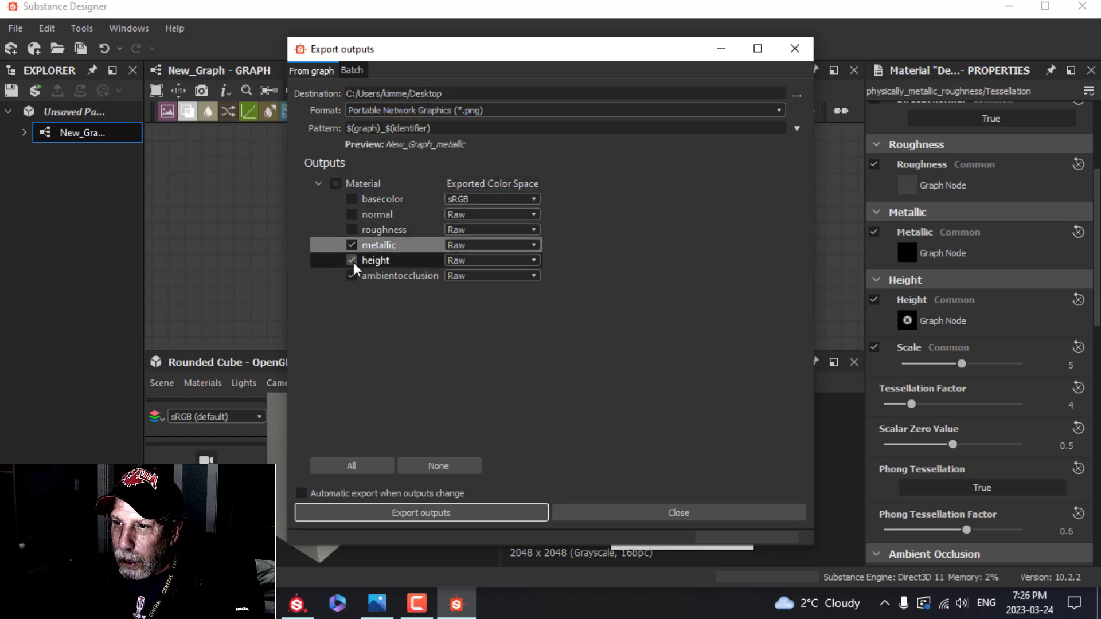
click(352, 276)
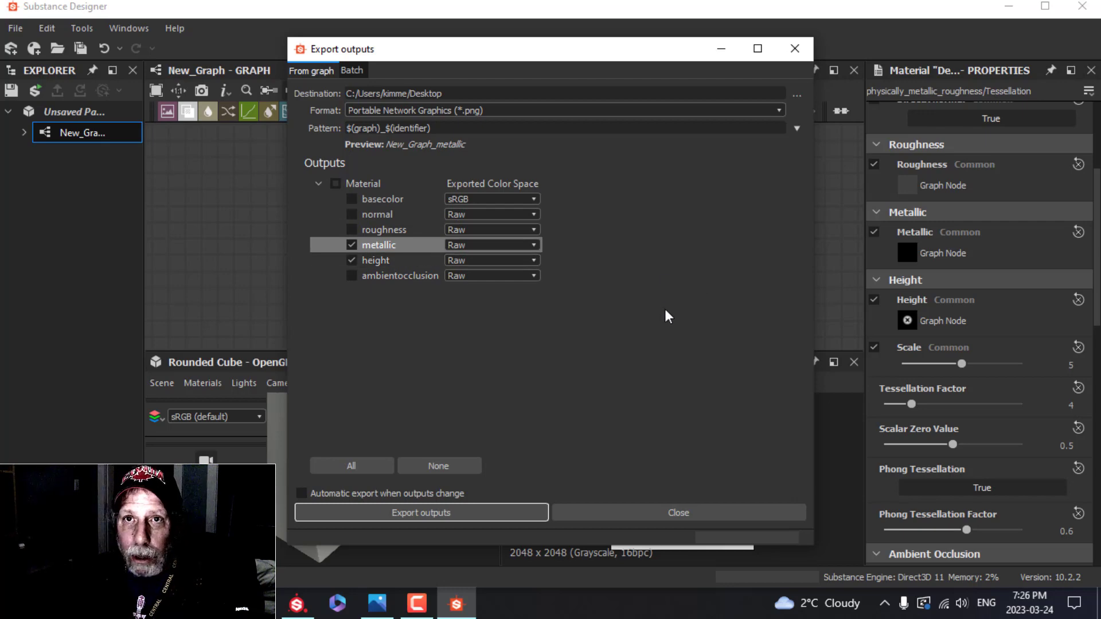
click(408, 516)
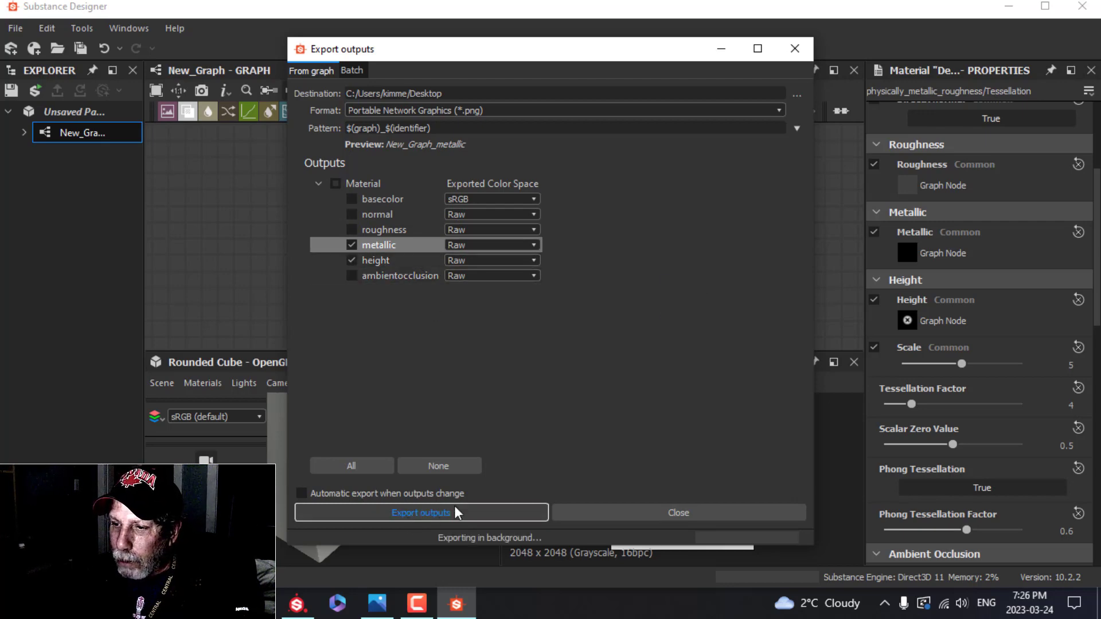
click(803, 50)
Minimize the open windows and move New_Graph_height.png to an empty area in the middle of the desktop
click(1021, 9)
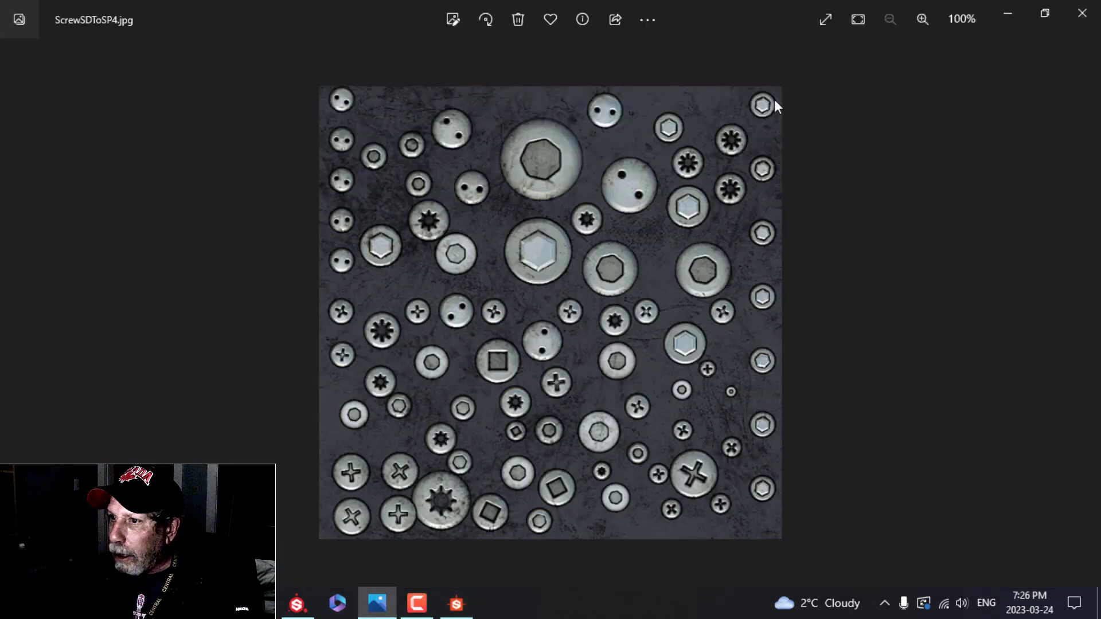
click(1003, 12)
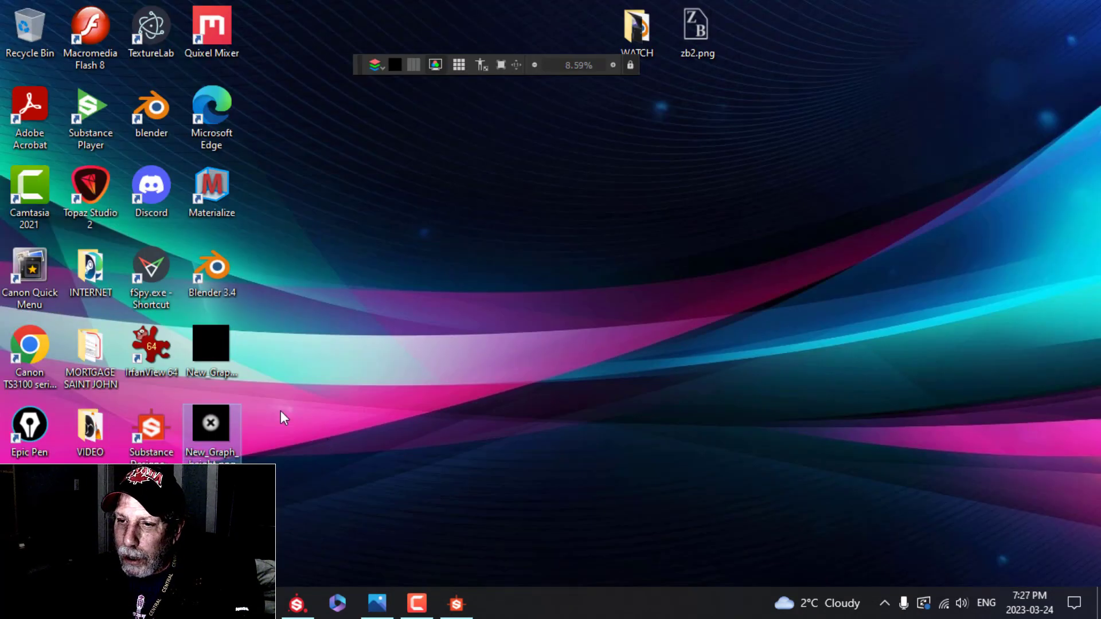
drag(280, 411, 607, 298)
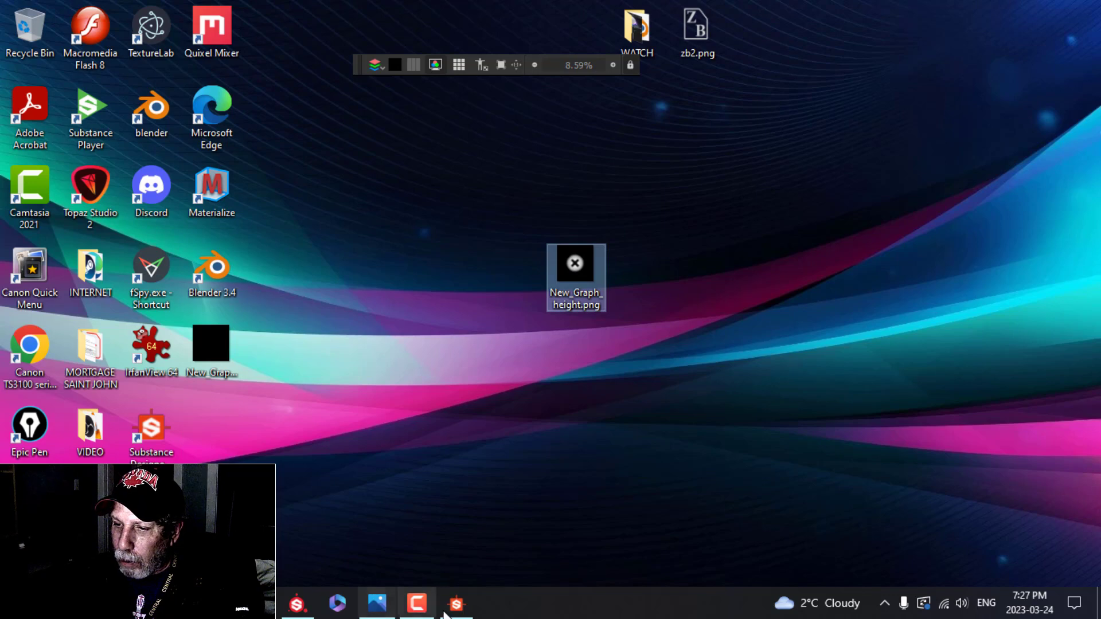
Switch to Substance Painter and add a paint layer above the AlienMetal folder
click(297, 604)
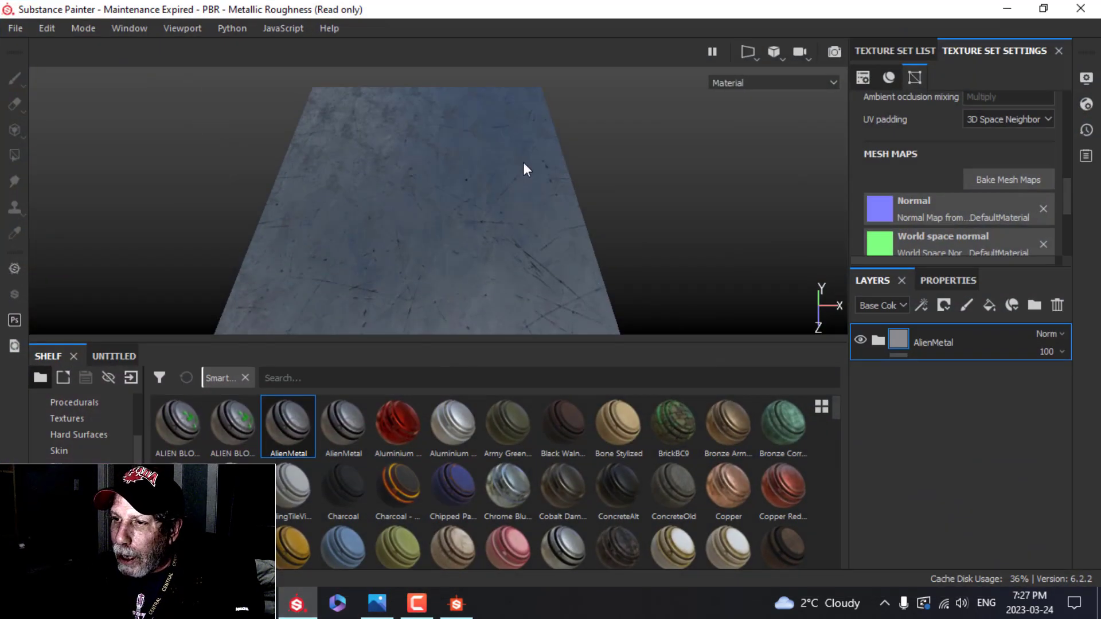
alt+drag(526, 170, 551, 189)
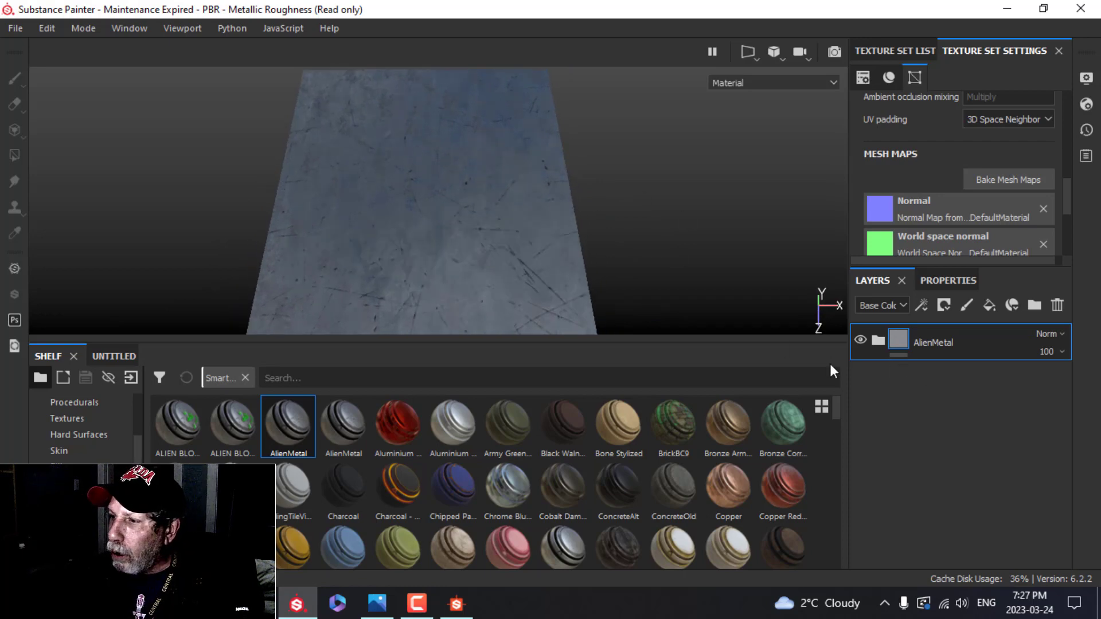
click(967, 306)
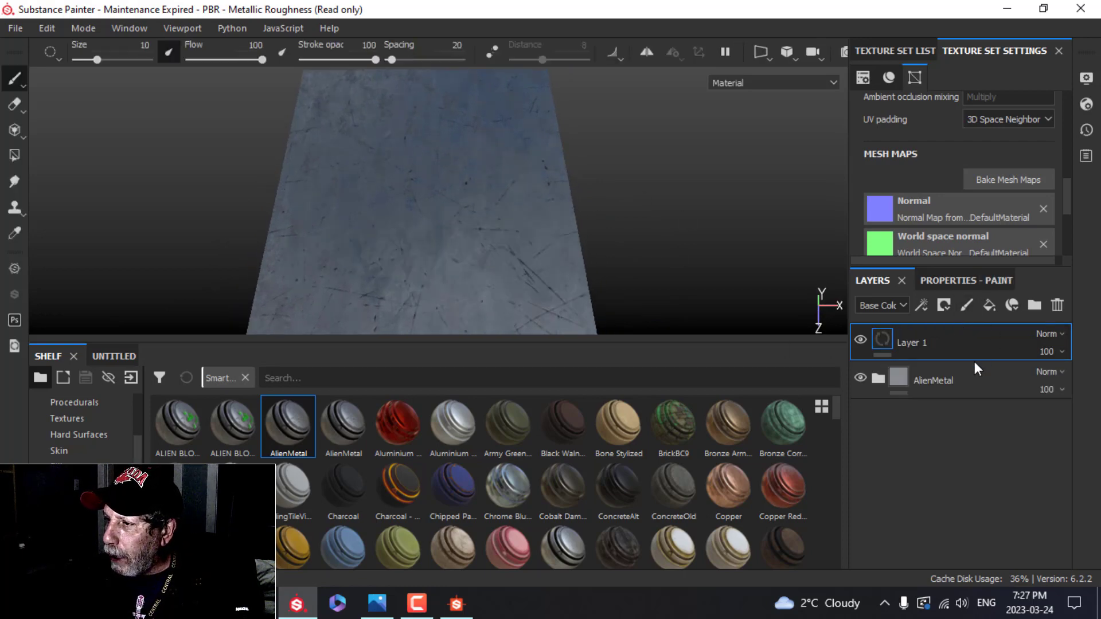
click(938, 281)
click(874, 280)
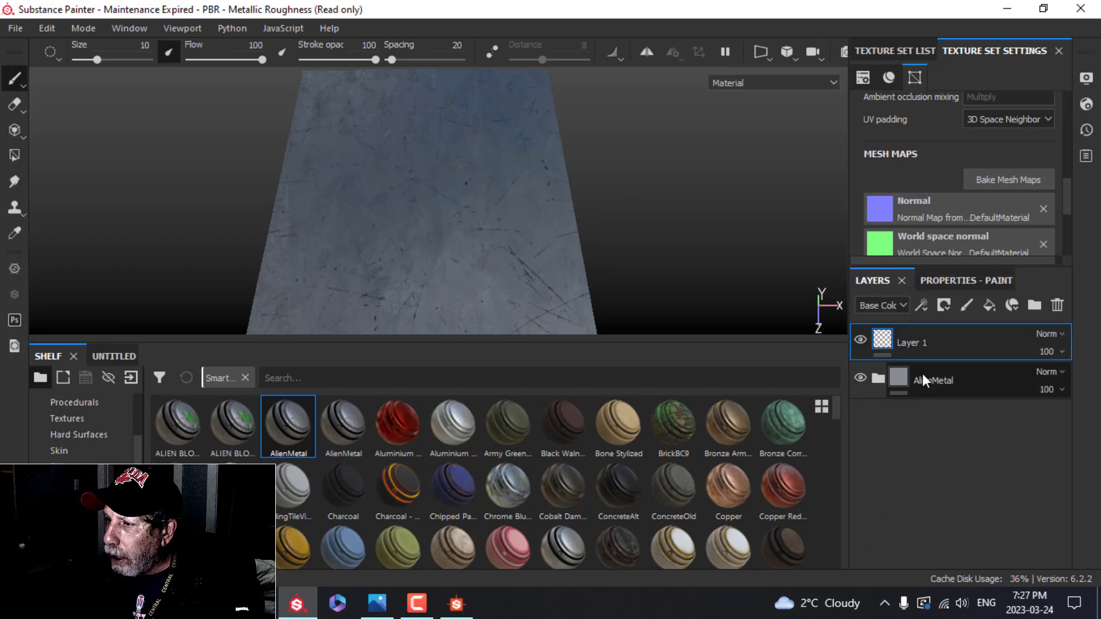
Turn off the paint brush's normal channel and set its Base Color to light grey
click(955, 280)
scroll(947, 436, down, 10)
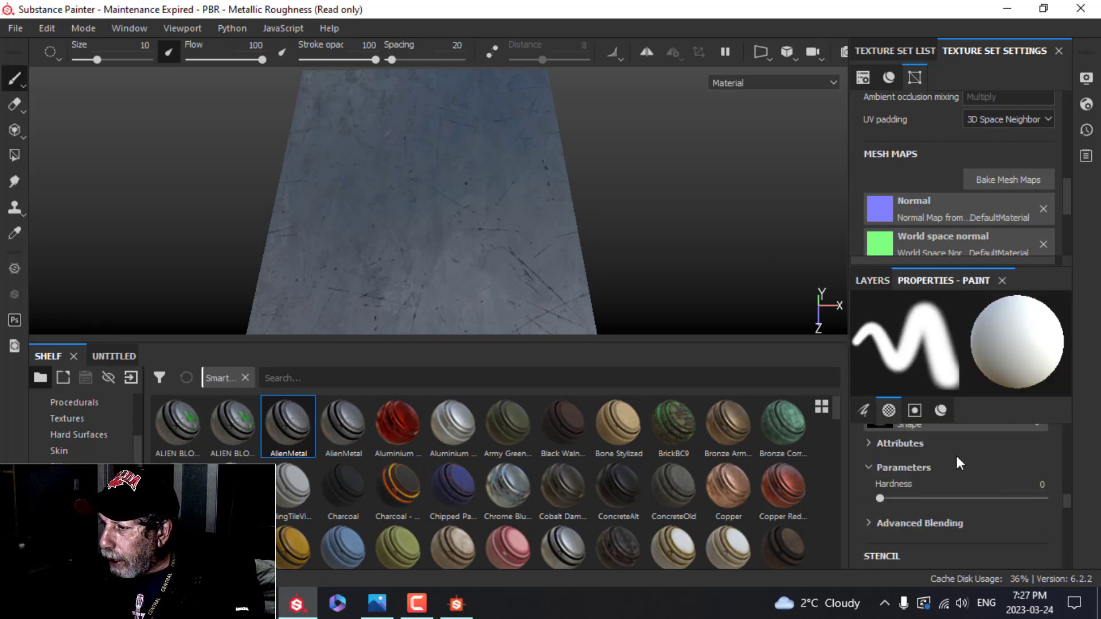
scroll(948, 462, down, 3)
click(955, 450)
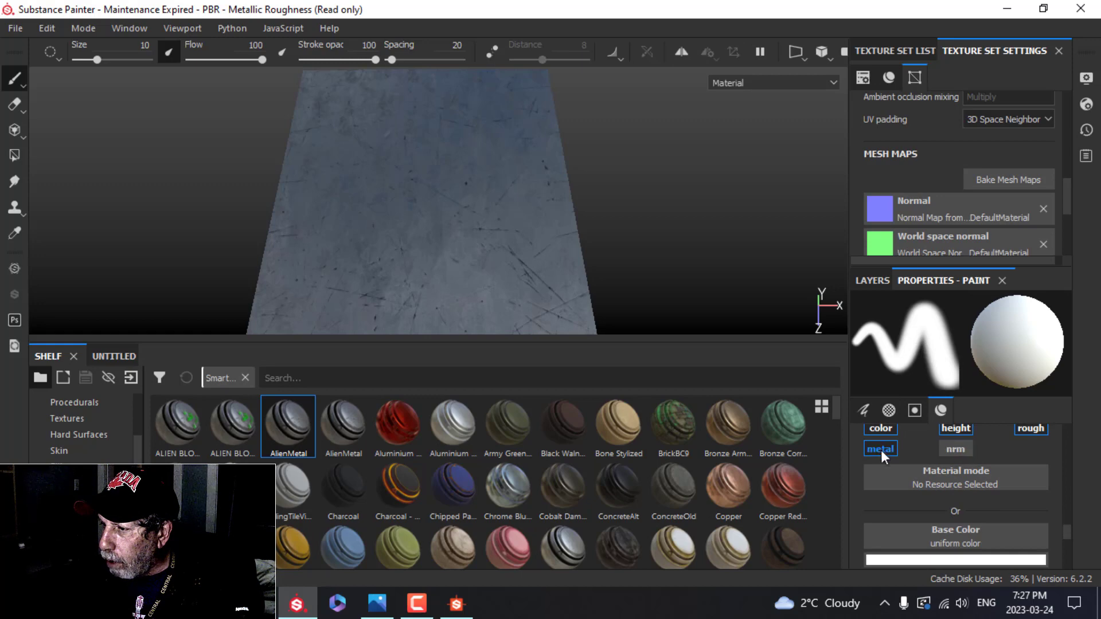
scroll(930, 462, down, 2)
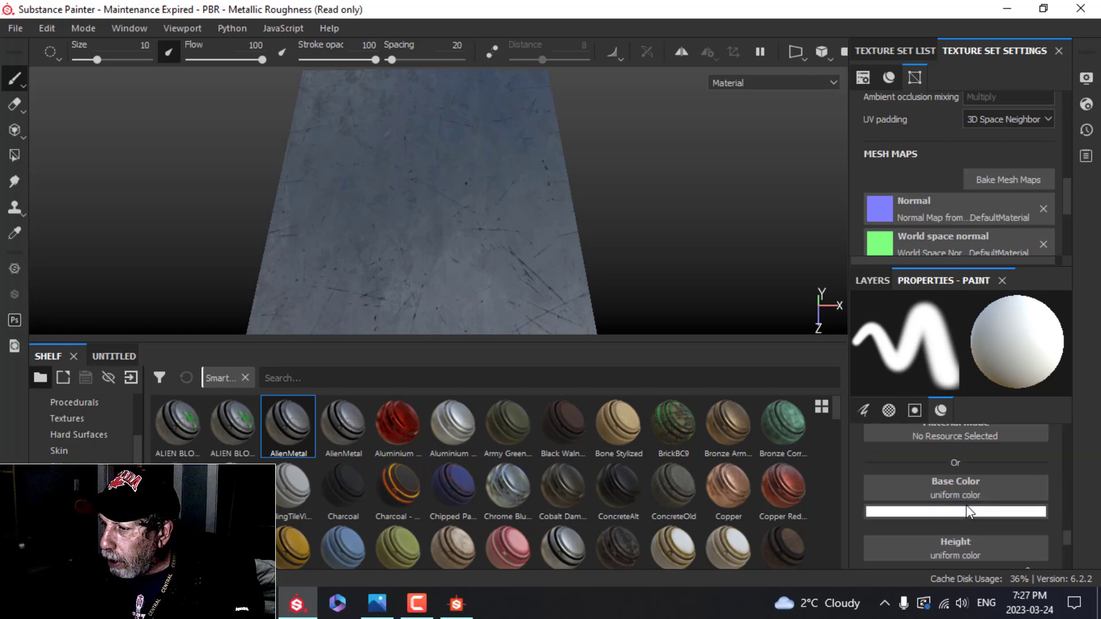
click(954, 513)
drag(906, 434, 872, 373)
Set the paint material's Height to 1, Roughness to 0.1884 and Metallic to 1
scroll(1017, 477, down, 3)
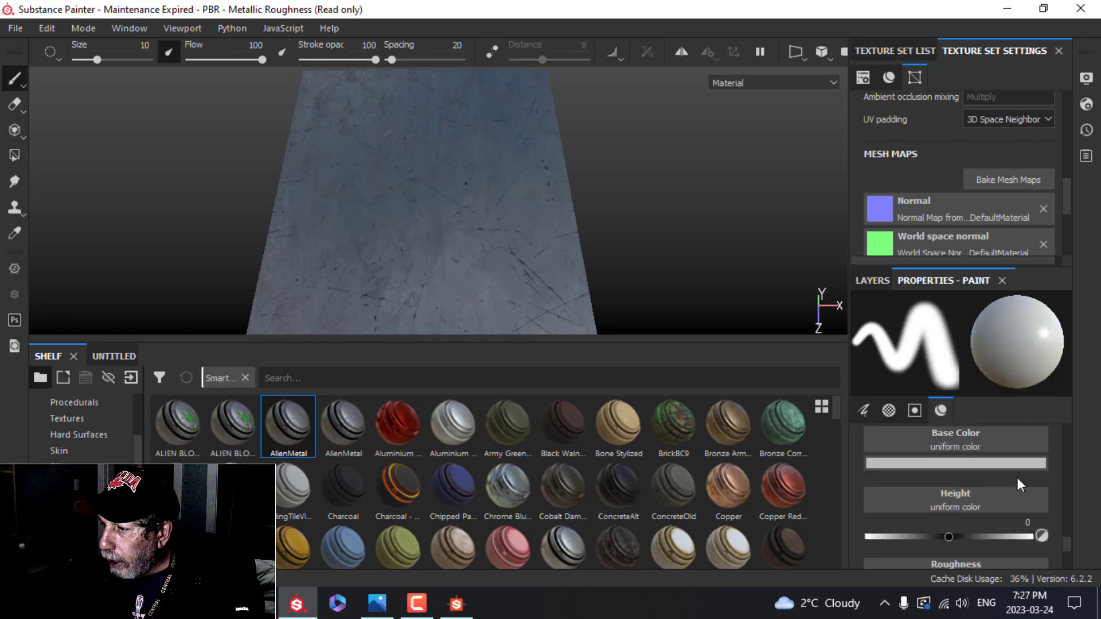
drag(950, 488, 1032, 487)
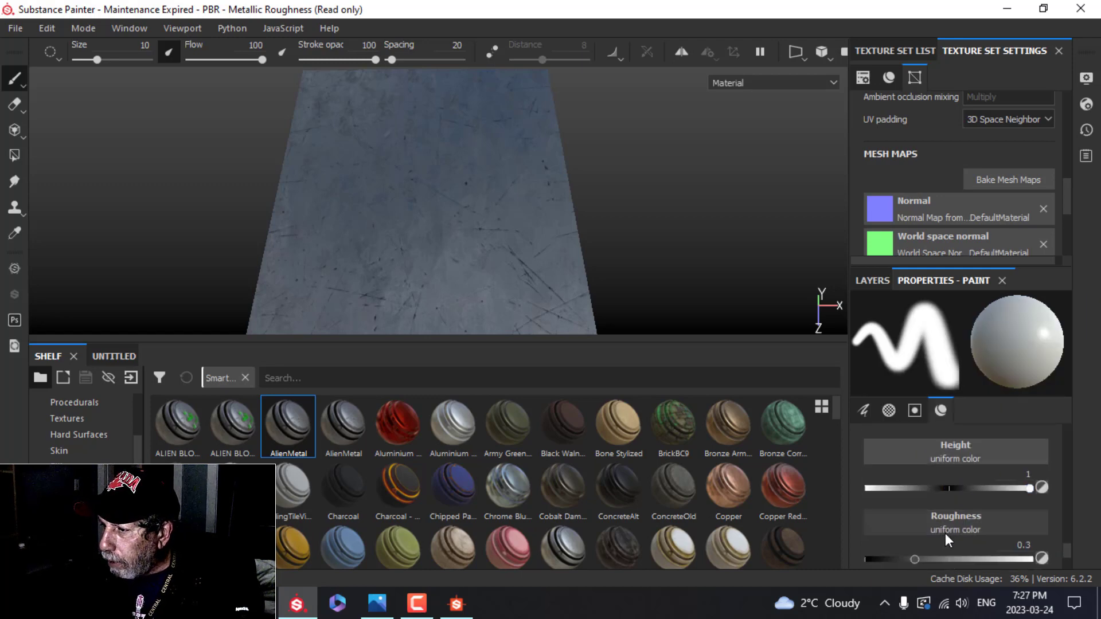
scroll(946, 534, down, 1)
drag(913, 511, 896, 509)
scroll(958, 498, down, 1)
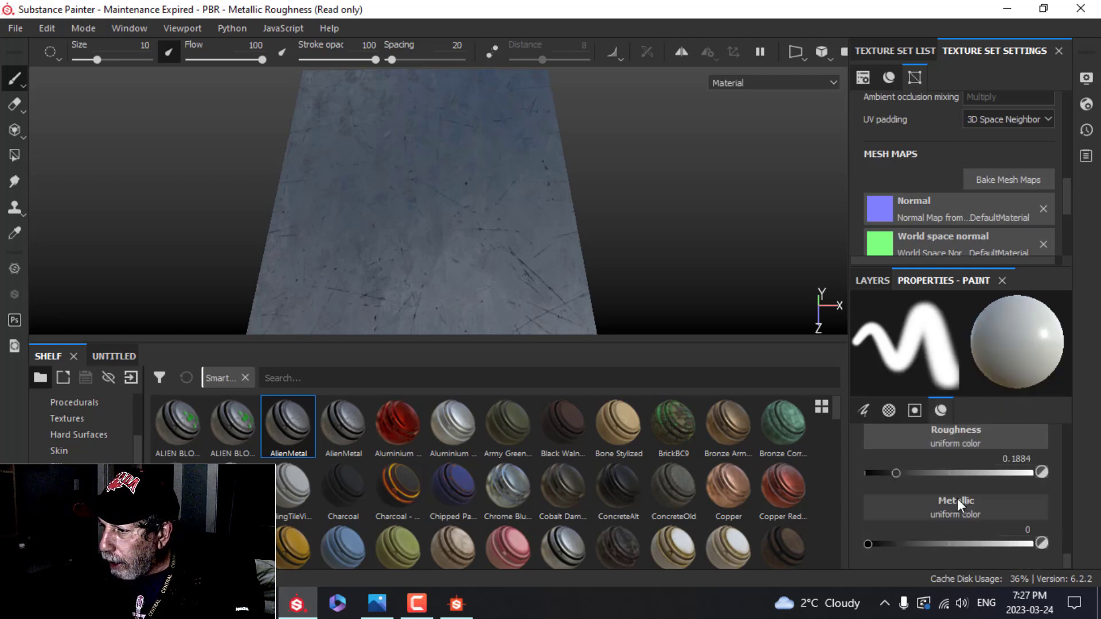
drag(872, 546, 1029, 543)
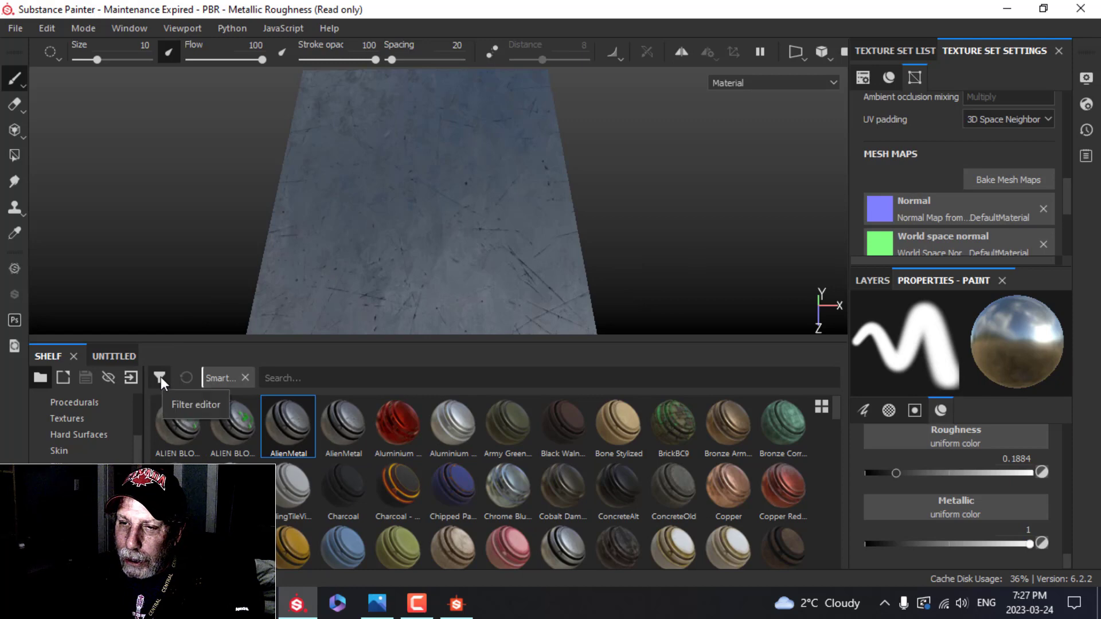
Add New_Graph_height.png from the Desktop as a resource to import
click(132, 377)
click(624, 85)
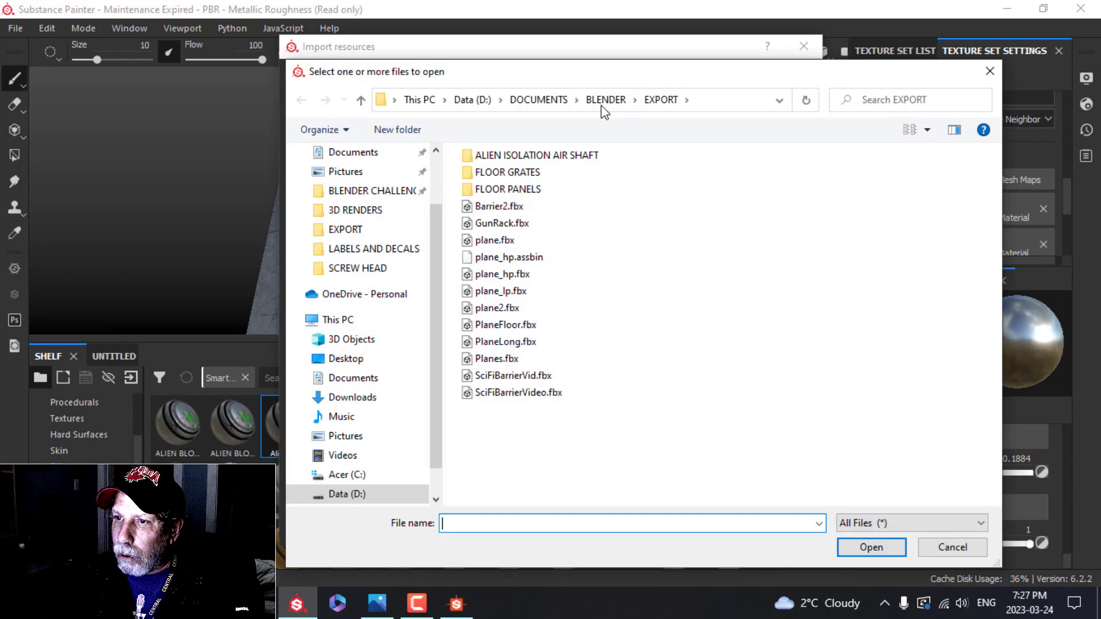
scroll(361, 178, up, 2)
click(353, 184)
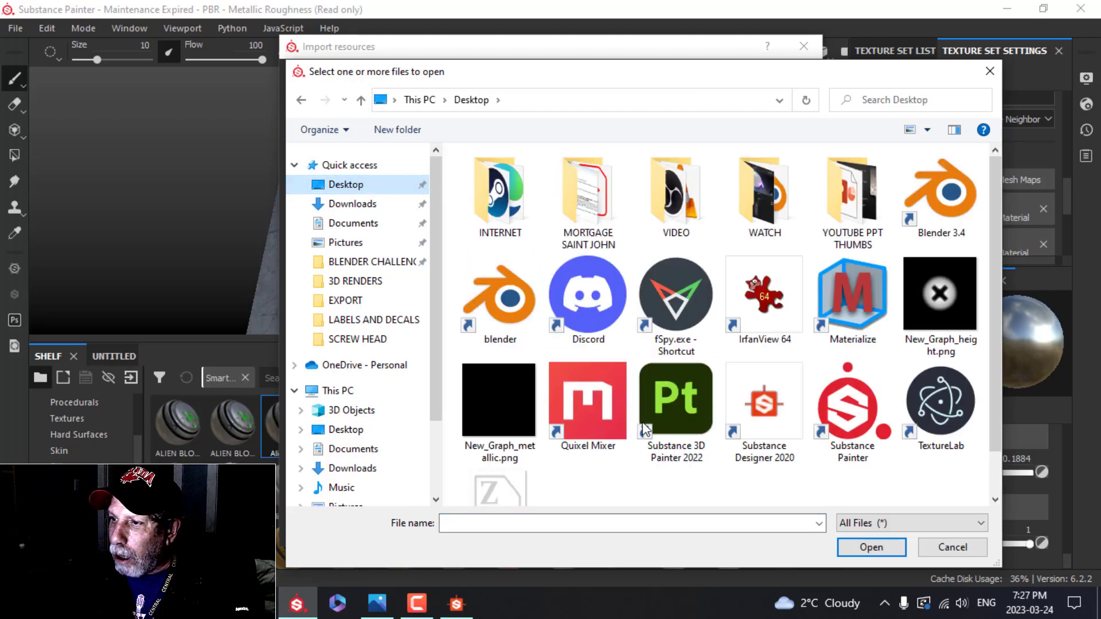
click(955, 340)
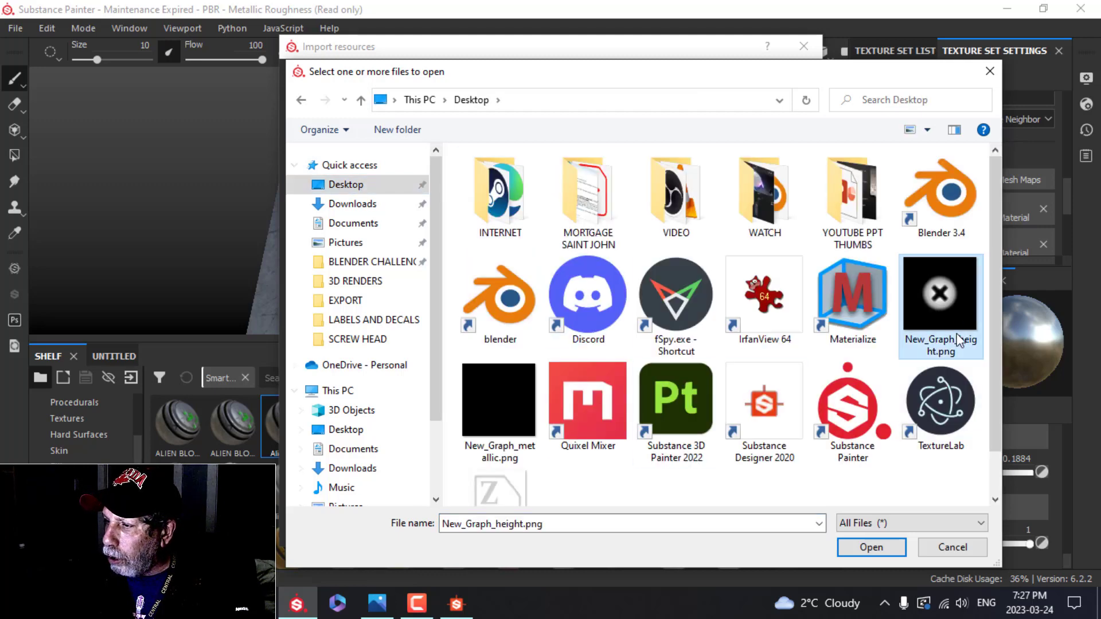
click(868, 548)
Set the height image's usage to alpha and import it into the current session
click(758, 133)
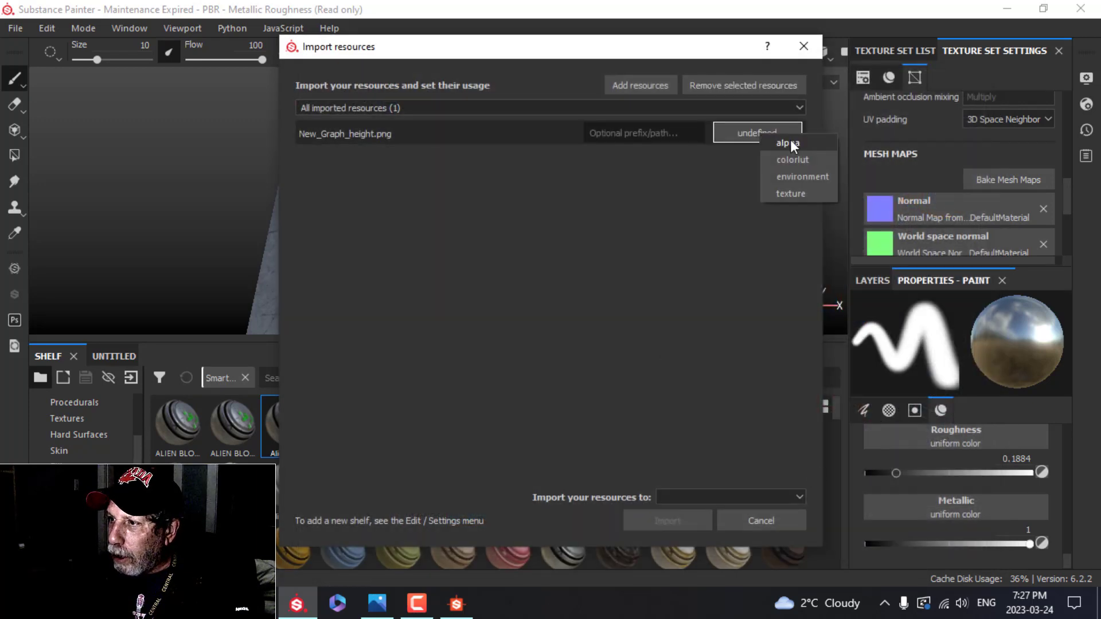
click(788, 142)
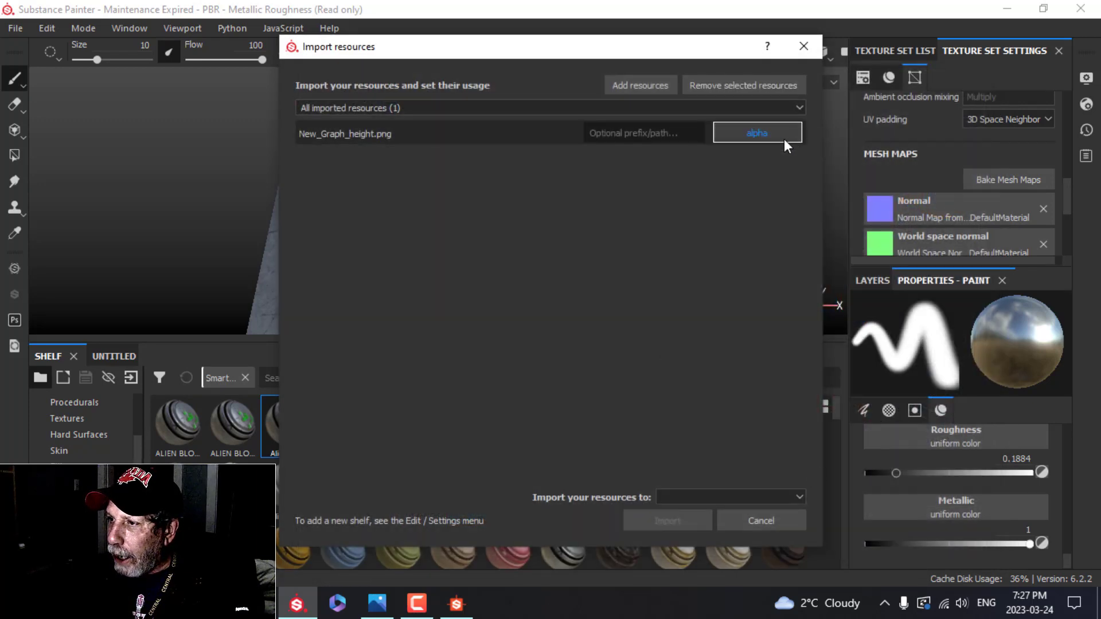
click(717, 499)
click(694, 512)
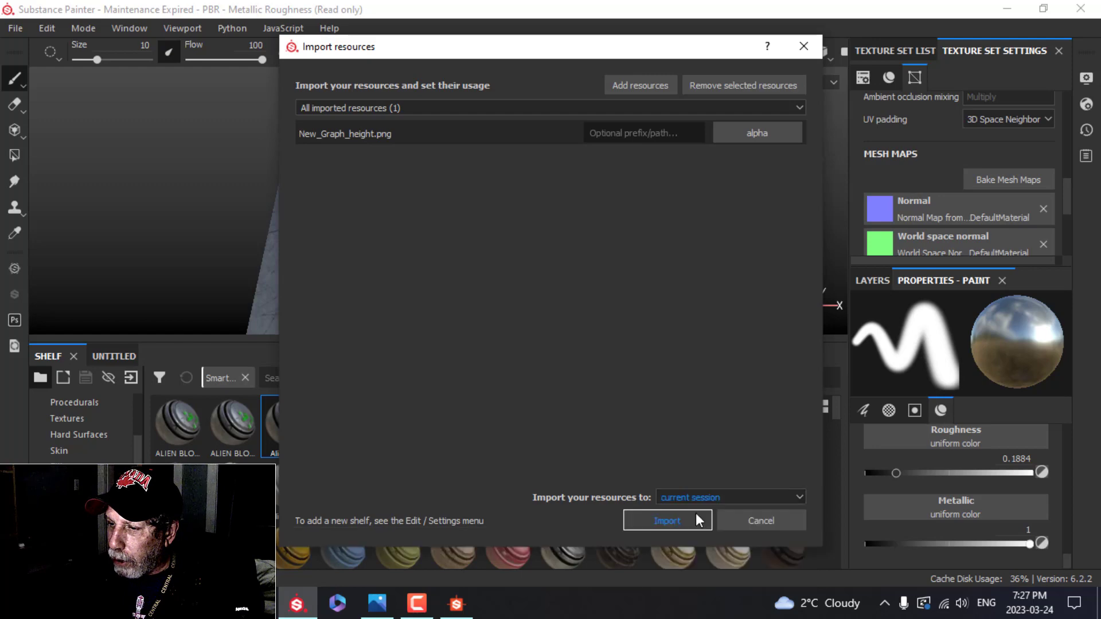
click(667, 521)
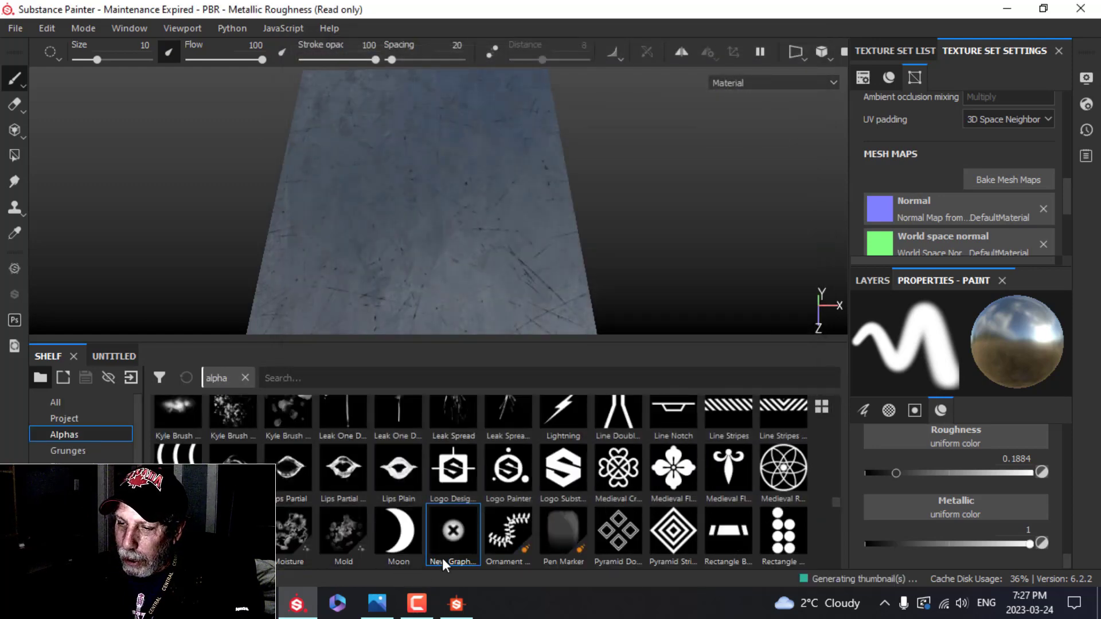
Load the imported screw alpha into the brush, enlarge the brush to 39.22 and stamp one screw near the middle of the metal plane
click(446, 540)
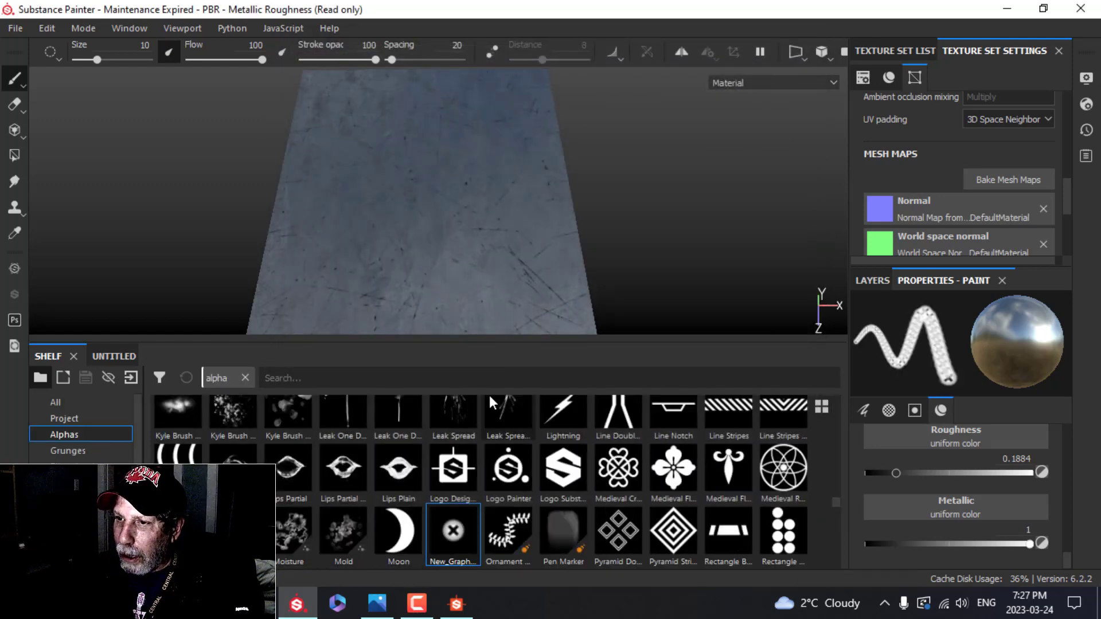
scroll(448, 224, up, 3)
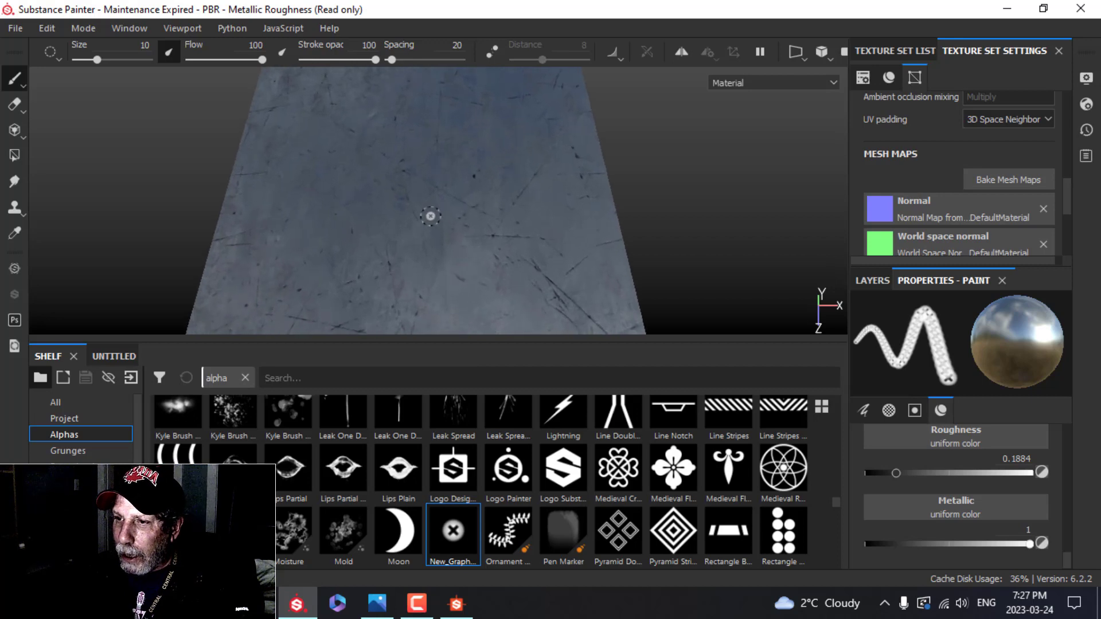
key(bracketright)
key(bracketright)
key(bracketright)
key(bracketright)
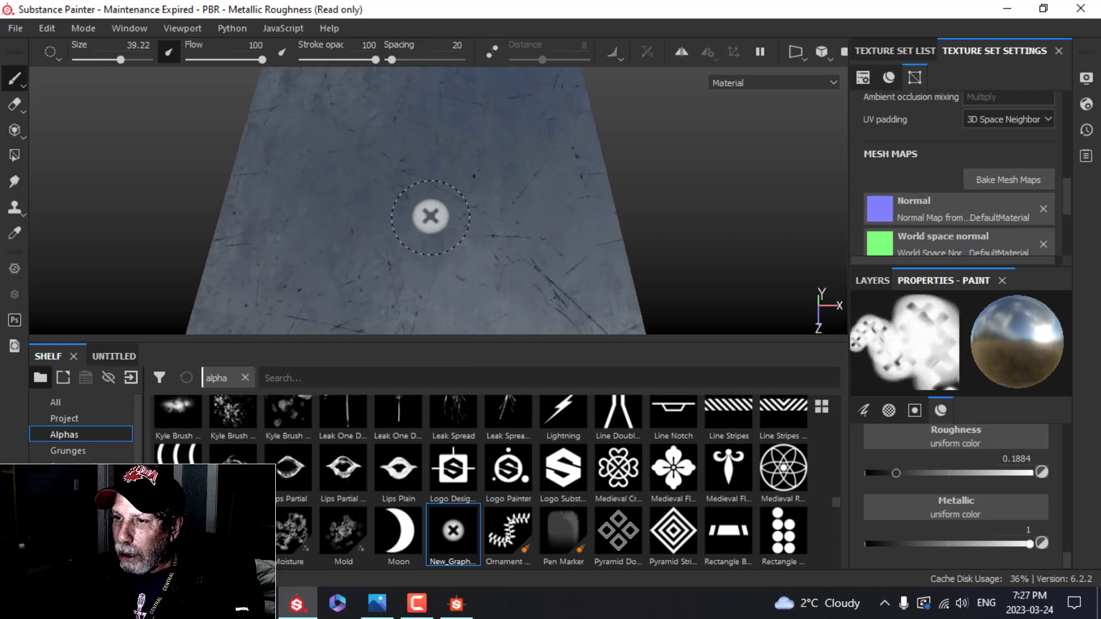
alt+drag(431, 217, 474, 201)
click(427, 190)
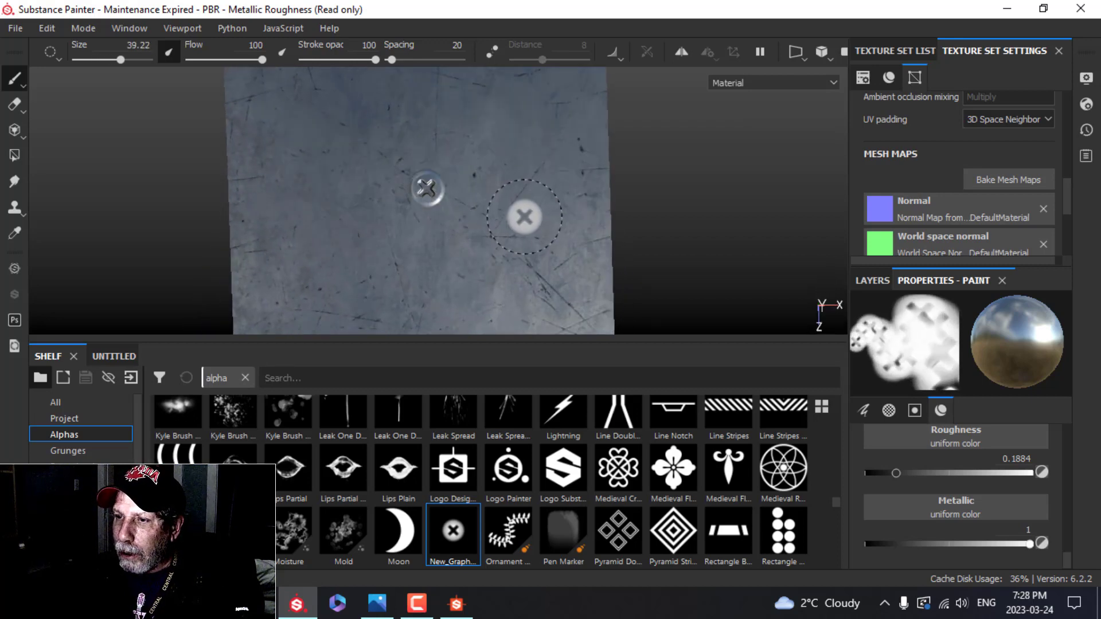
Stamp two more screws side by side, farther up the metal plane than the first one
scroll(518, 227, up, 2)
scroll(505, 229, down, 3)
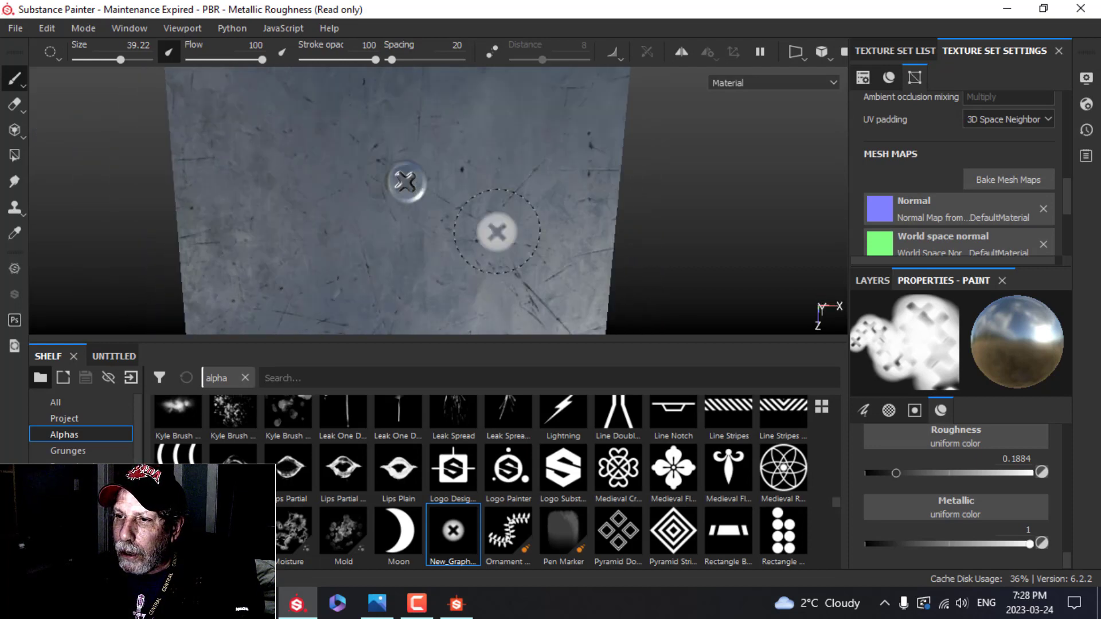
alt+drag(496, 232, 544, 322)
click(352, 180)
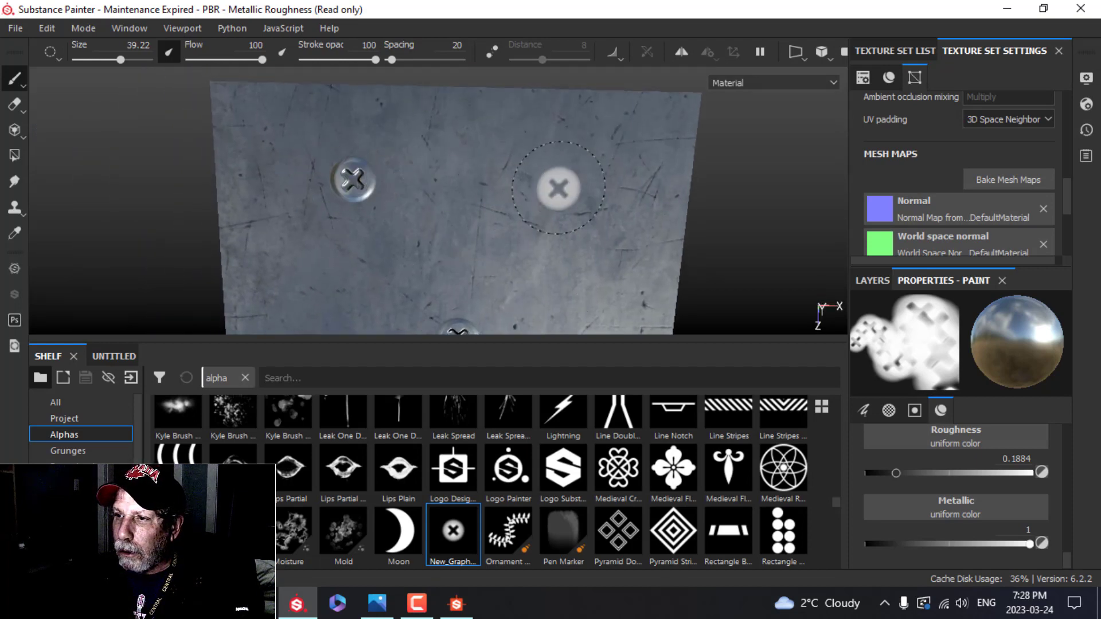
click(559, 187)
scroll(579, 283, down, 3)
mouse_move(560, 251)
alt+mouse_down()
mouse_move(561, 260)
mouse_move(464, 231)
mouse_move(467, 240)
alt+mouse_up()
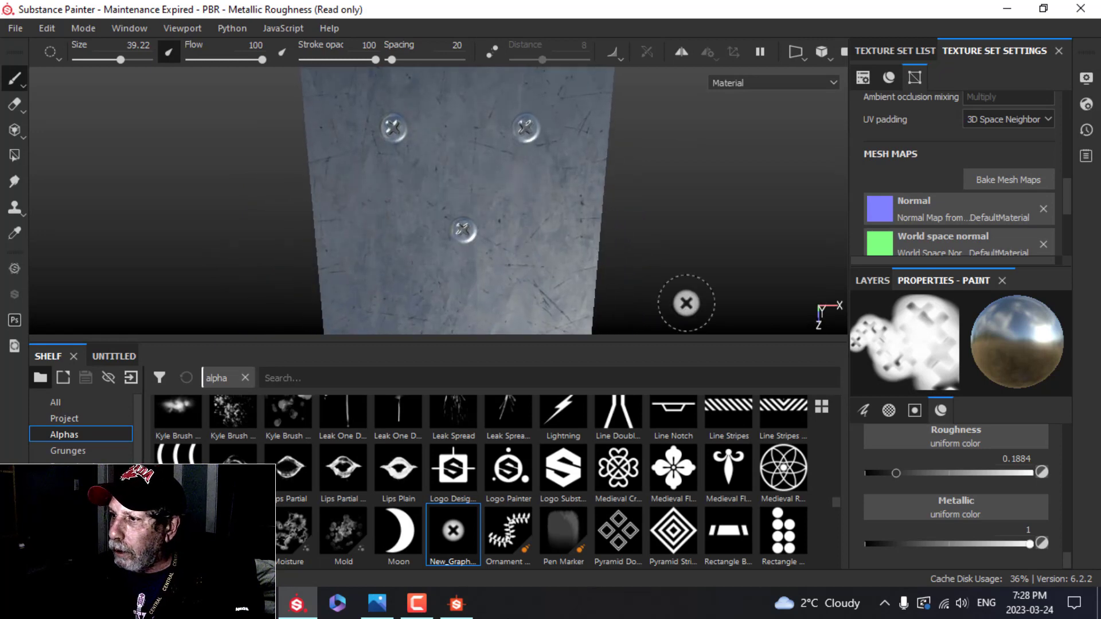
Add a fill layer with a black mask above Layer 1 and turn off its metal, normal and height channels
click(871, 282)
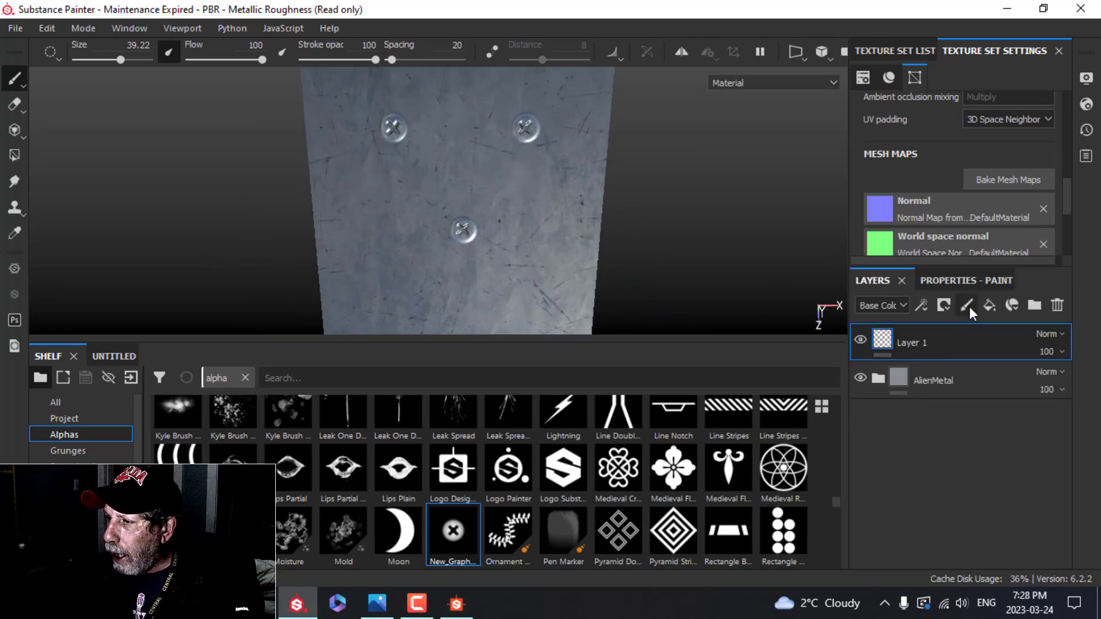
click(945, 305)
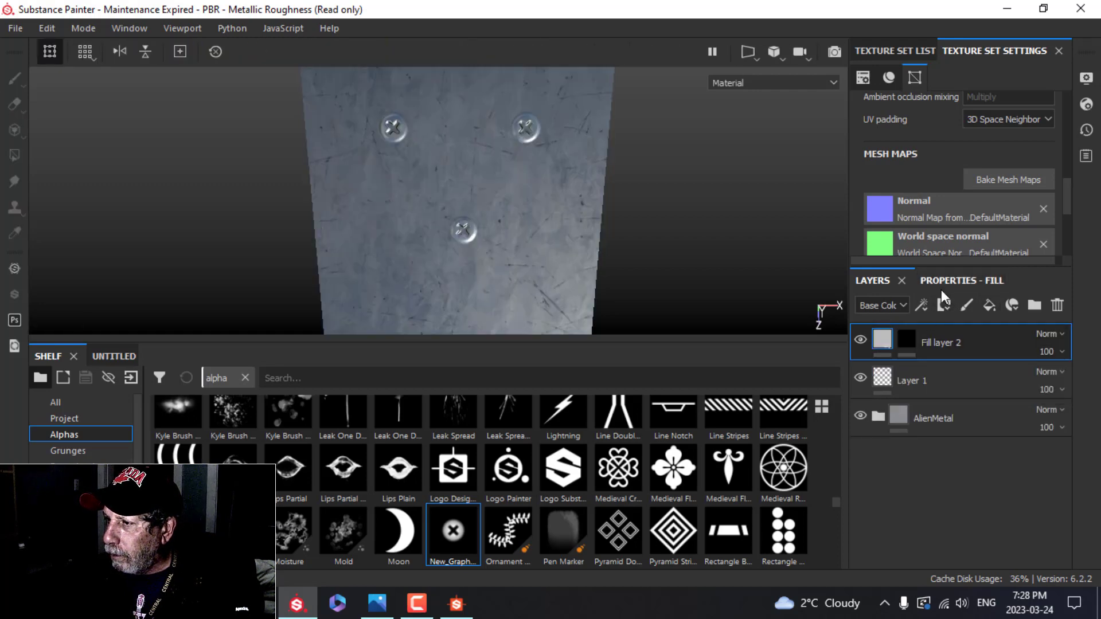
click(943, 281)
scroll(929, 451, down, 3)
click(886, 441)
click(956, 441)
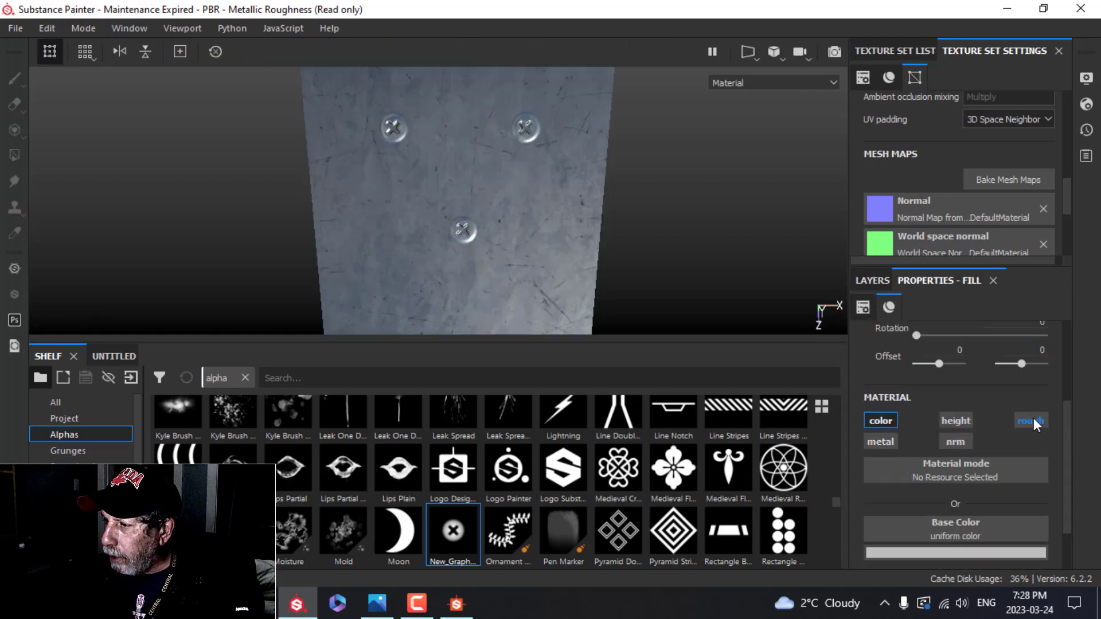
click(956, 420)
Set the fill layer's Base Color to a very dark brown with hue 0.108 and its Roughness to 0.5604
click(919, 471)
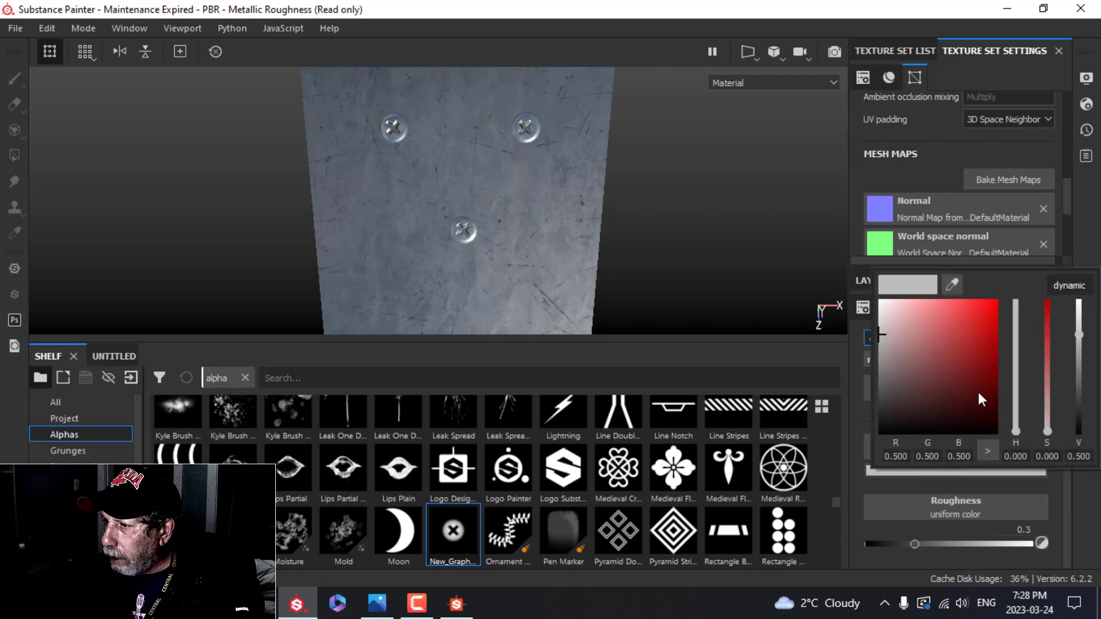
drag(1018, 435, 1016, 420)
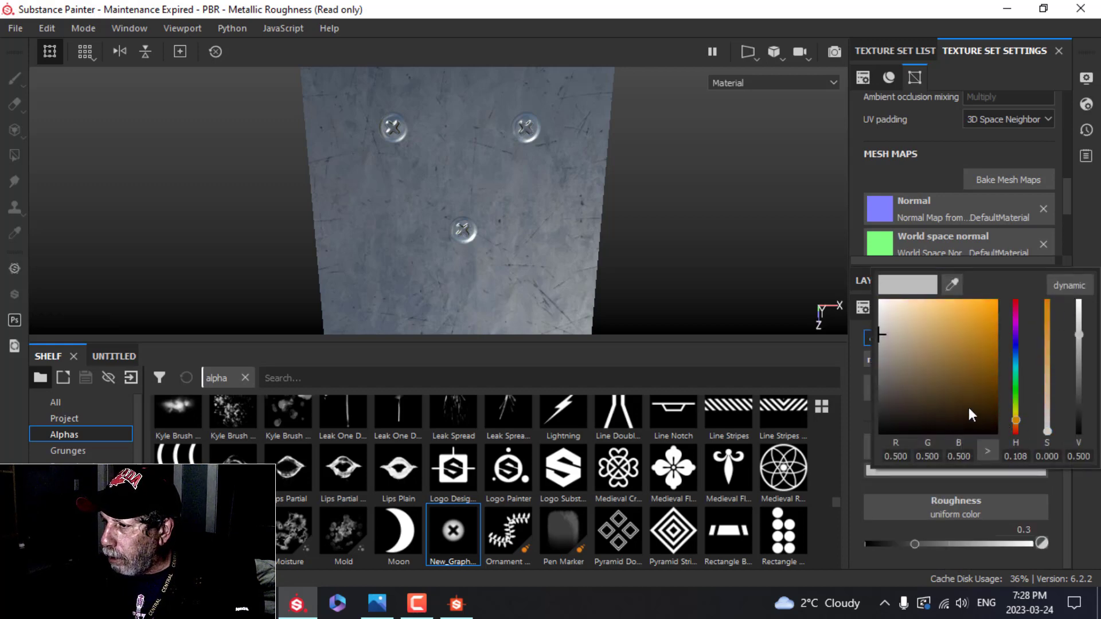
click(975, 416)
drag(916, 545, 955, 543)
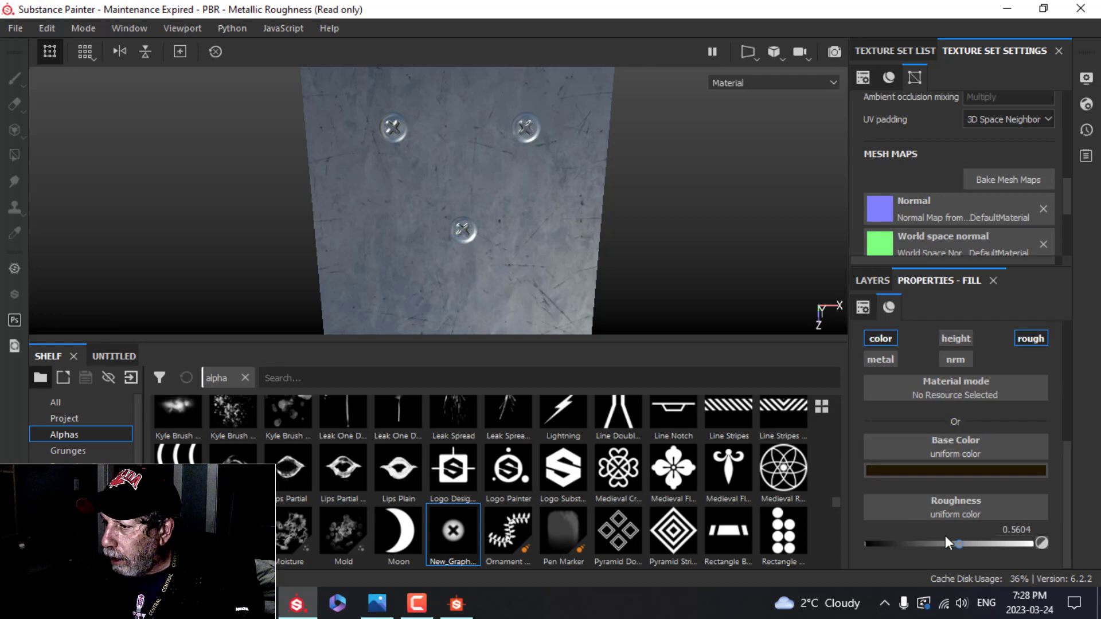
Add a generator to the fill layer's black mask and choose Dirt for it
click(883, 281)
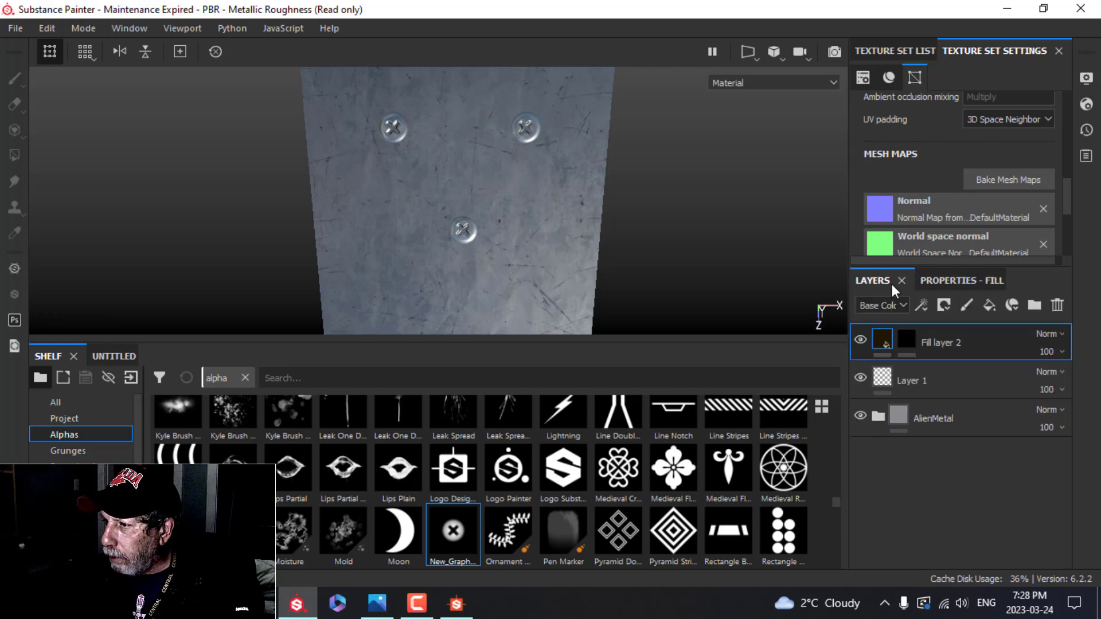
click(905, 338)
click(922, 305)
click(945, 330)
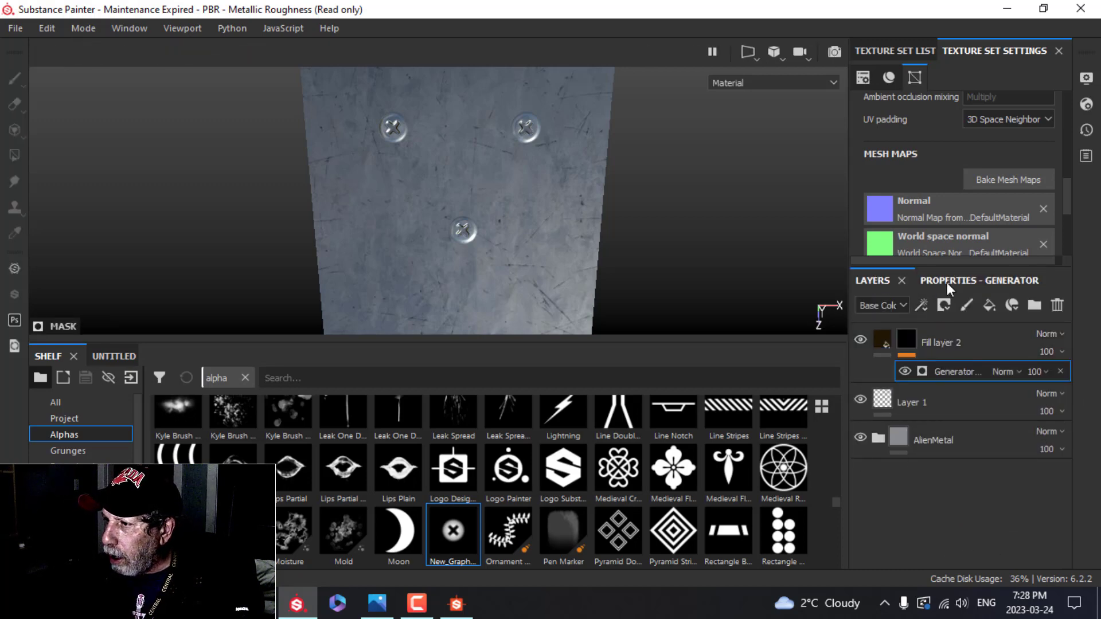
click(948, 281)
click(924, 333)
click(893, 436)
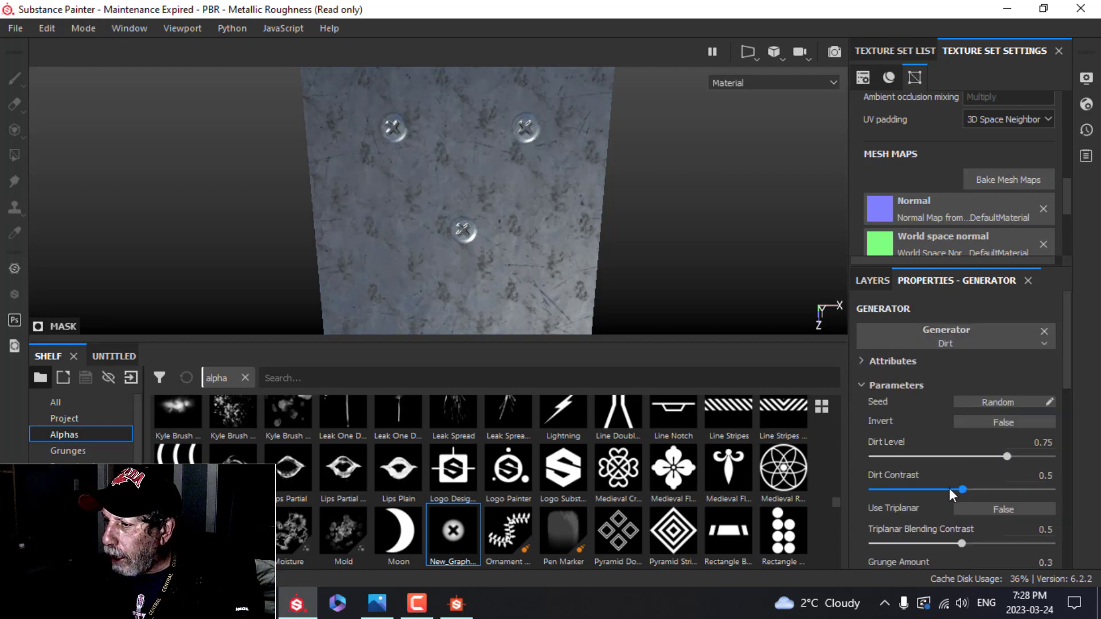
Enable Use Triplanar on the Dirt generator and set Grunge Scale to 1 and Grunge Amount to 0.32
click(971, 513)
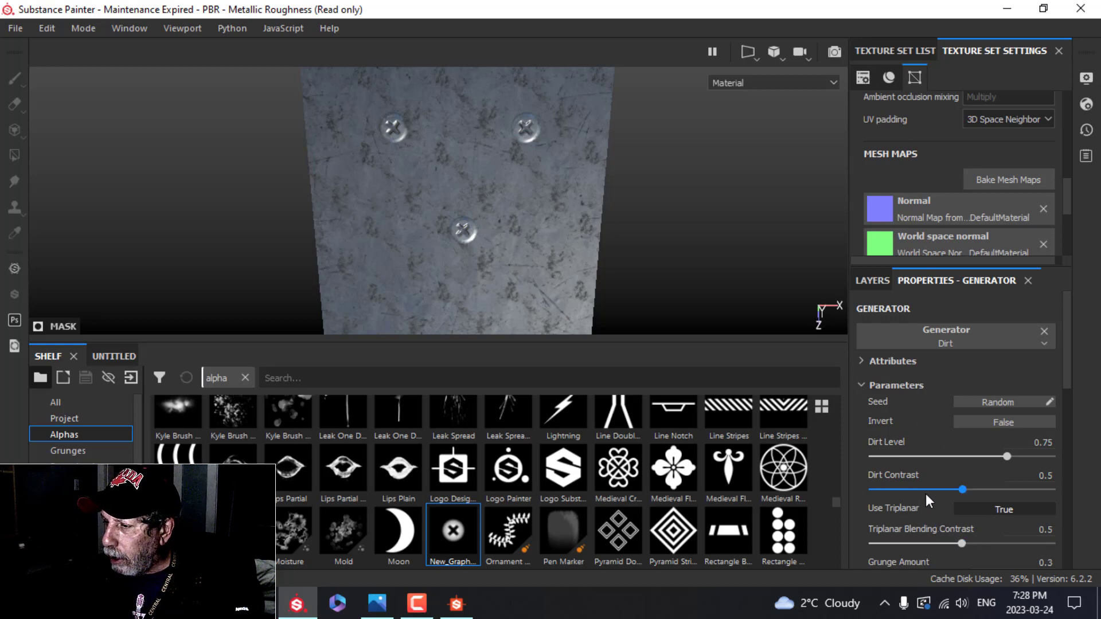
scroll(926, 494, down, 3)
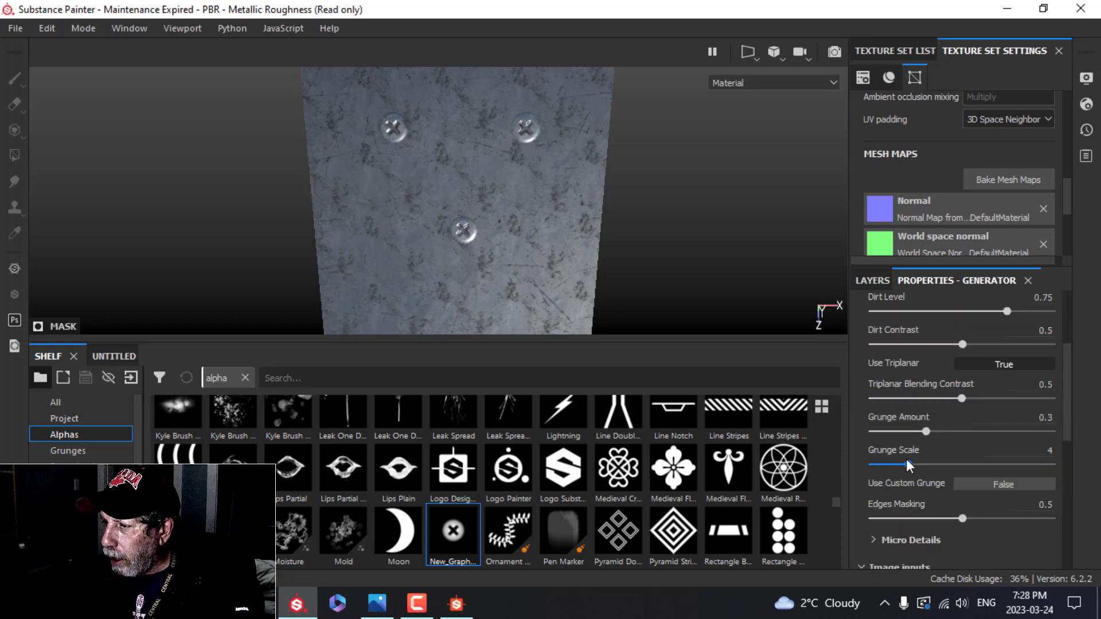
drag(906, 464, 837, 469)
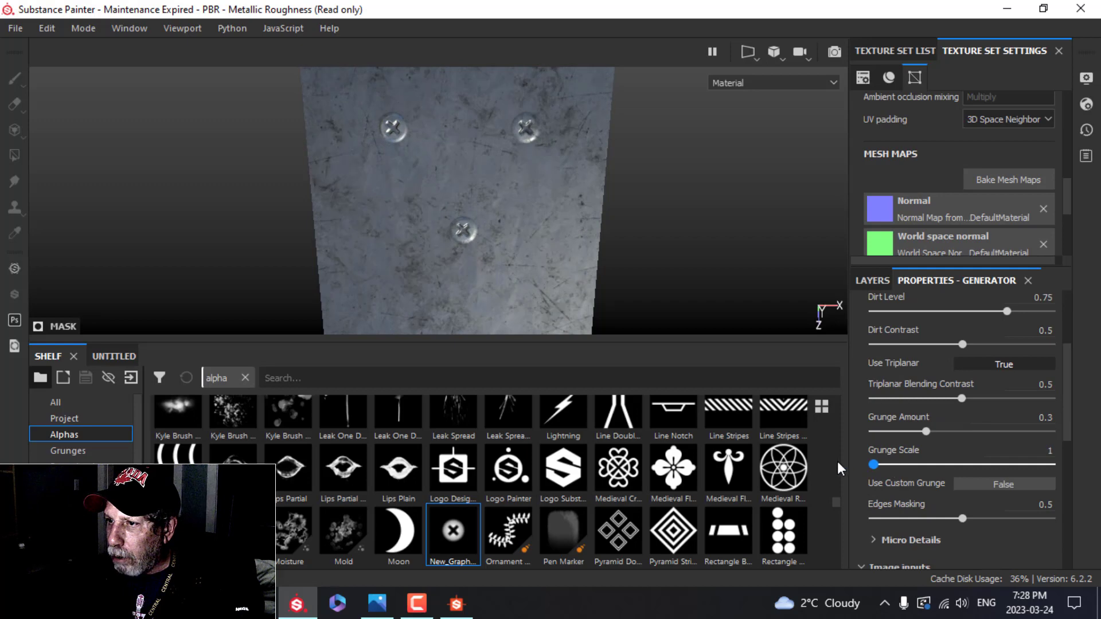
drag(930, 431, 929, 432)
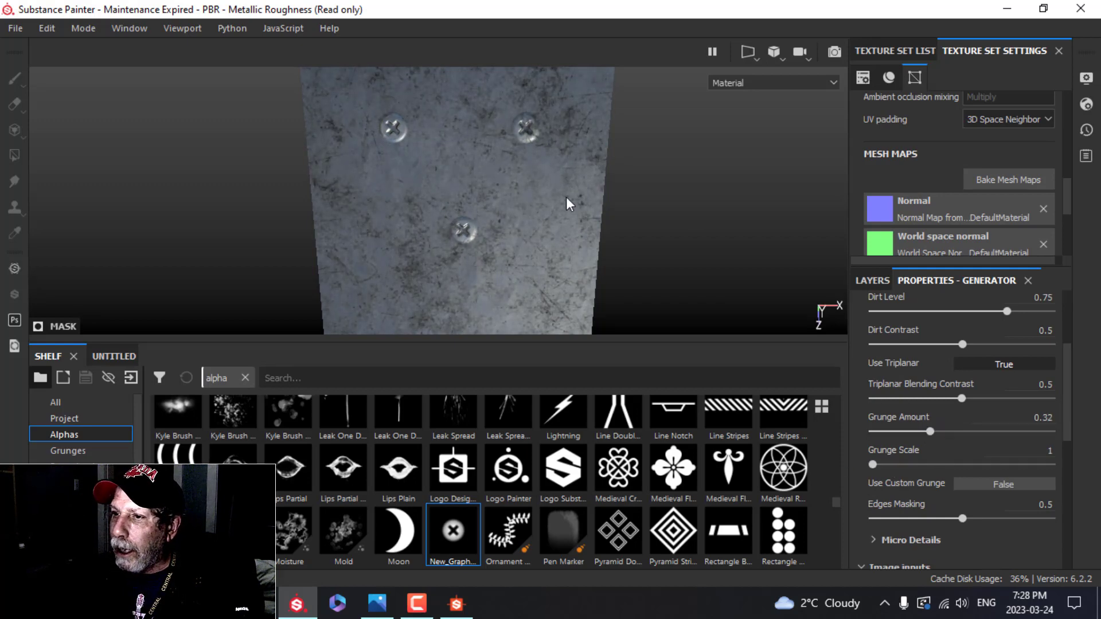
Inspect the dirt around the screws and add an anchor point to the painted screw layer, Layer 1
alt+drag(568, 203, 795, 265)
click(863, 277)
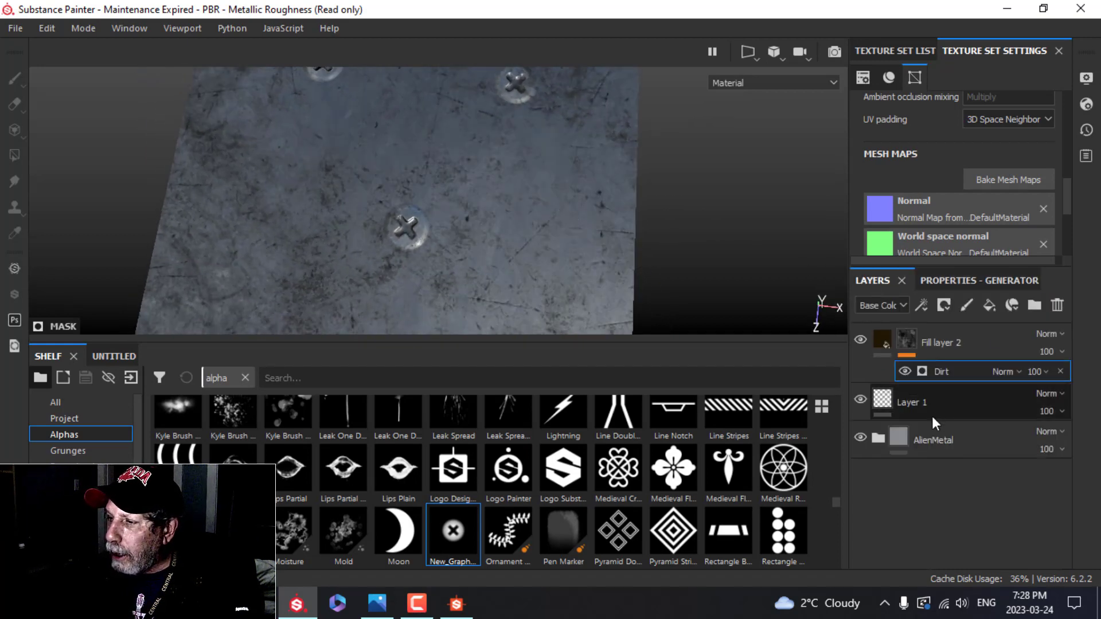
alt+drag(484, 232, 499, 233)
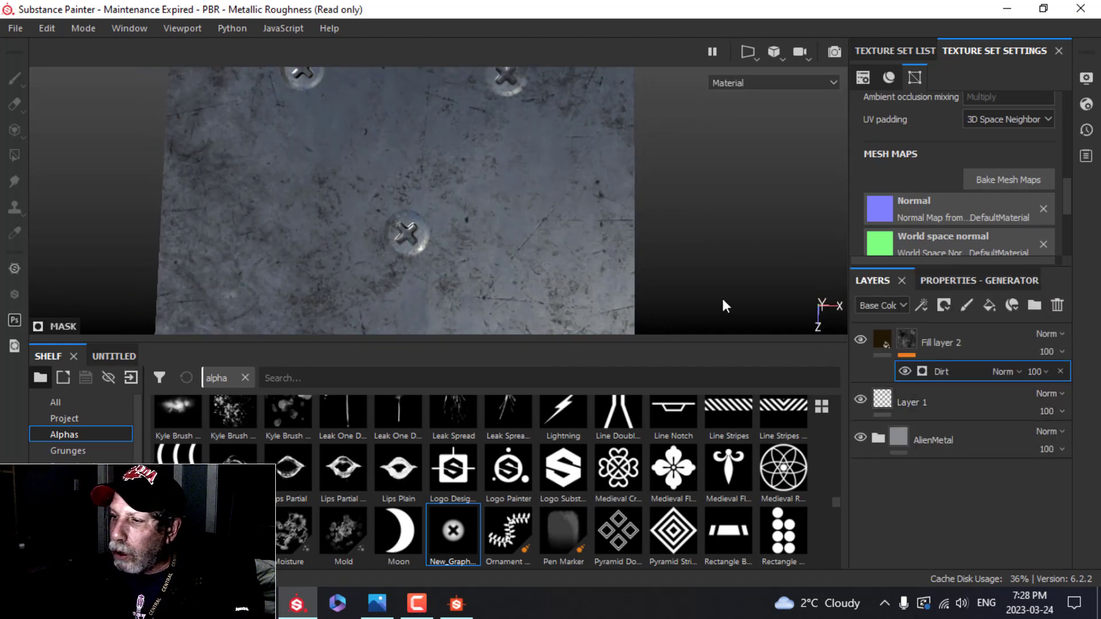
click(884, 401)
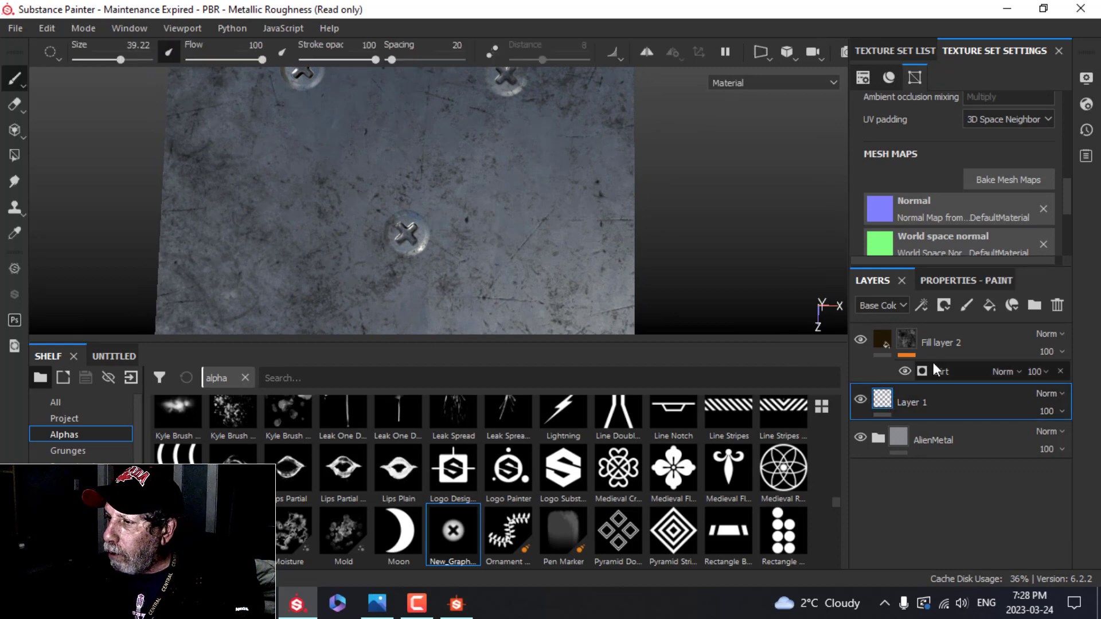
click(921, 306)
click(955, 465)
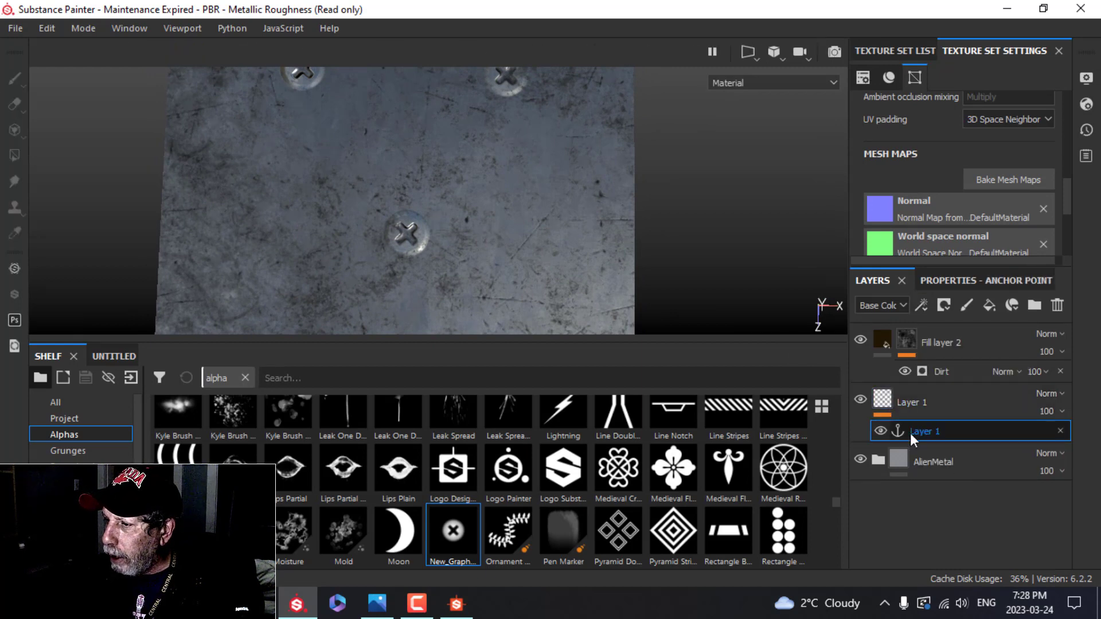
Assign the Layer 1 anchor point to the Dirt generator's Micro Height input and check the dirt around the screws
click(930, 370)
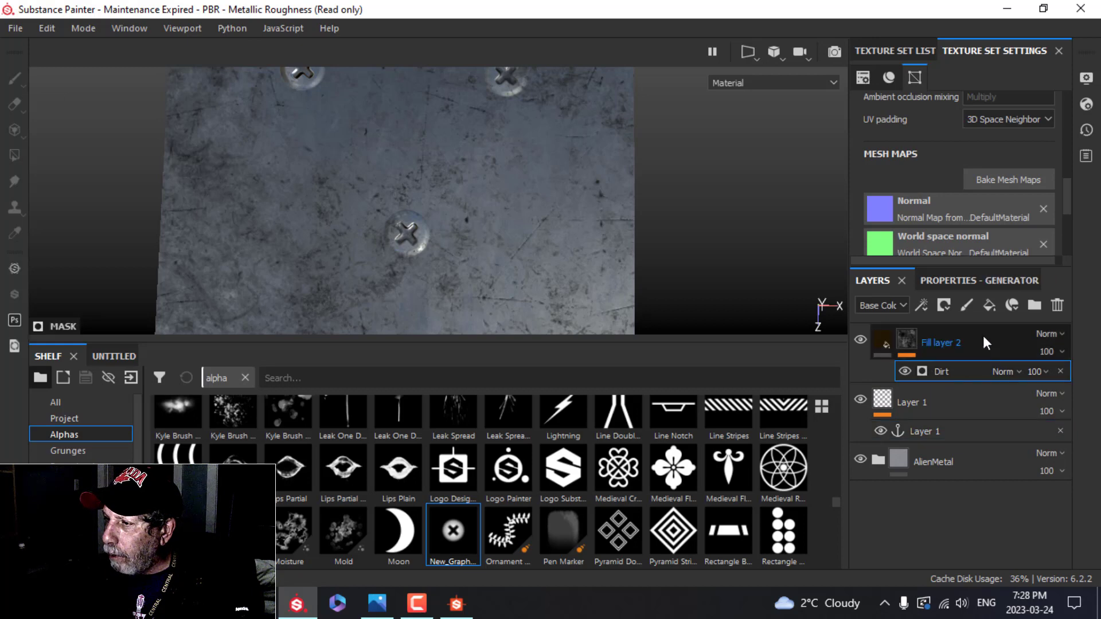
scroll(934, 451, down, 2)
scroll(933, 456, down, 1)
click(876, 443)
scroll(957, 446, down, 2)
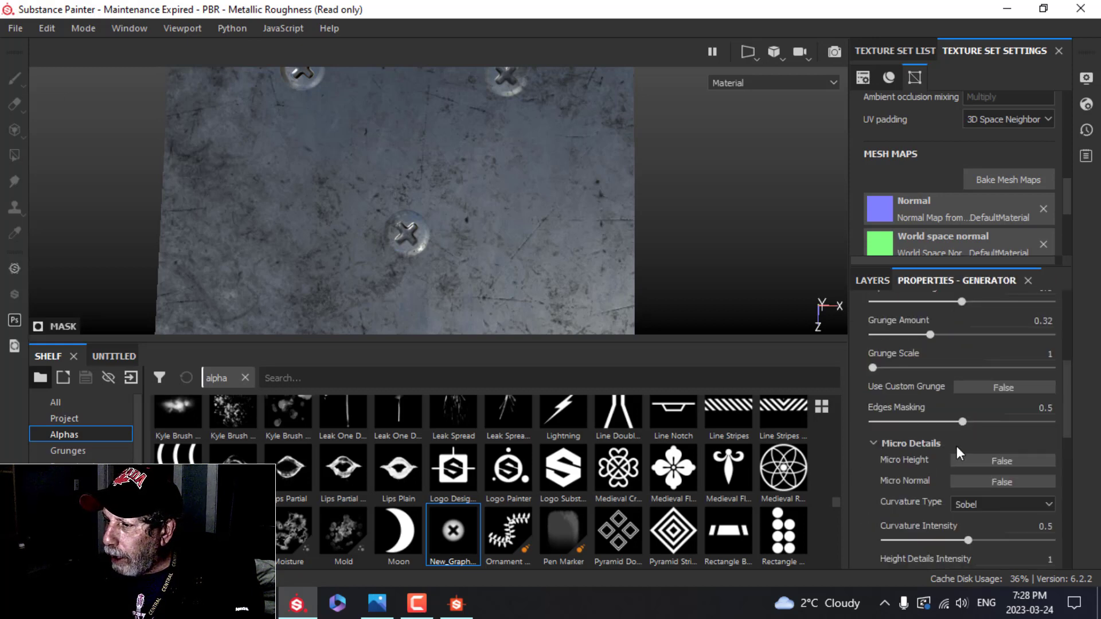
scroll(962, 456, down, 5)
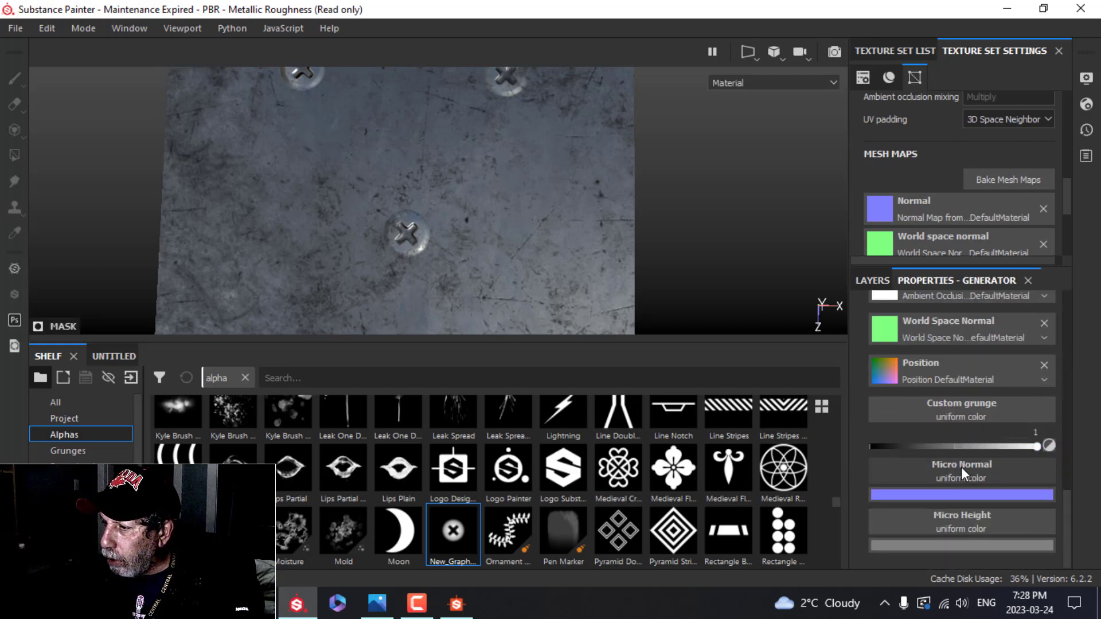
click(949, 530)
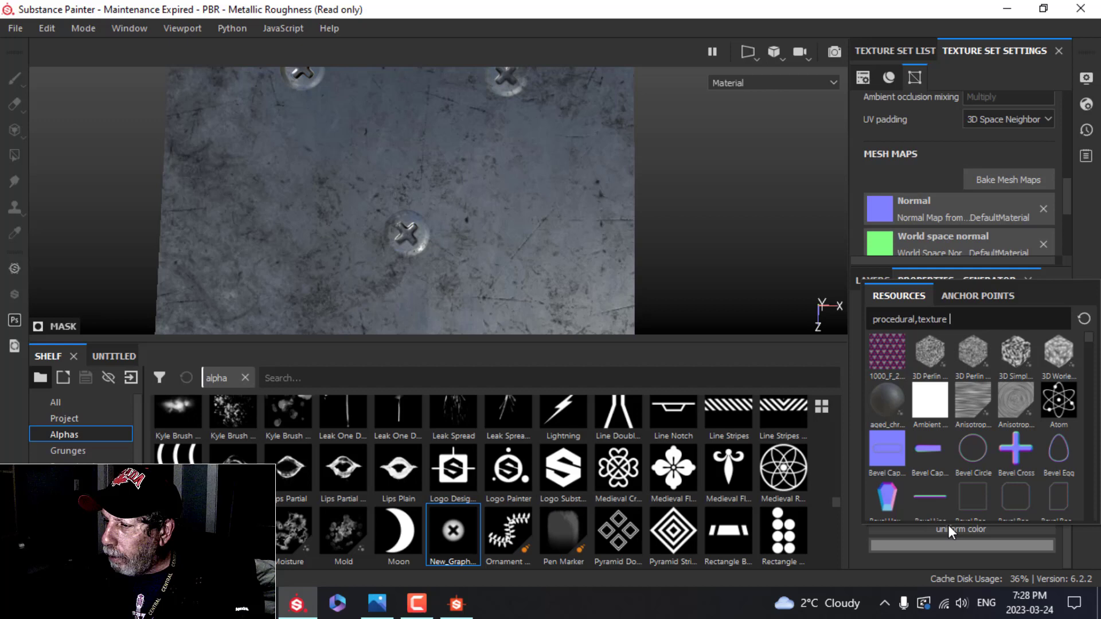
click(964, 293)
click(906, 320)
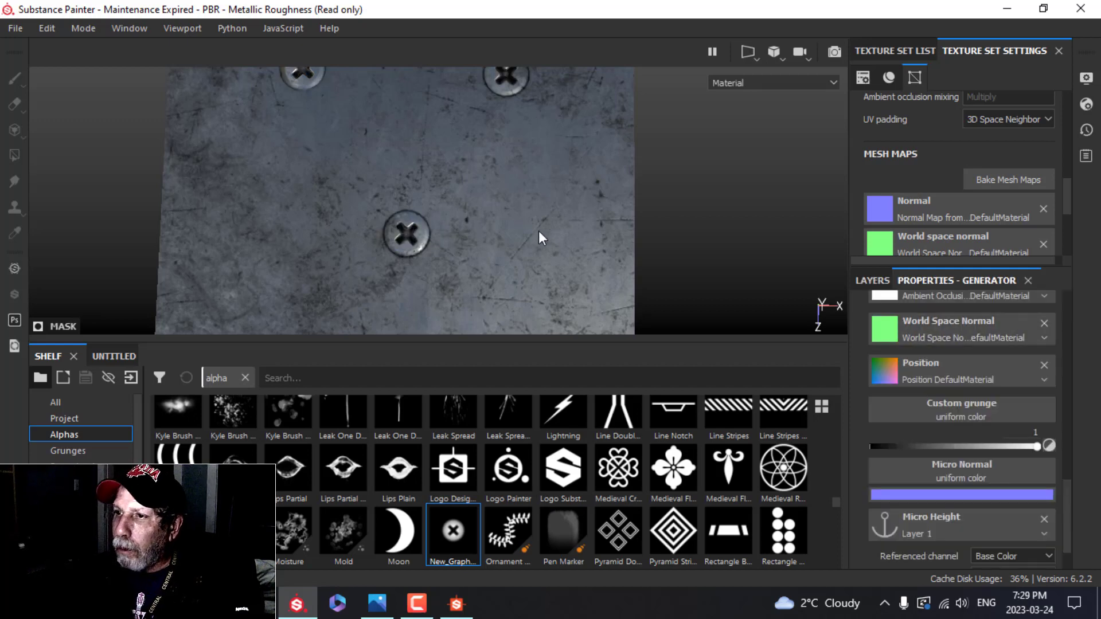
alt+drag(538, 238, 536, 209)
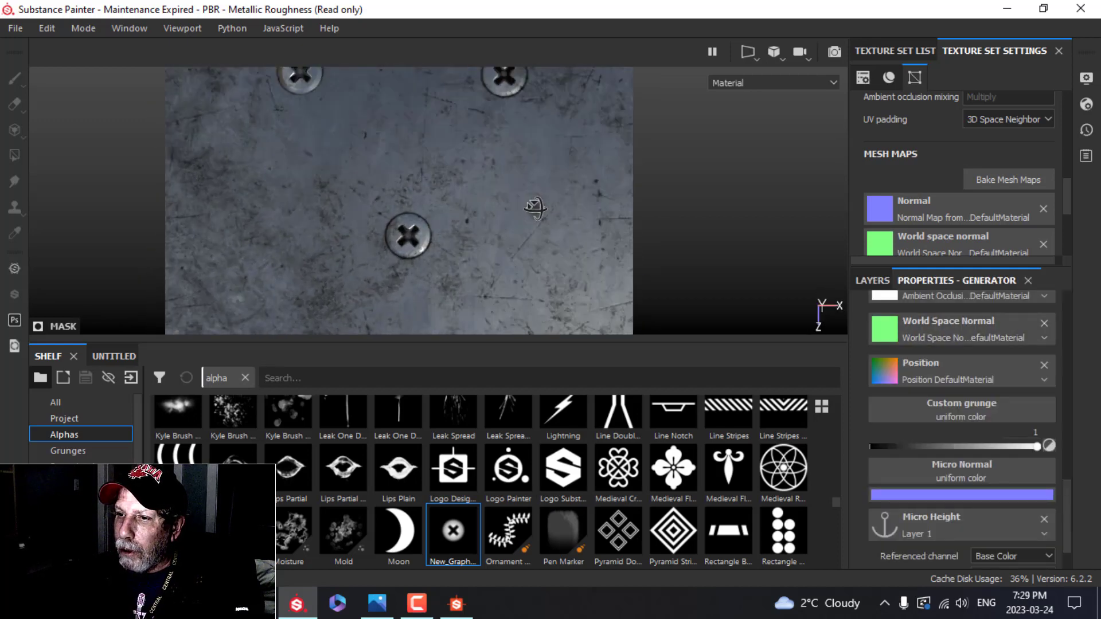
alt+middle_drag(536, 209, 560, 267)
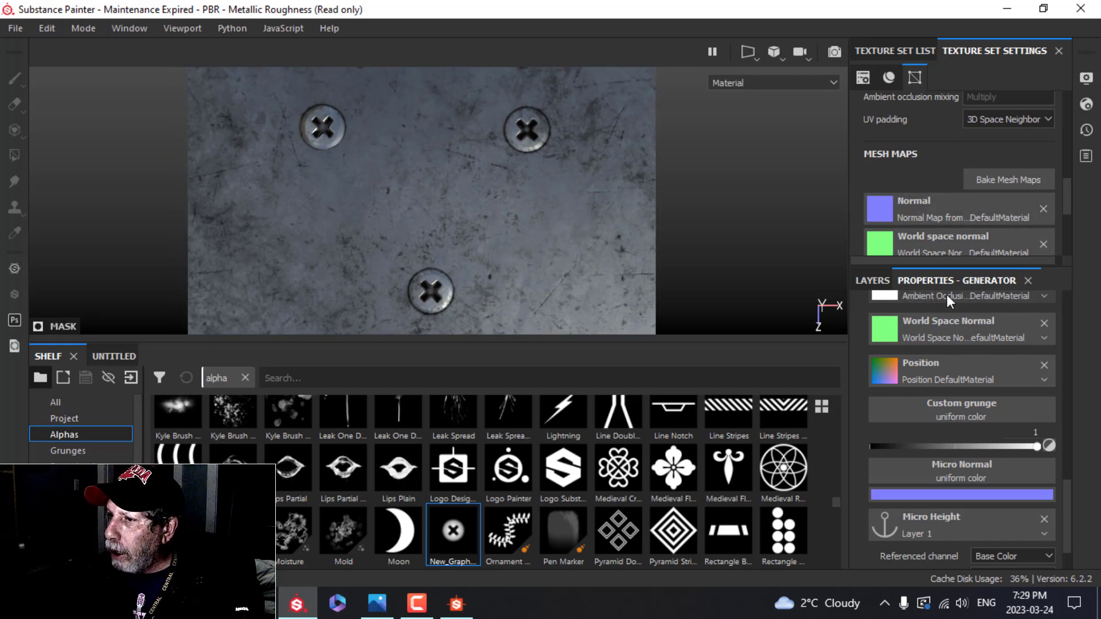
Set the paint brush's Angle Jitter to 78 on the painted screw layer, Layer 1
click(873, 280)
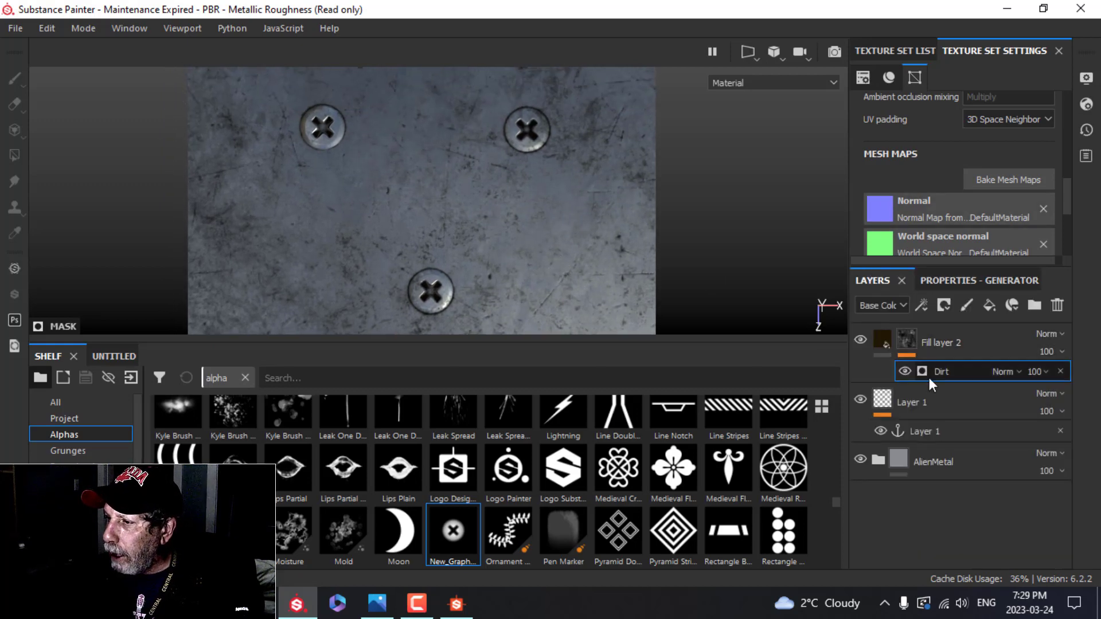
click(918, 405)
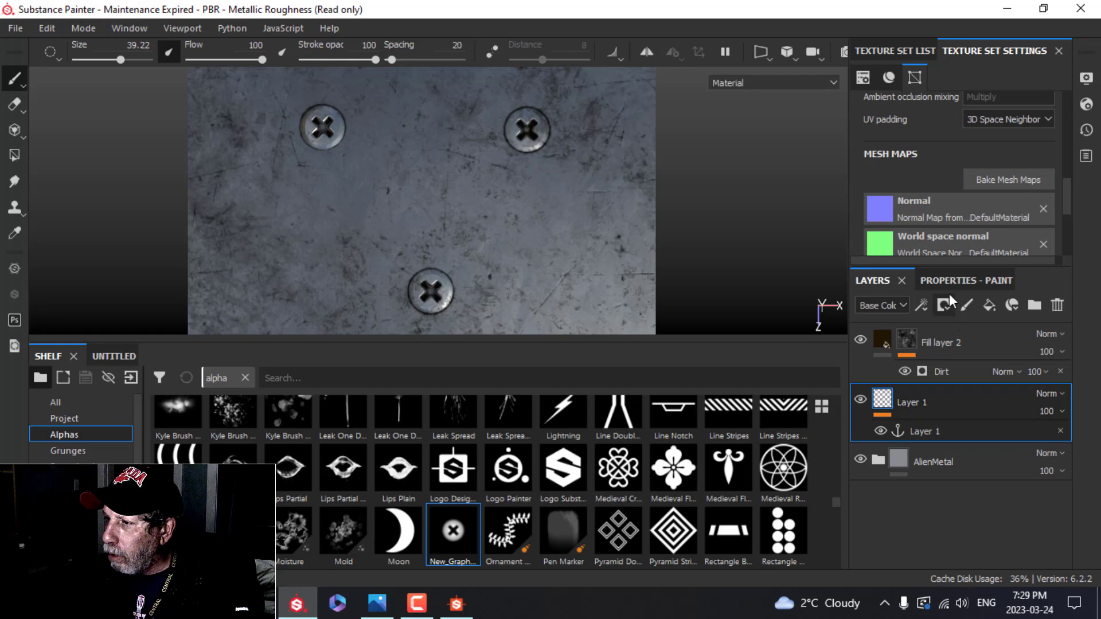
click(970, 281)
scroll(951, 448, down, 3)
scroll(951, 450, up, 8)
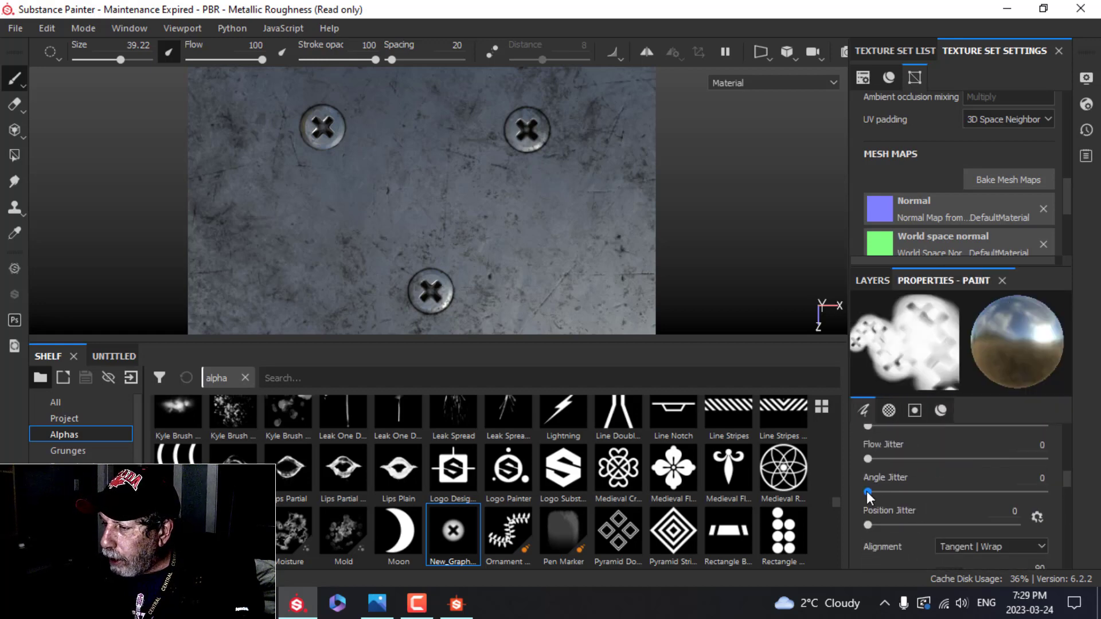
drag(866, 491, 941, 492)
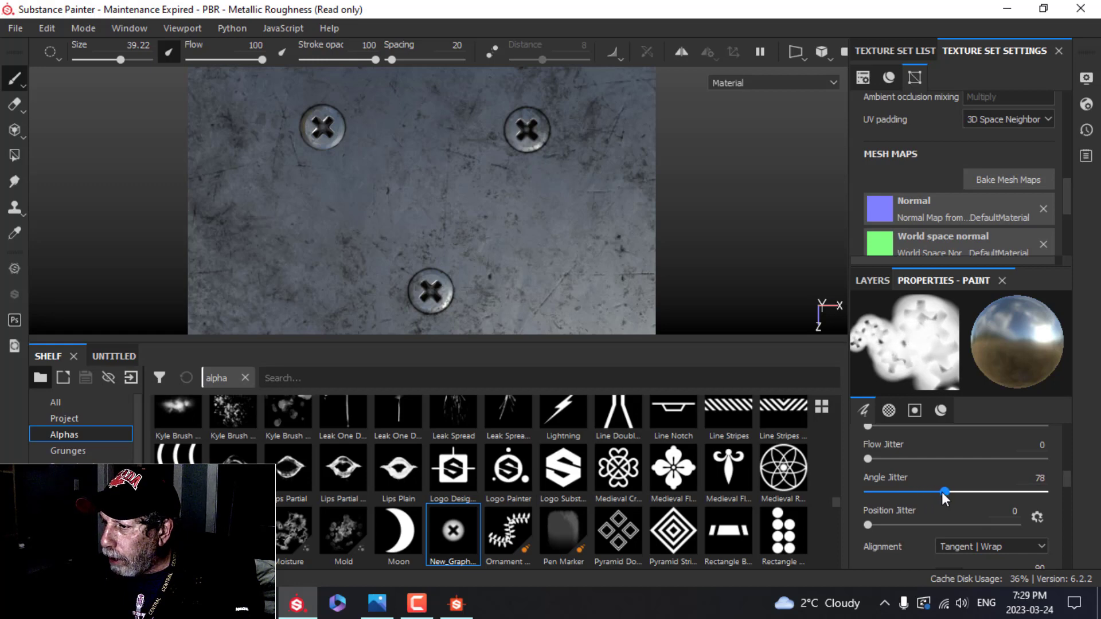
Stamp three randomly rotated screws on the plate, two near its left edge and one near its right edge
click(252, 223)
click(561, 269)
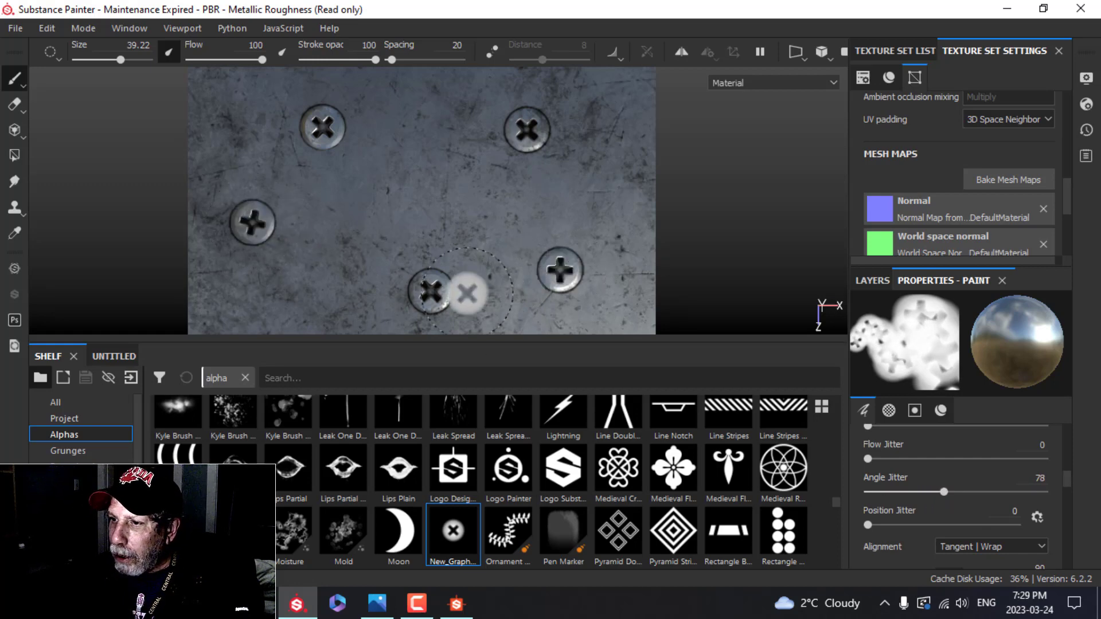
click(285, 305)
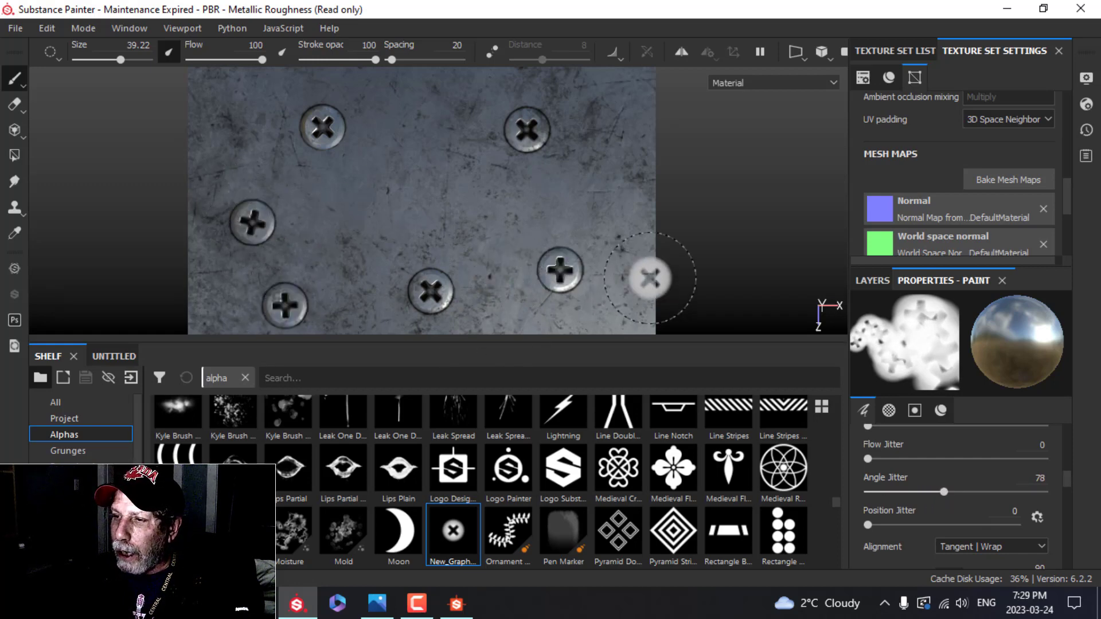
Set the brush Spacing to 111 and reduce the brush size to 31.58
scroll(650, 279, down, 3)
middle_drag(651, 246, 607, 239)
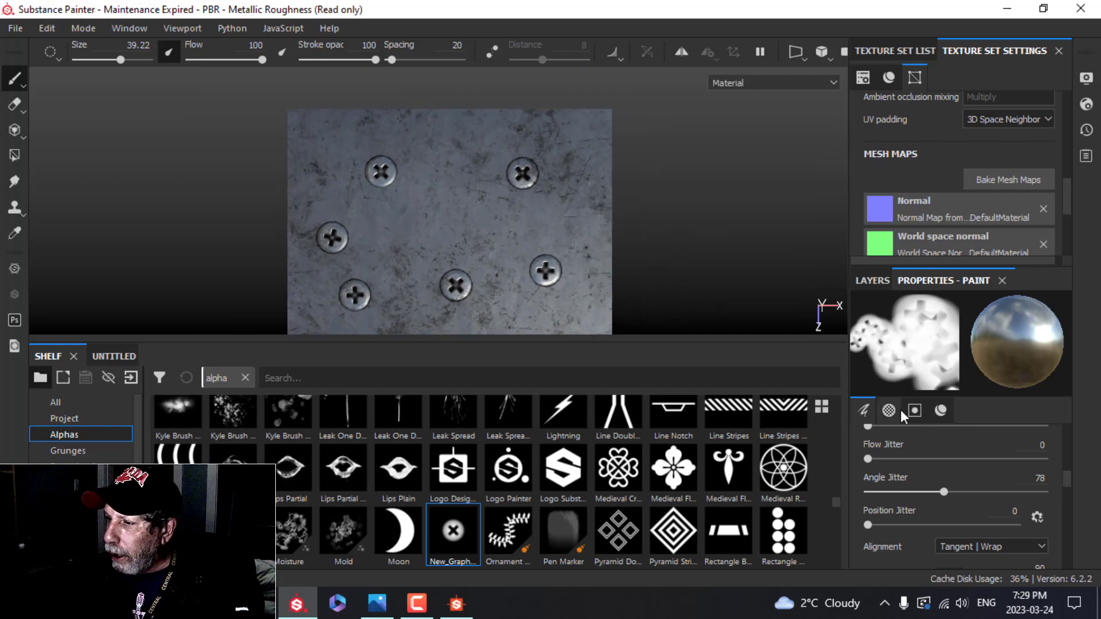
scroll(934, 462, down, 2)
scroll(934, 462, up, 6)
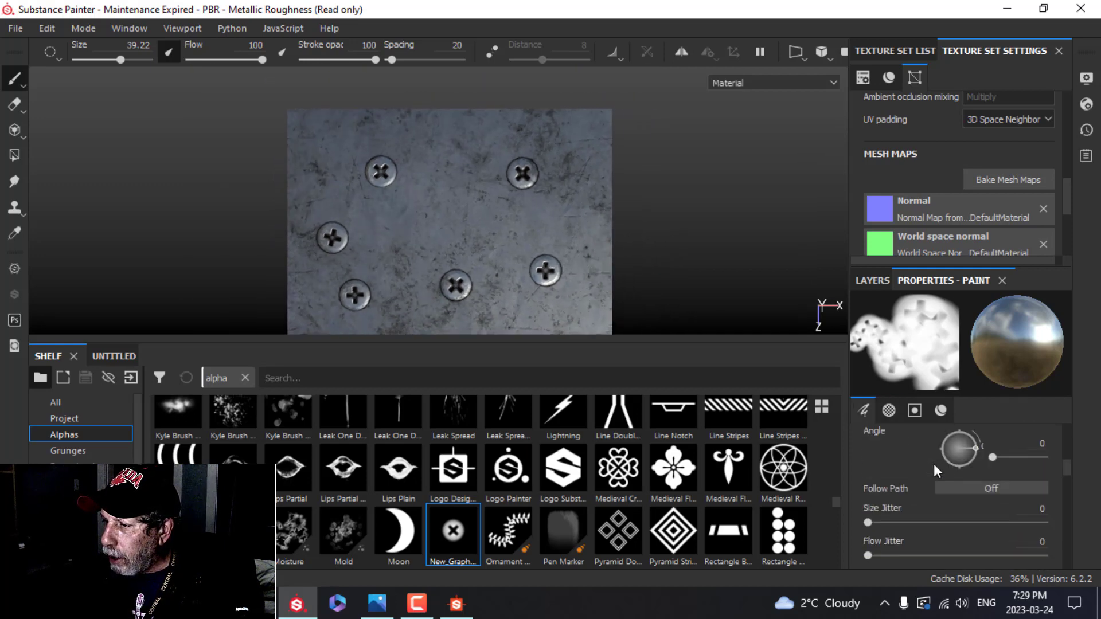
drag(876, 510, 914, 508)
alt+drag(644, 285, 609, 298)
middle_drag(609, 297, 651, 330)
ctrl+right_drag(364, 163, 343, 160)
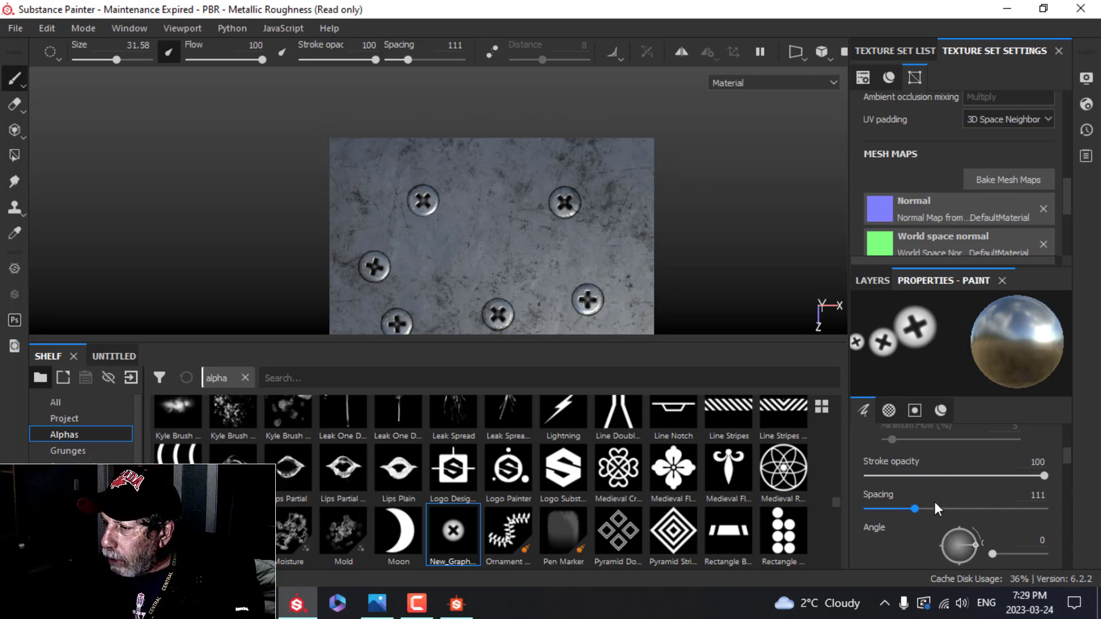
Paint a straight horizontal row of six screws along the plate's upper edge
scroll(934, 497, up, 4)
scroll(931, 498, down, 5)
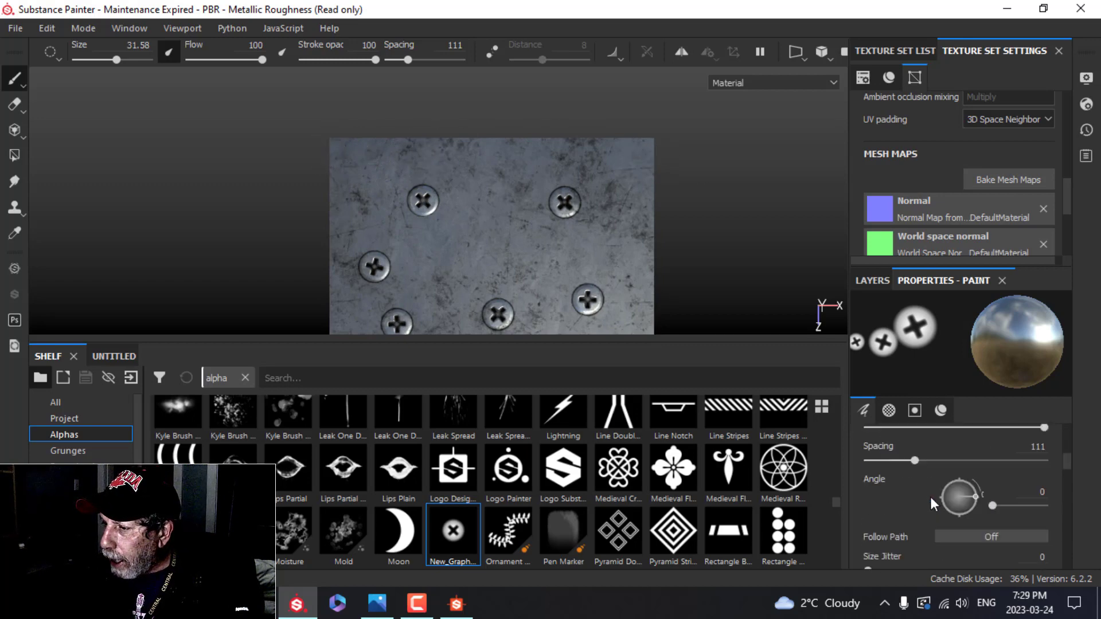
scroll(930, 497, down, 3)
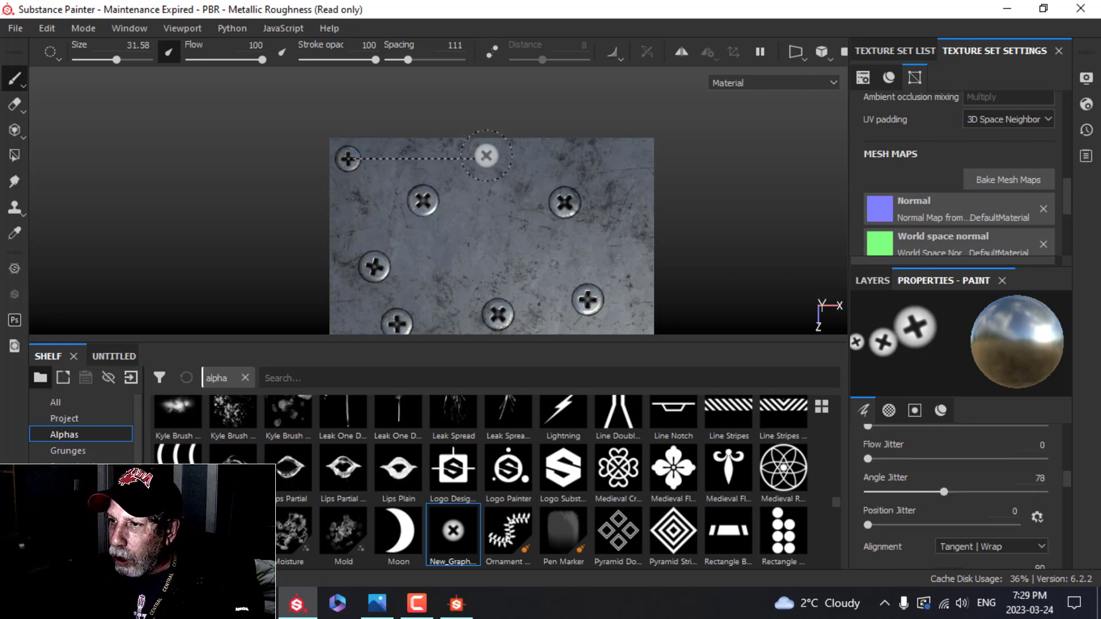
shift+click(635, 161)
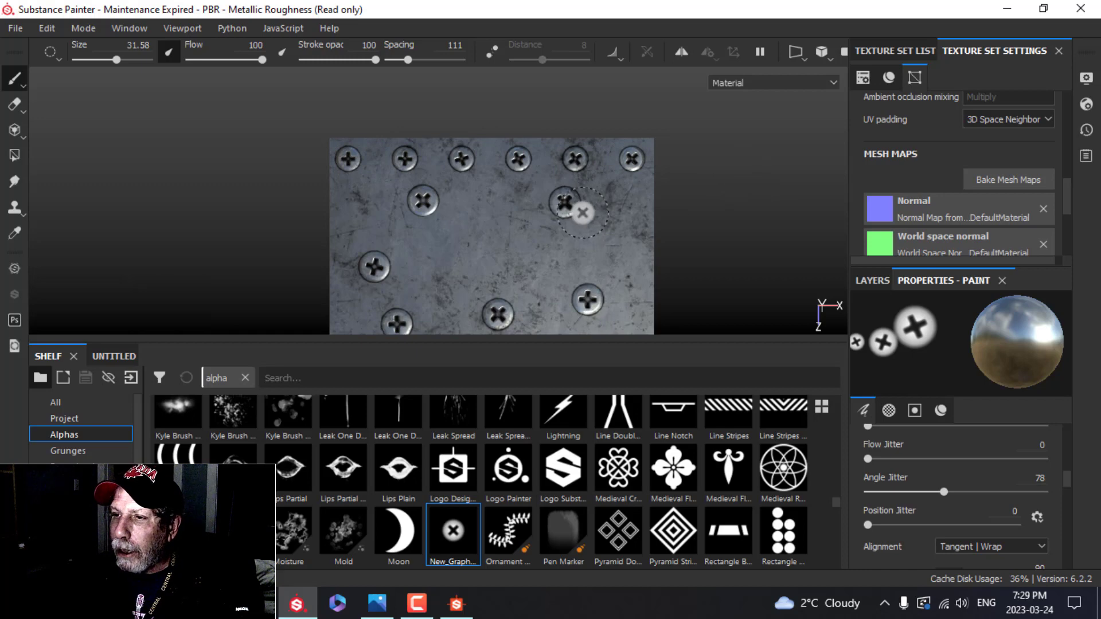
Reduce the brush size to 20.81 and paint a straight vertical line of five smaller screws down the plate's right edge
scroll(417, 191, up, 2)
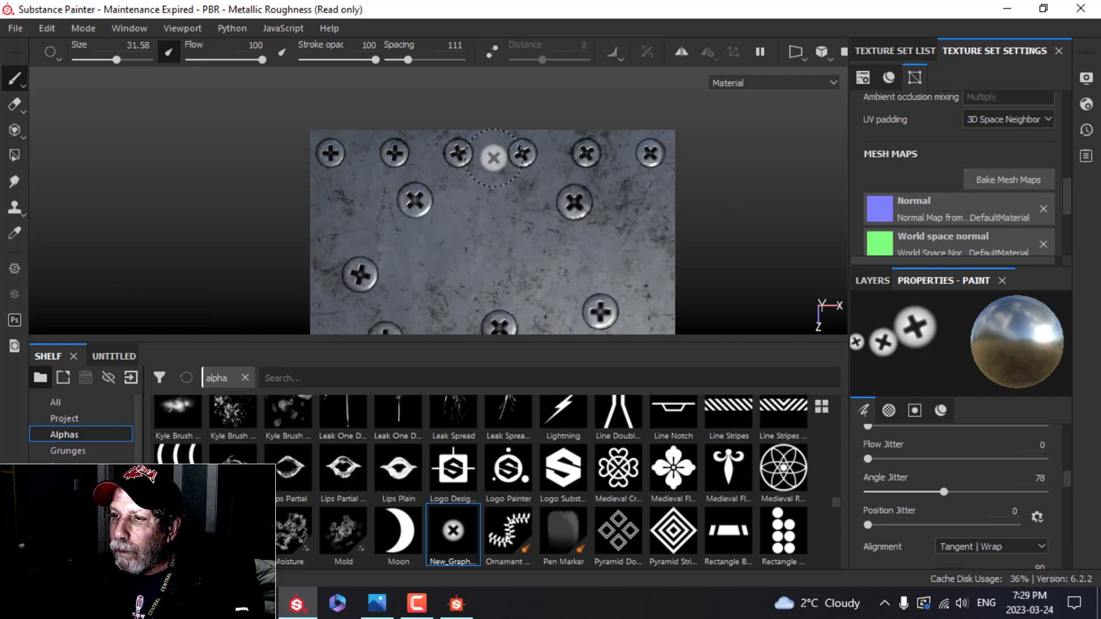
scroll(553, 245, up, 1)
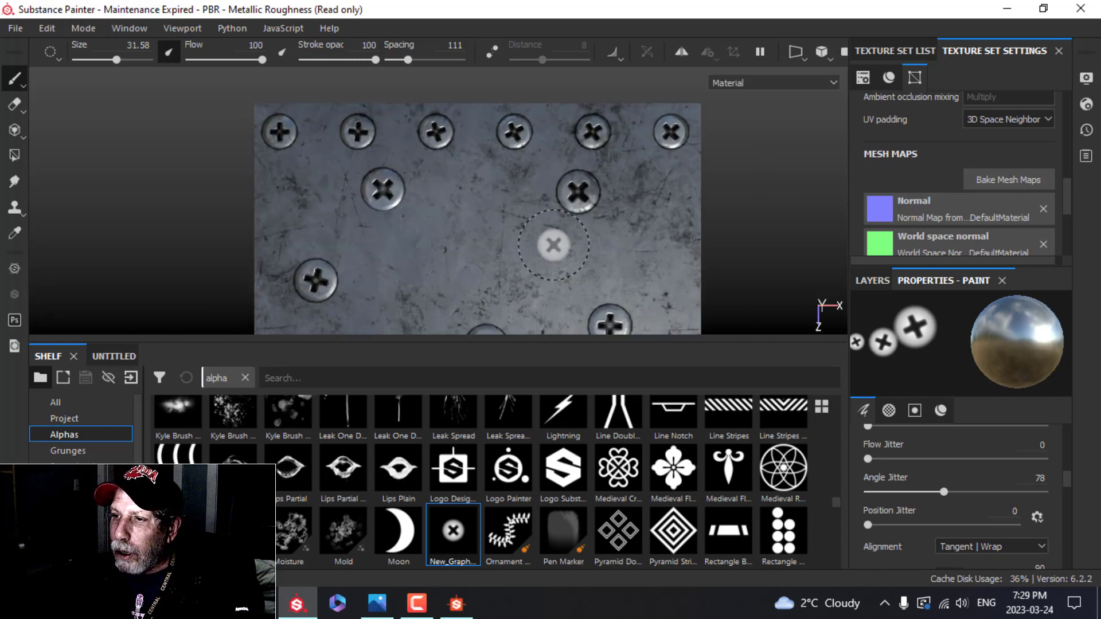
scroll(553, 245, down, 2)
mouse_move(583, 256)
middle_down()
mouse_move(487, 192)
mouse_move(504, 180)
mouse_move(530, 209)
middle_up()
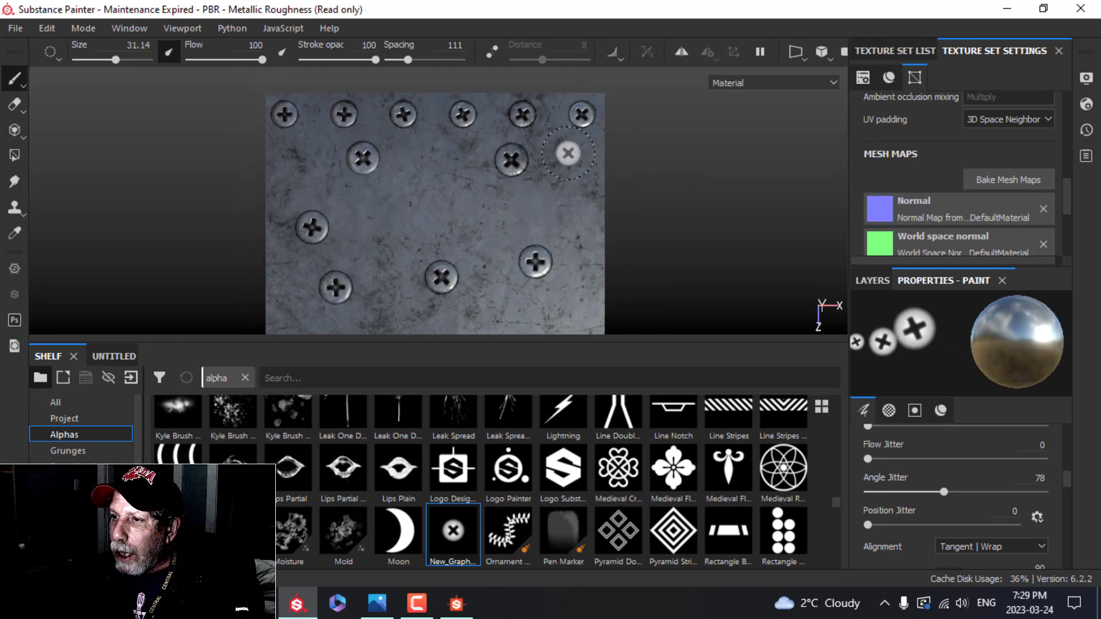
ctrl+right_drag(568, 153, 545, 154)
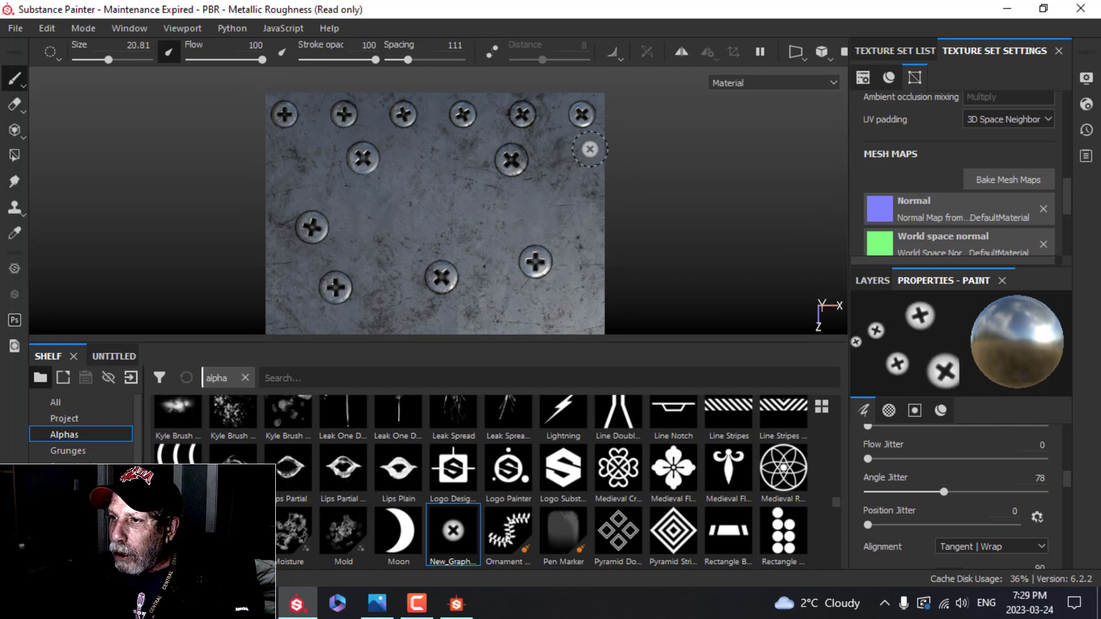
middle_drag(631, 222, 621, 194)
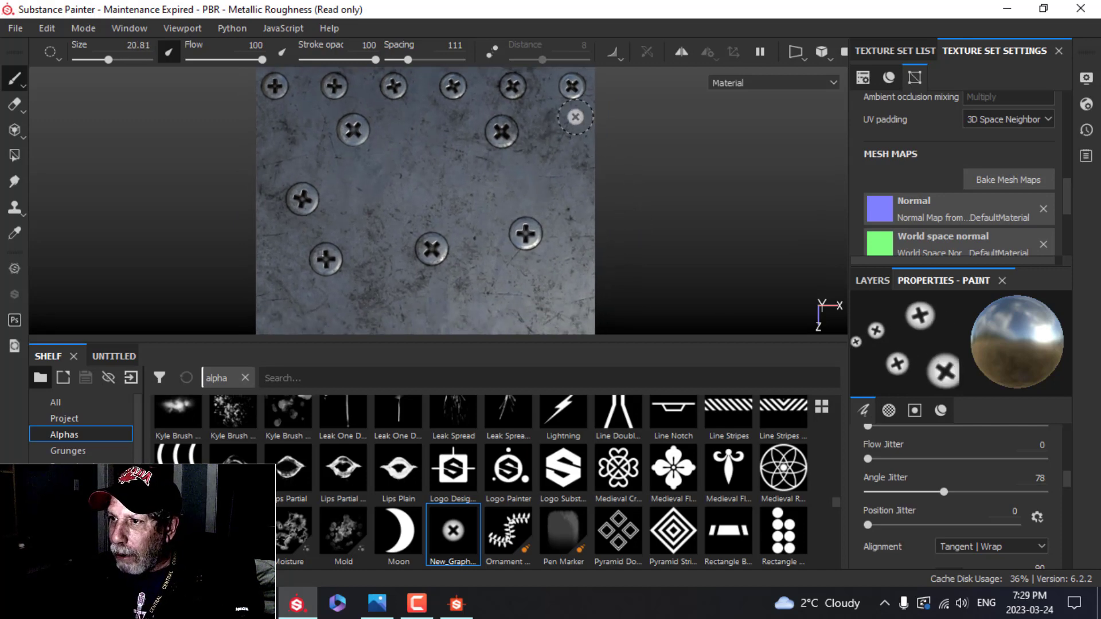
click(577, 124)
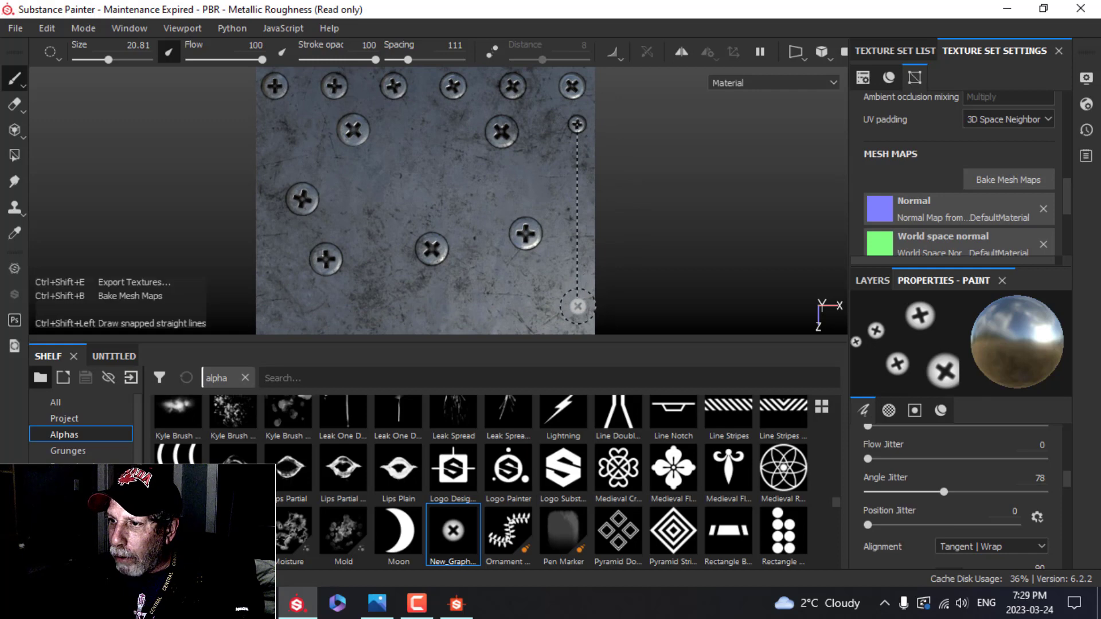
shift+click(577, 280)
scroll(641, 254, down, 2)
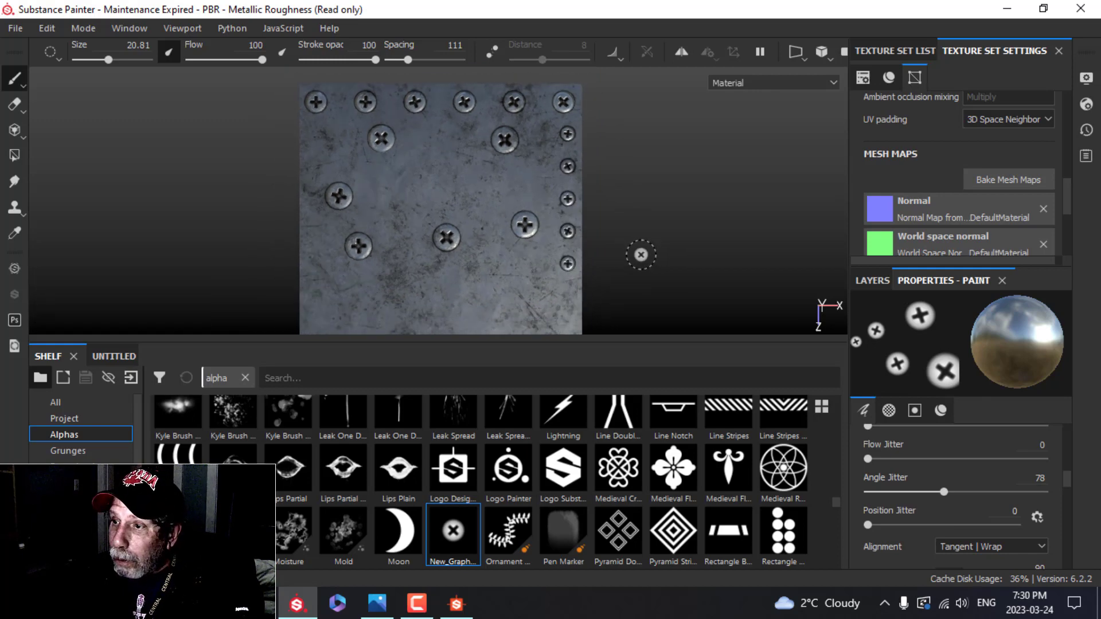
middle_drag(639, 253, 700, 233)
scroll(661, 246, up, 1)
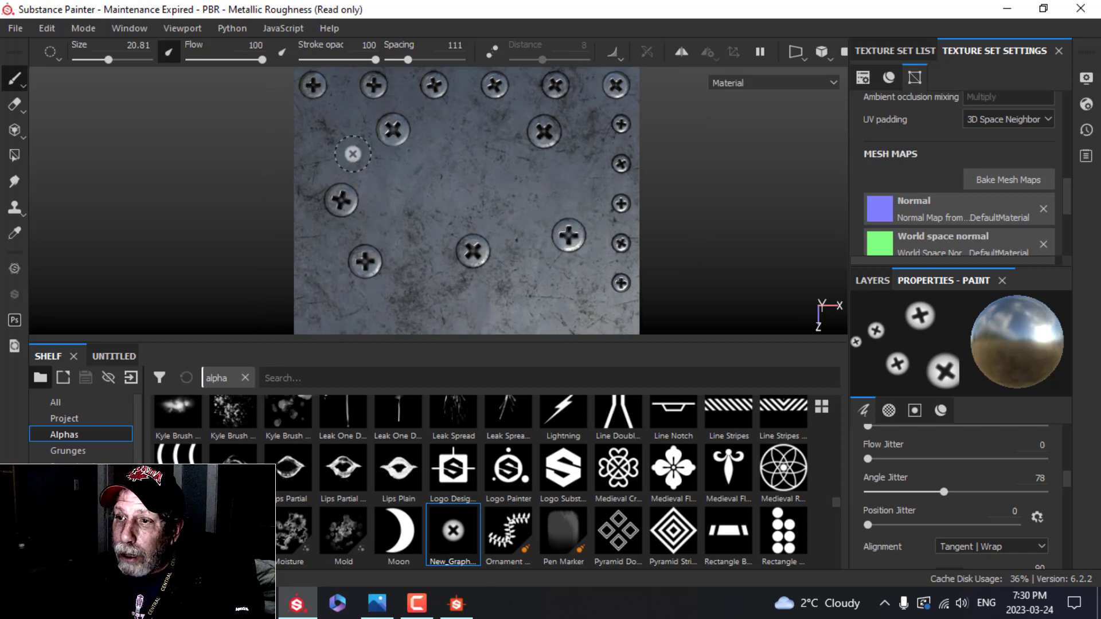